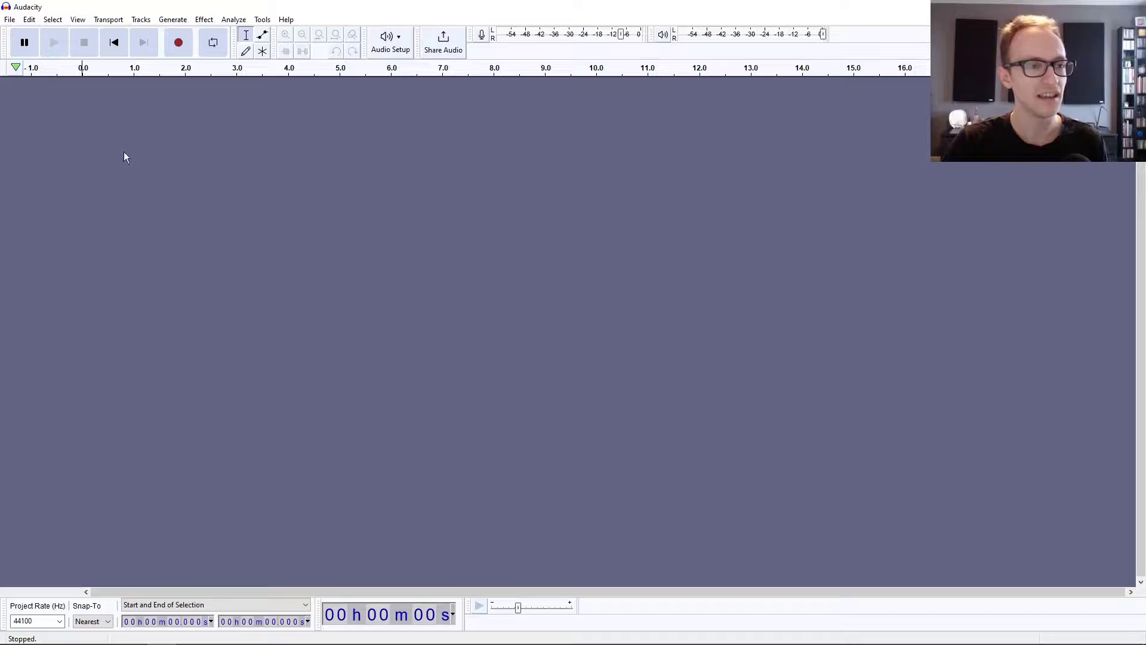
Open Edit > Preferences at the Devices page
left_click(9, 22)
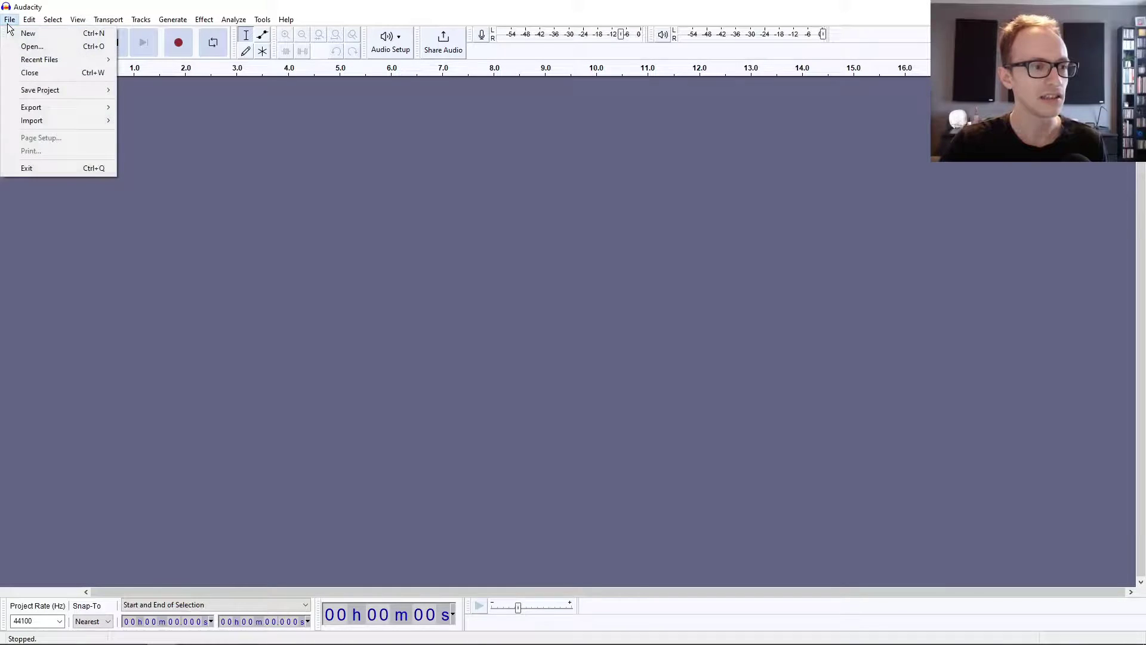
mouse_move(24, 22)
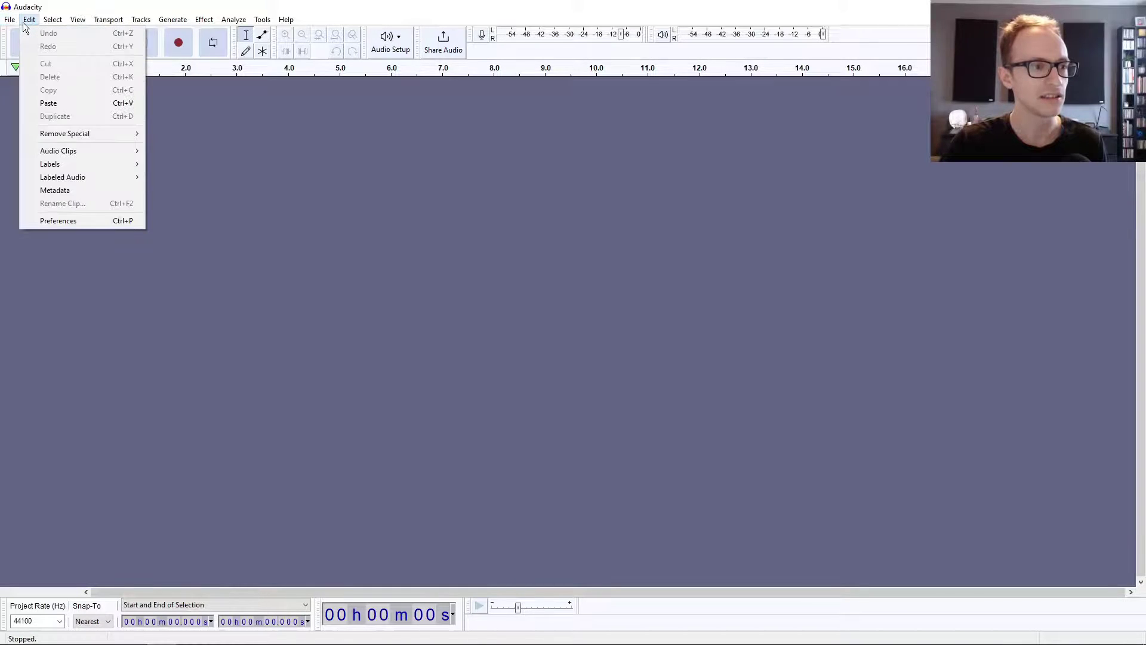
left_click(48, 222)
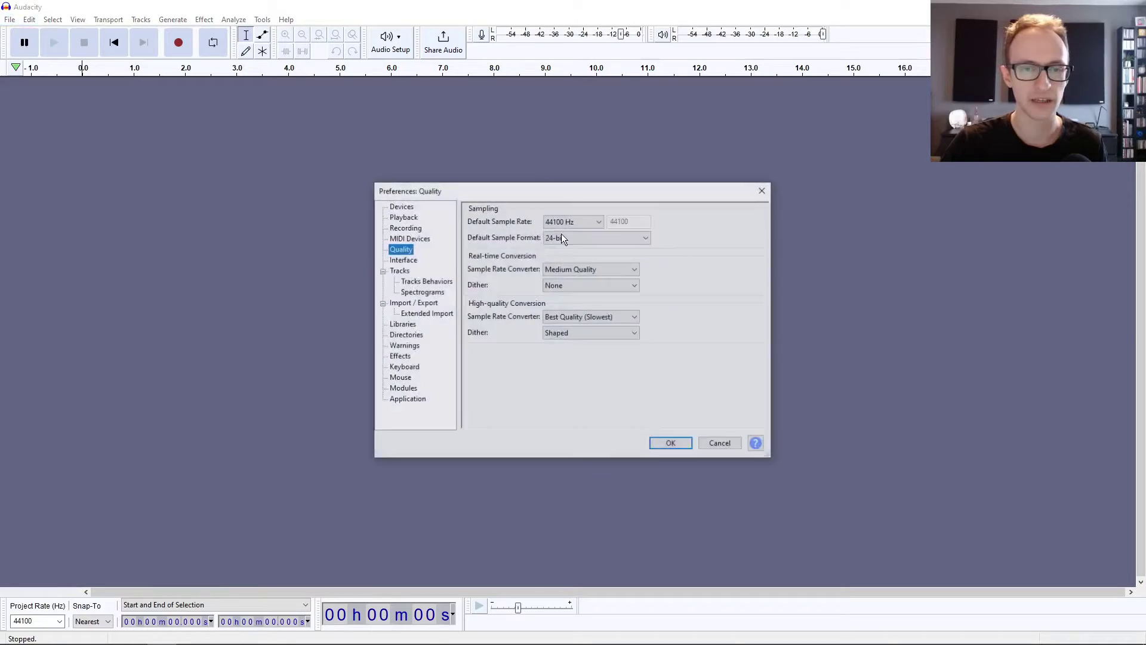
left_click(400, 207)
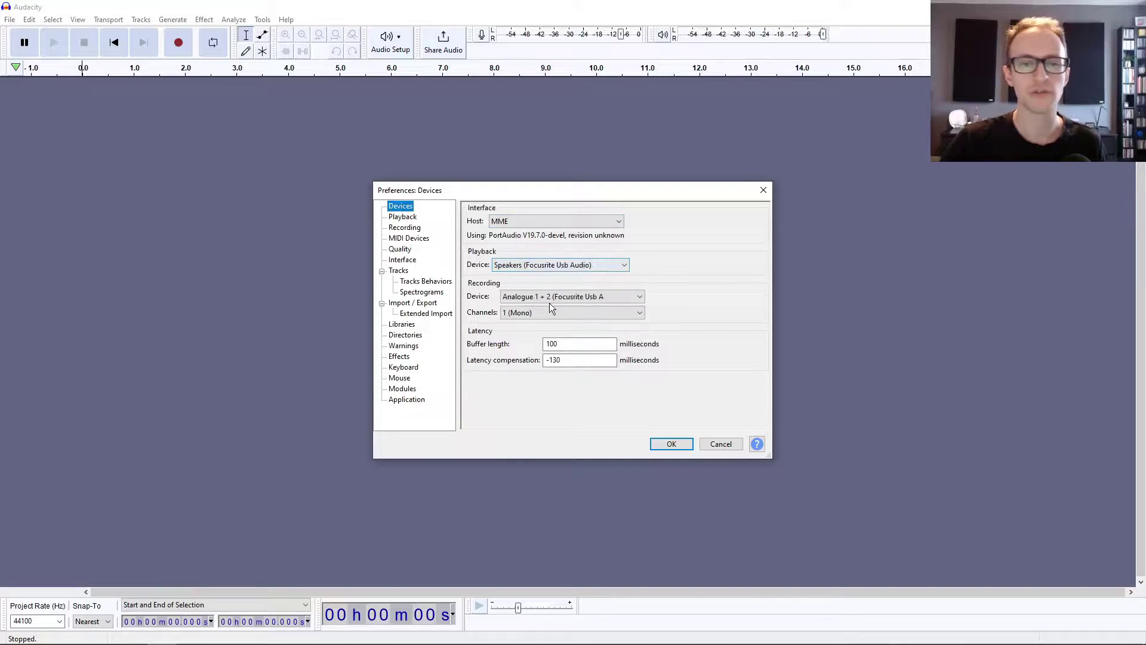
Keep Focusrite speakers for playback, MME as host and Analogue 1 + 2 for recording
left_click(555, 266)
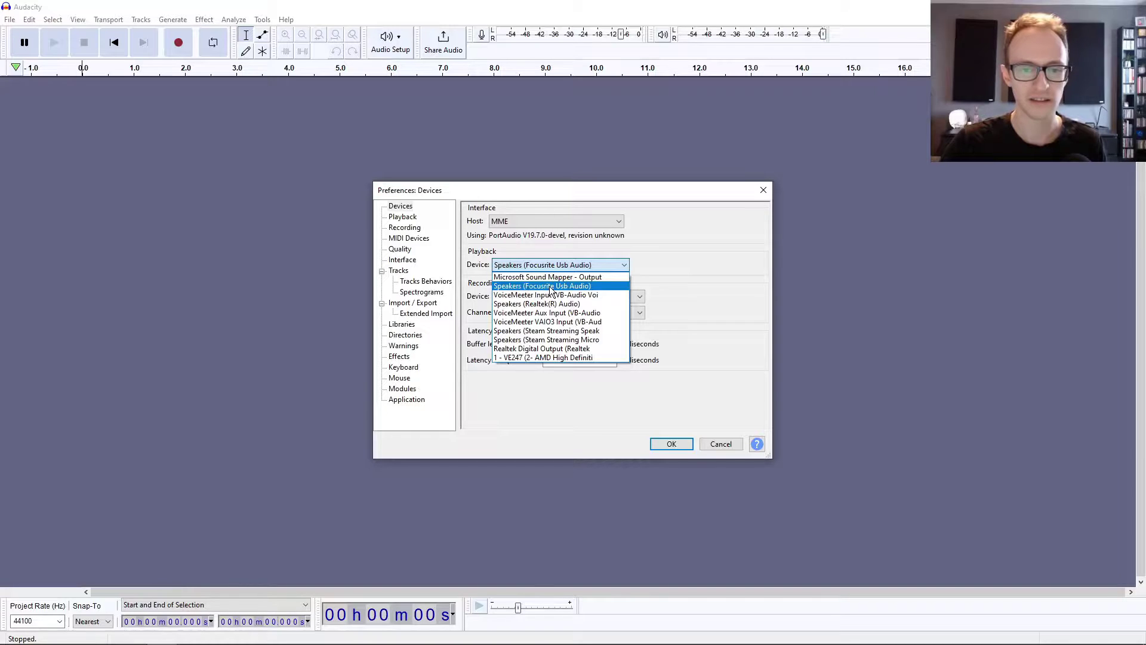
left_click(550, 286)
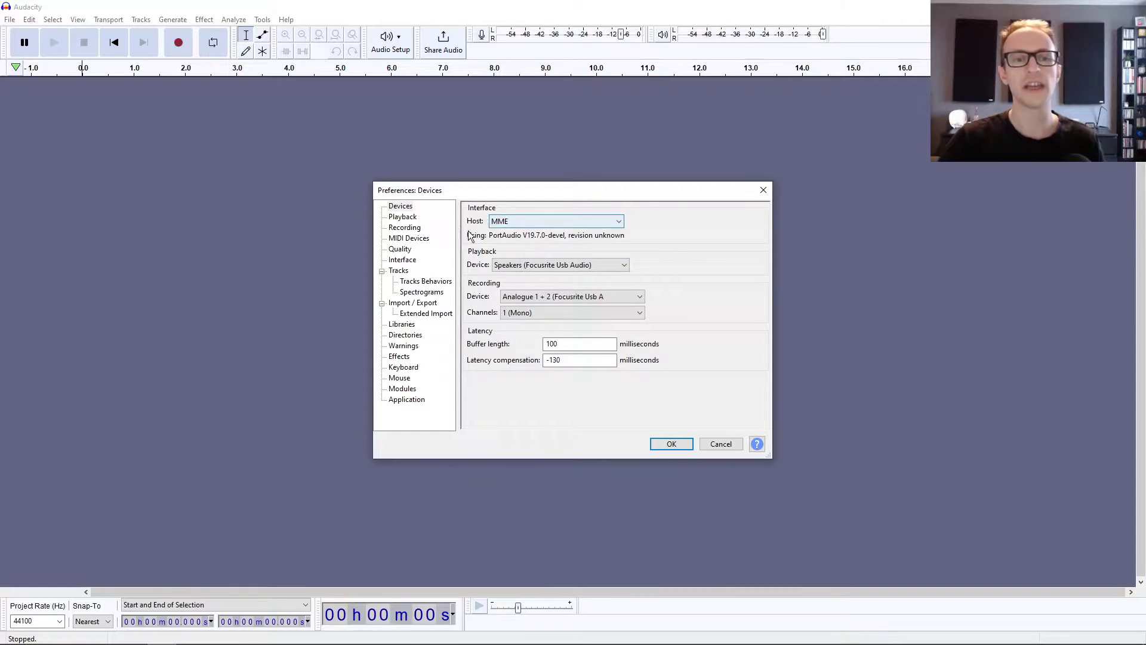
left_click(504, 222)
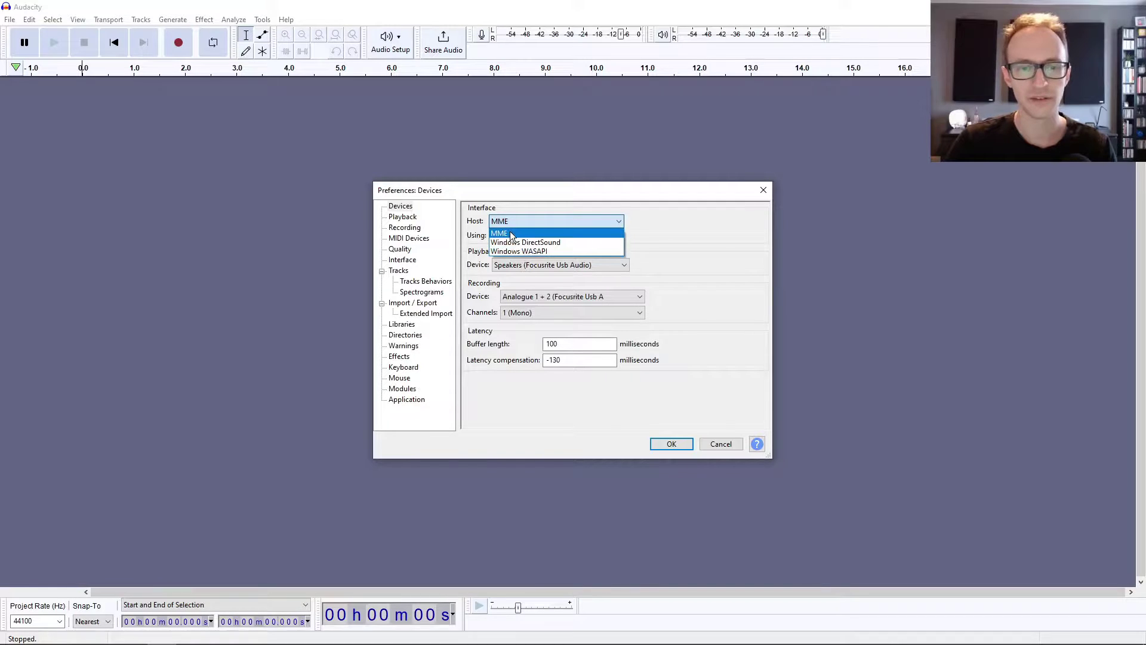
left_click(512, 234)
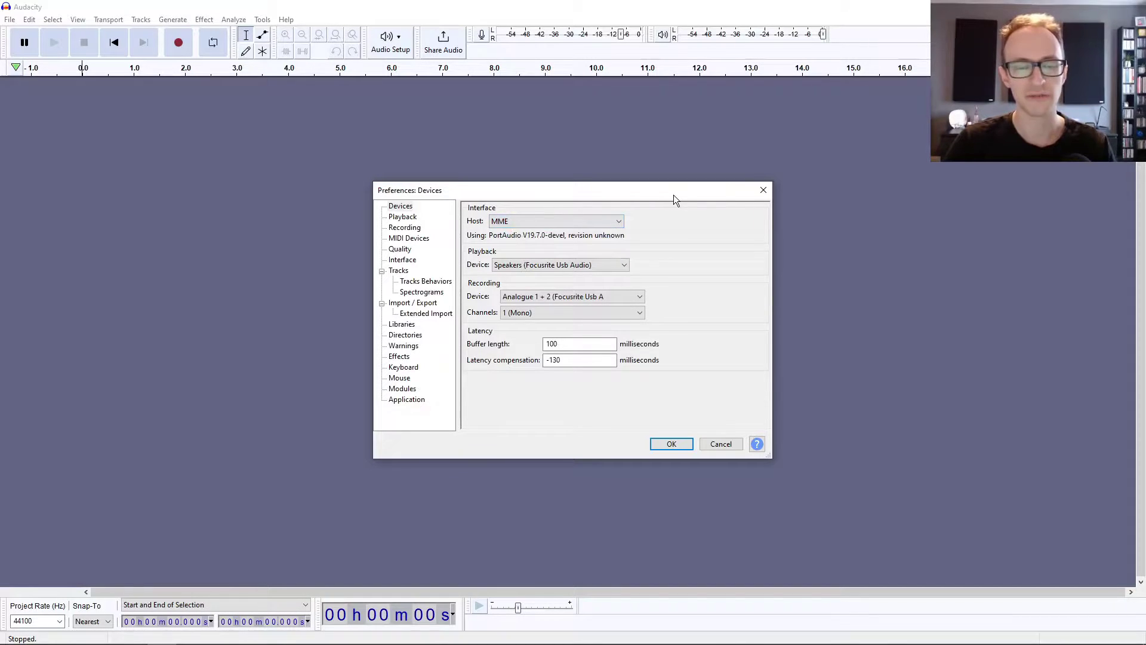
left_click(529, 298)
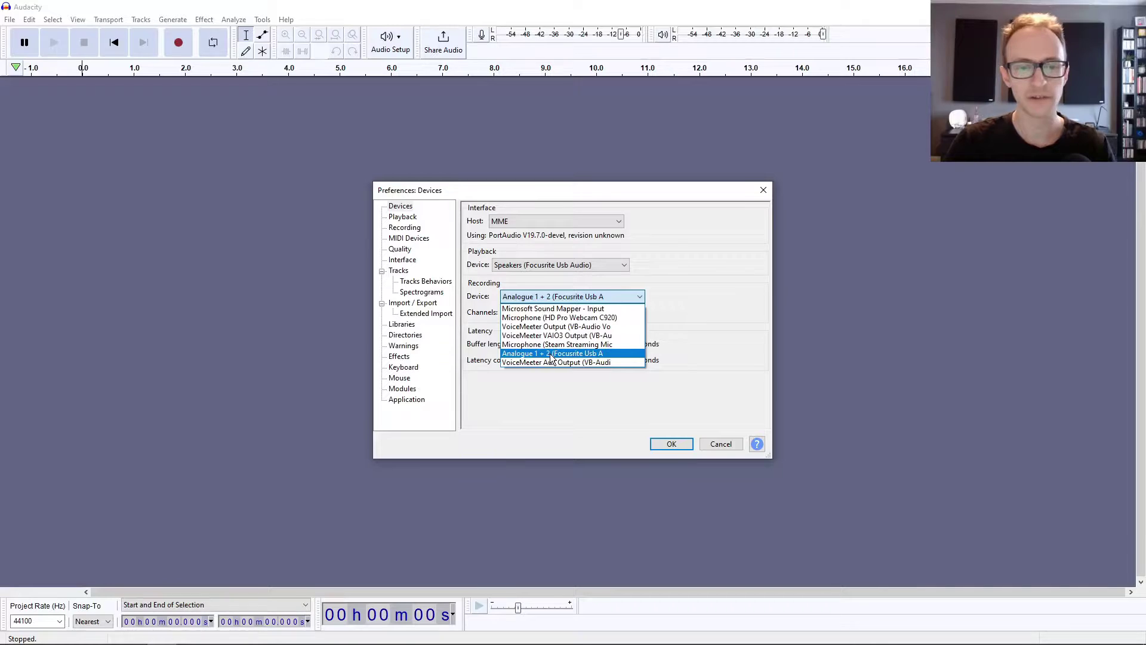
left_click(551, 353)
Set the recording channels to 1 (Mono), after briefly trying 2 (Stereo)
left_click(529, 312)
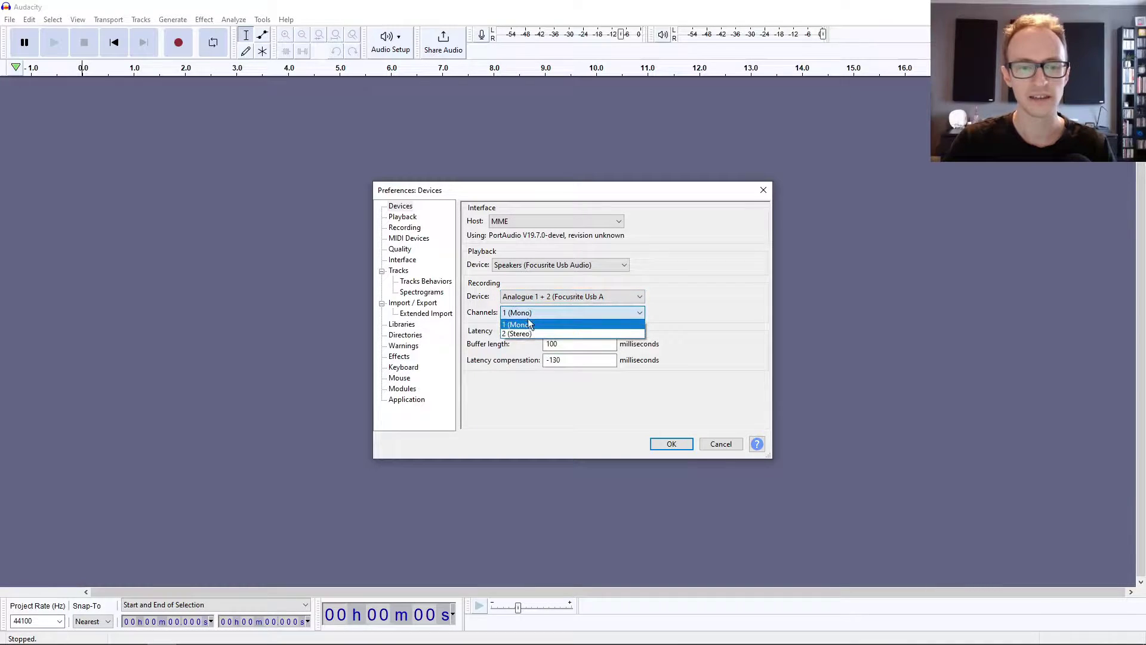
left_click(528, 326)
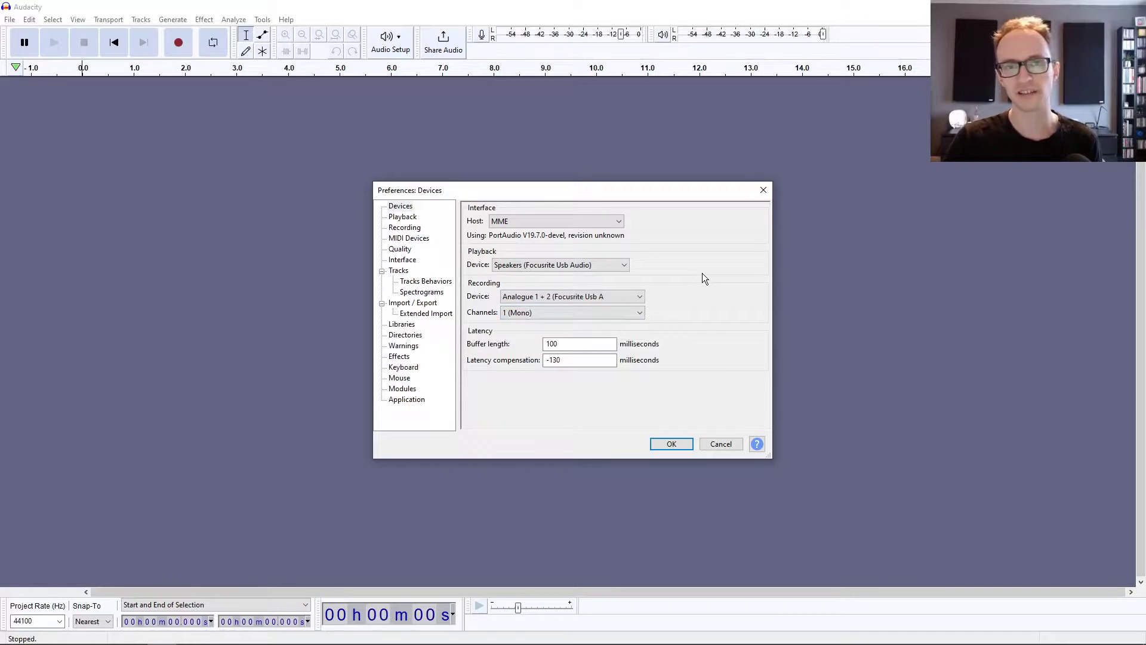
left_click(596, 318)
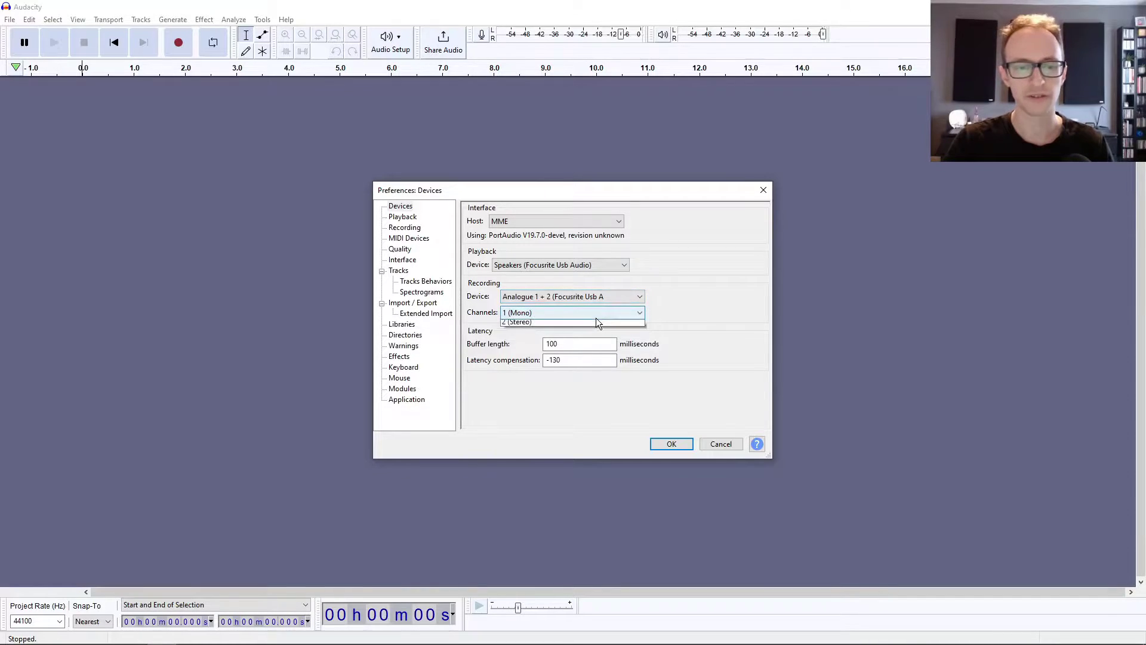
left_click(569, 333)
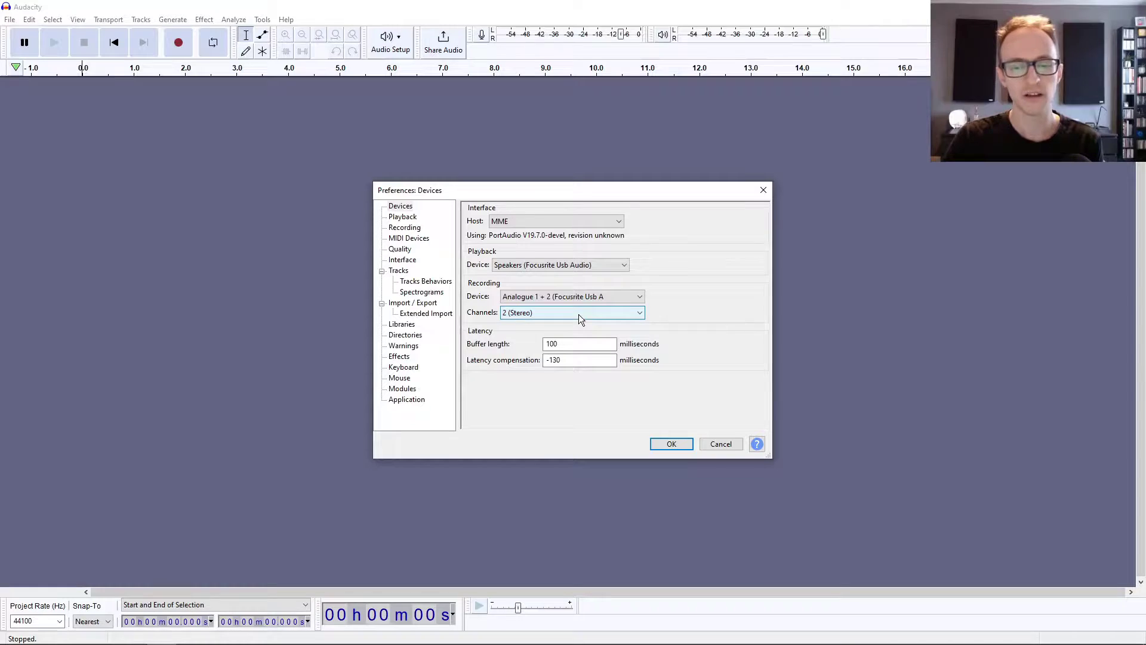
left_click(578, 314)
left_click(569, 321)
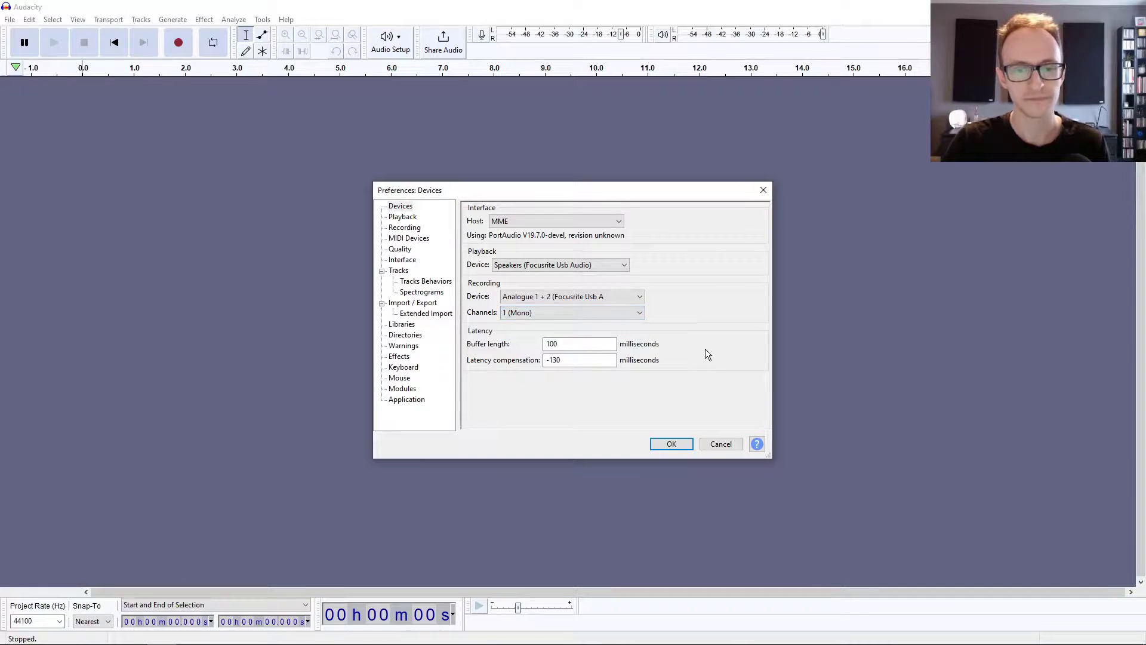
Keep 44100 Hz sample rate and 24-bit format on the Quality page, then confirm with OK
left_click(405, 251)
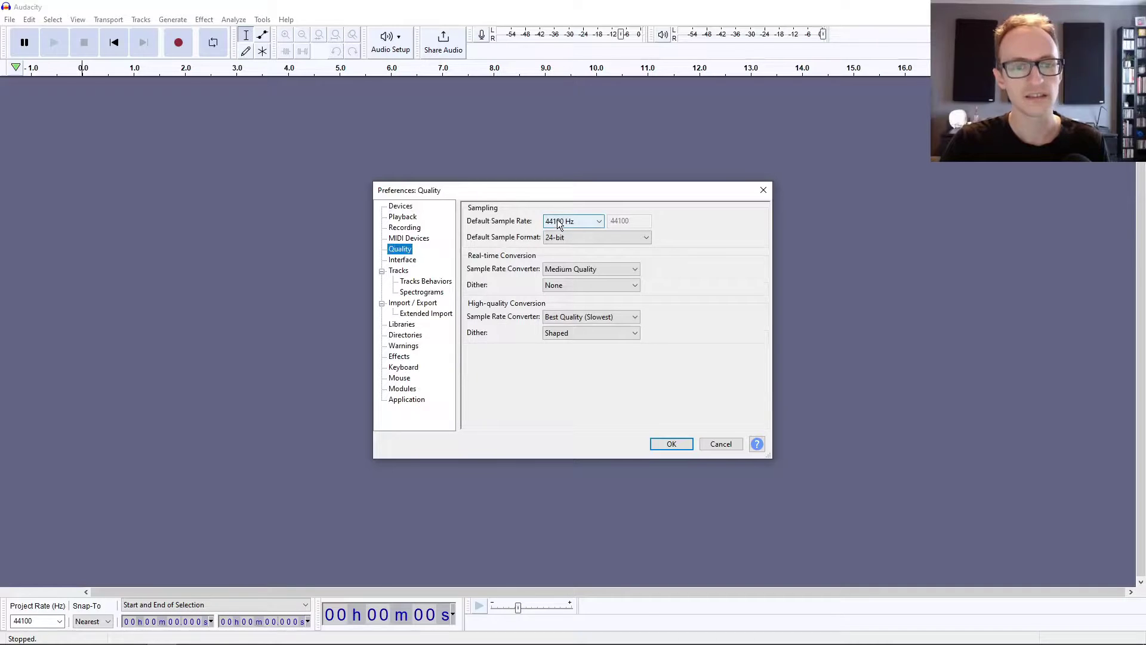
left_click(561, 222)
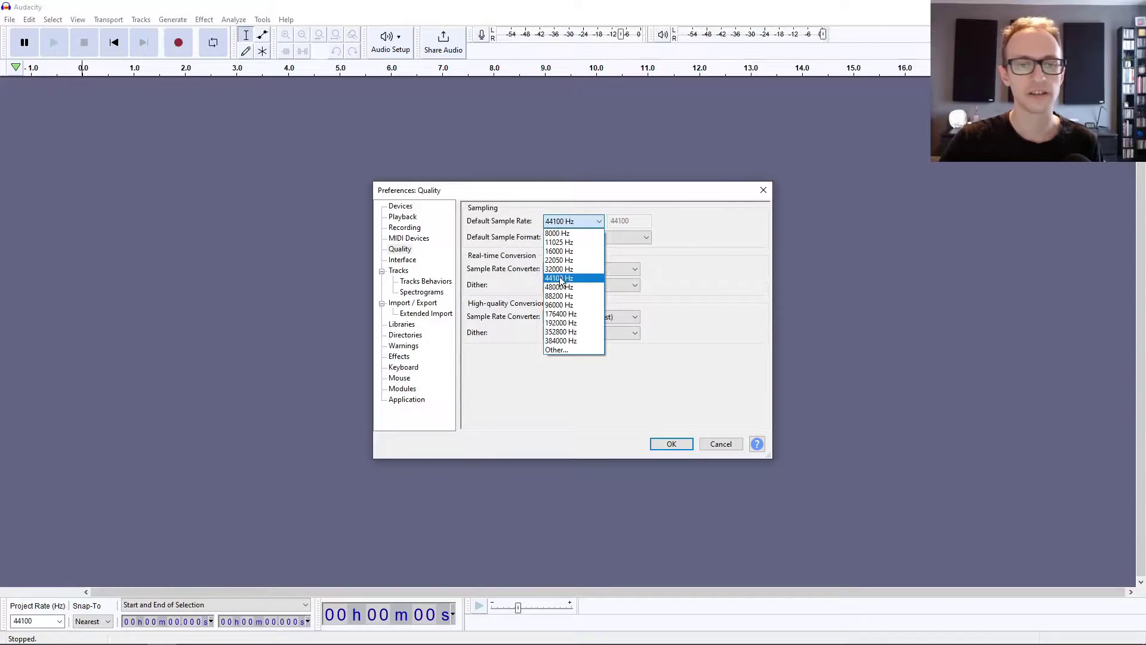
left_click(559, 279)
left_click(565, 239)
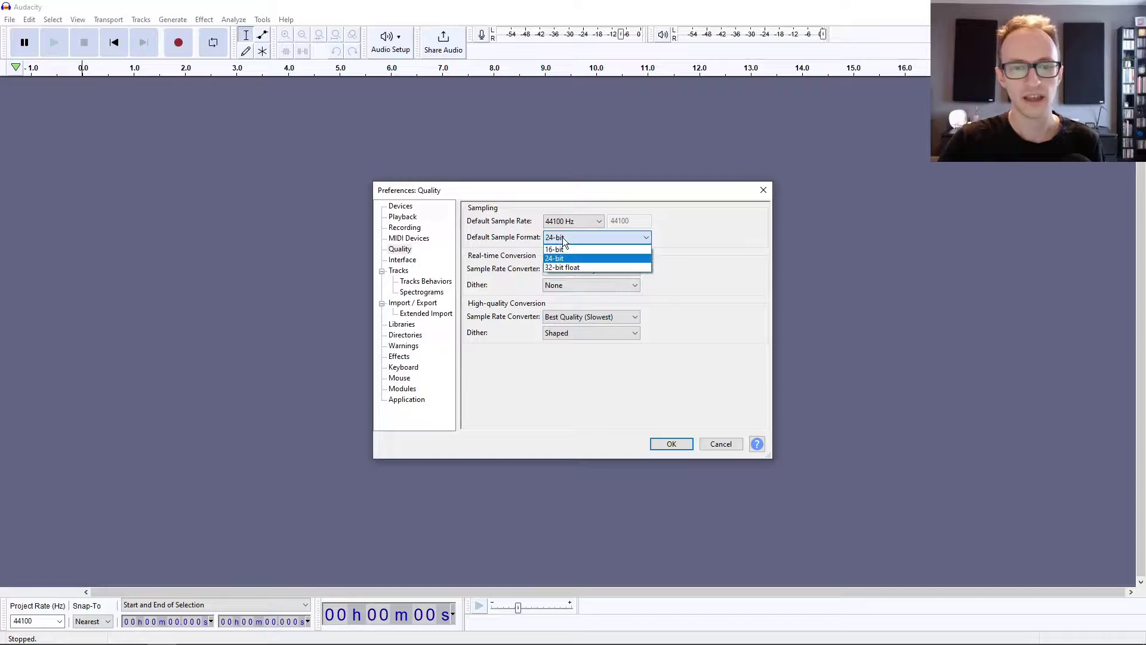
key("Escape")
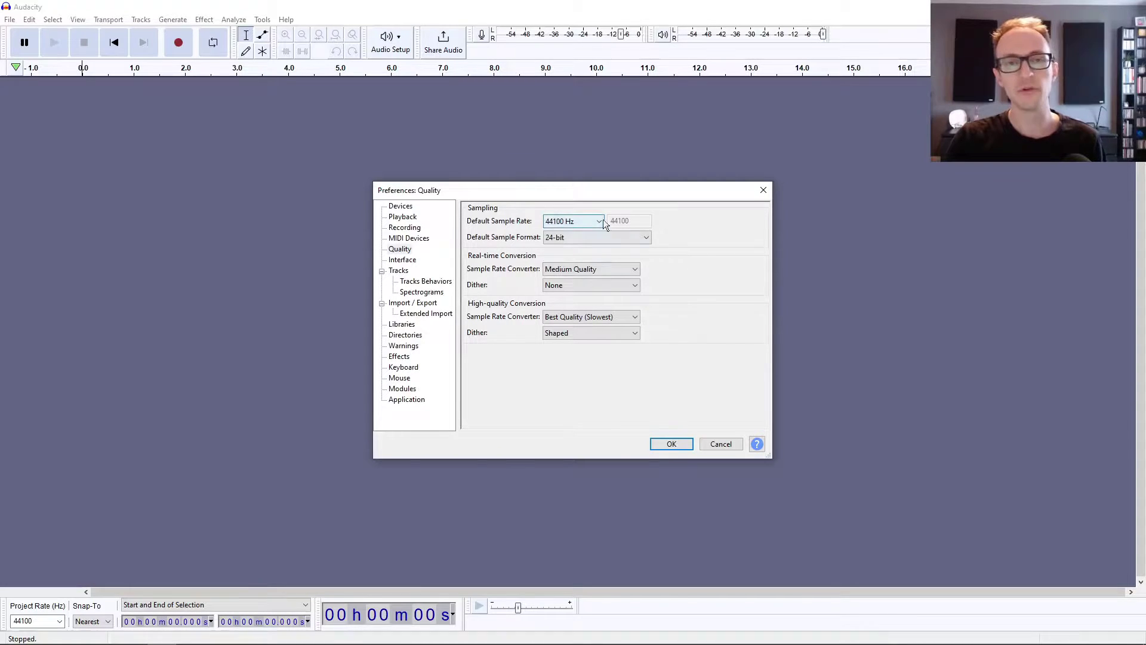
left_click(673, 445)
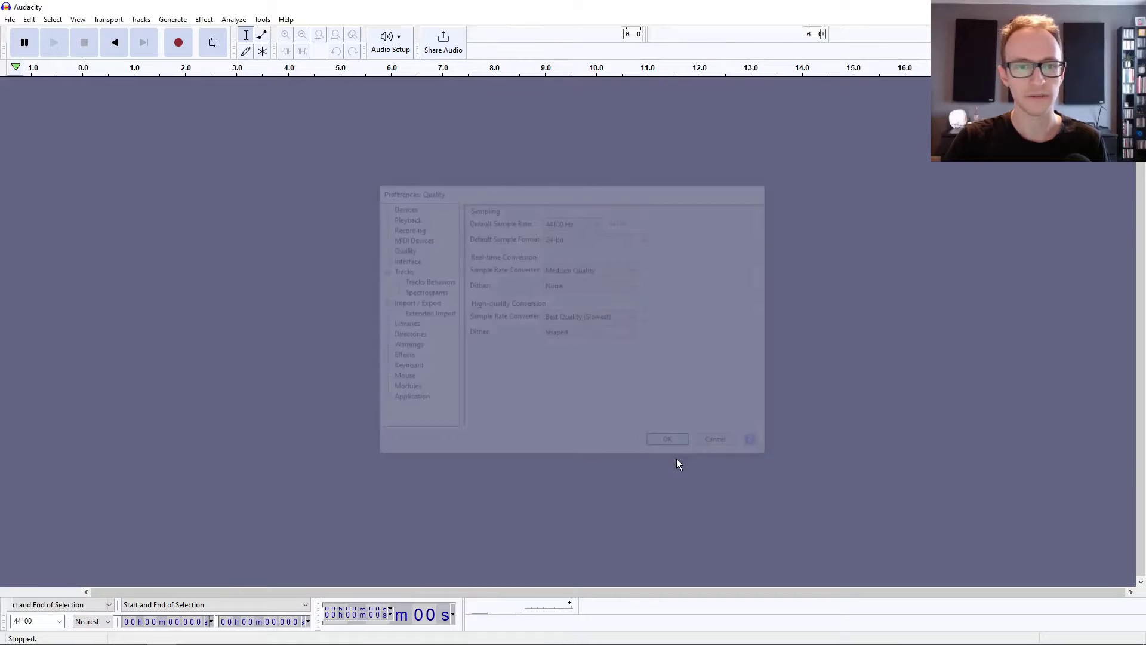
Add two new mono tracks through Tracks > Add New > Mono Track
left_click(9, 19)
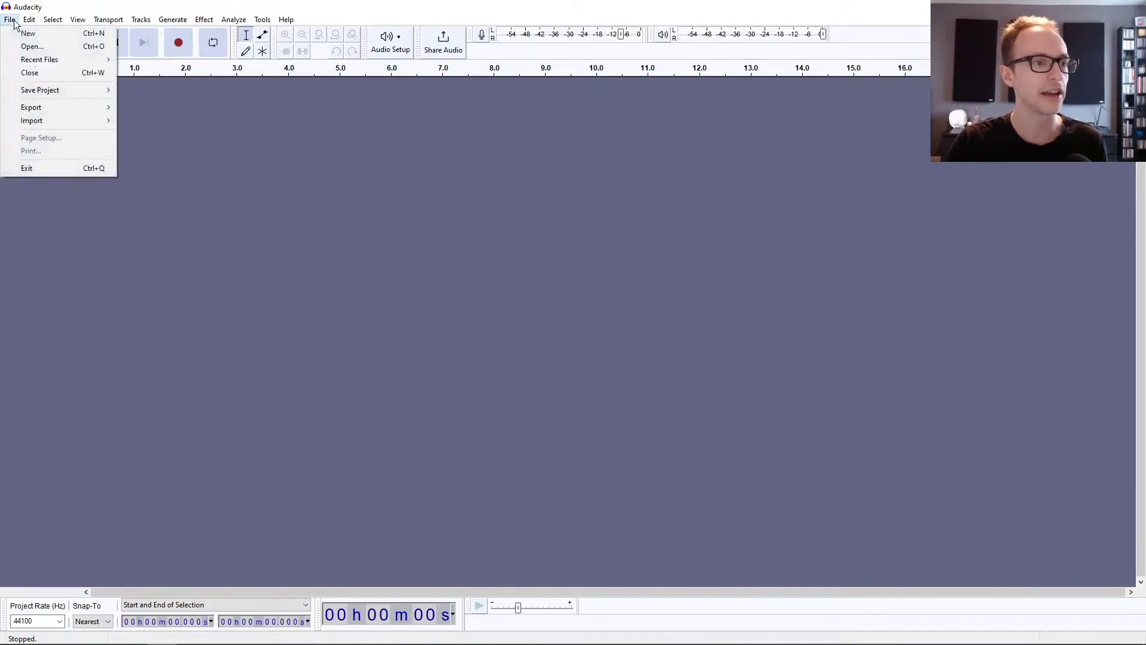
mouse_move(141, 19)
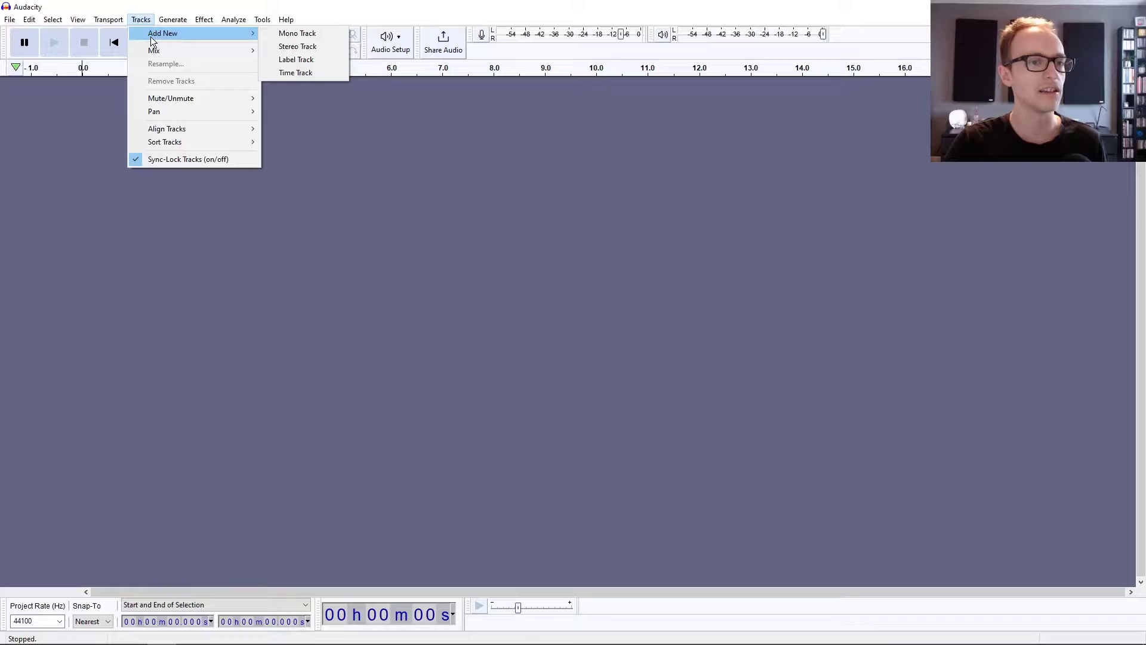
left_click(337, 38)
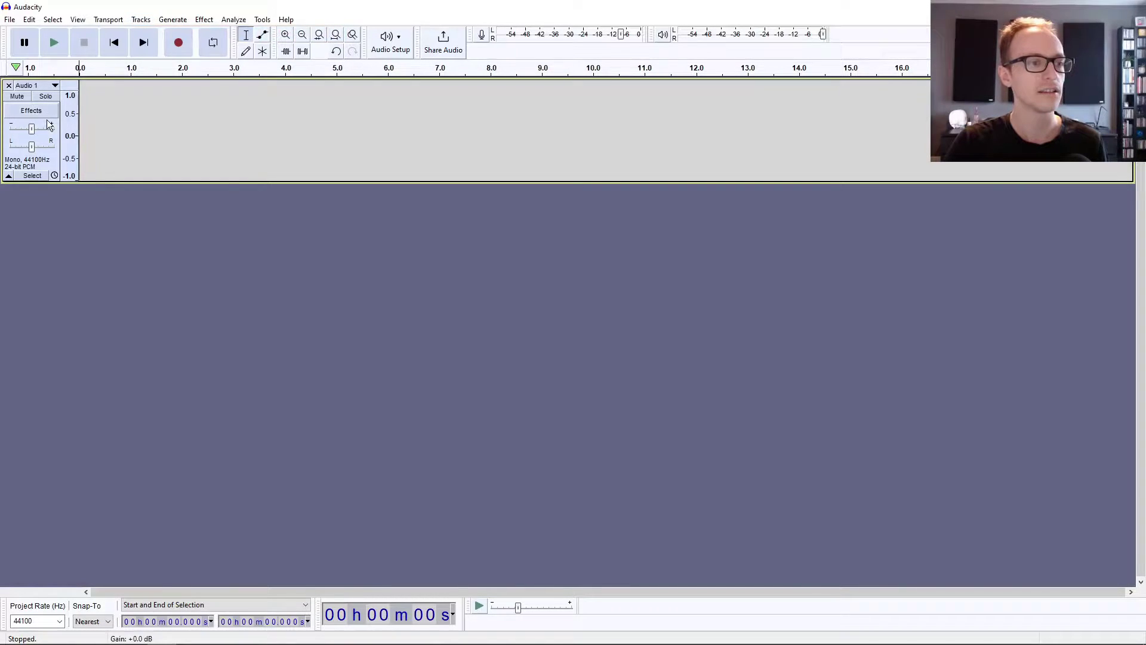
left_click(142, 20)
mouse_move(153, 34)
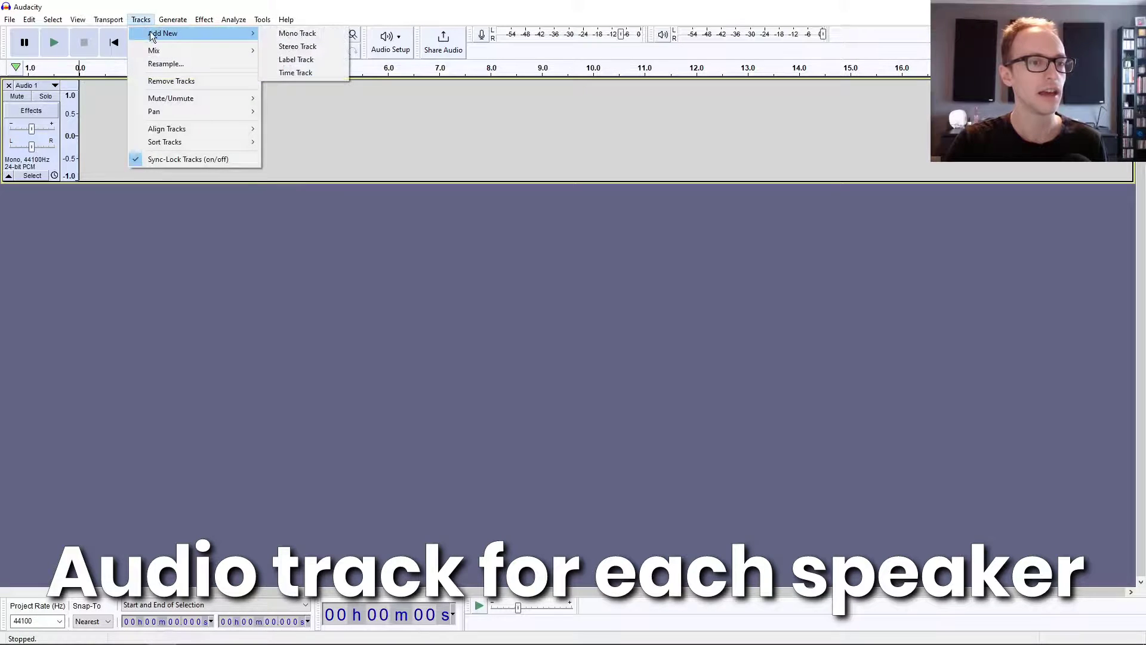
left_click(291, 34)
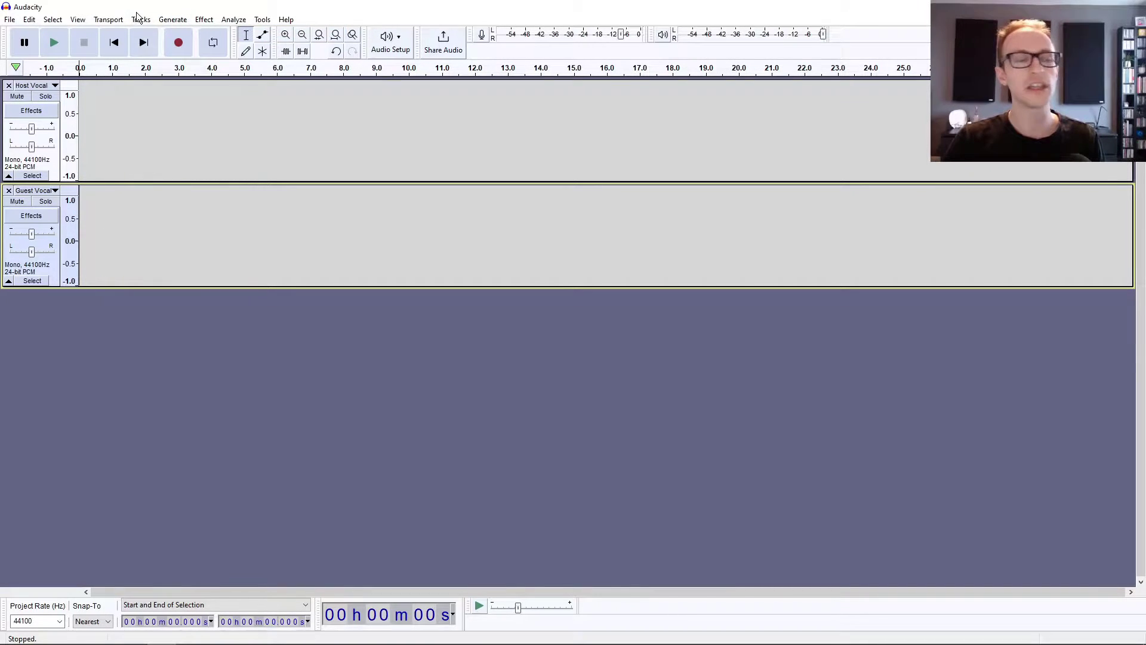
left_click(141, 20)
mouse_move(143, 34)
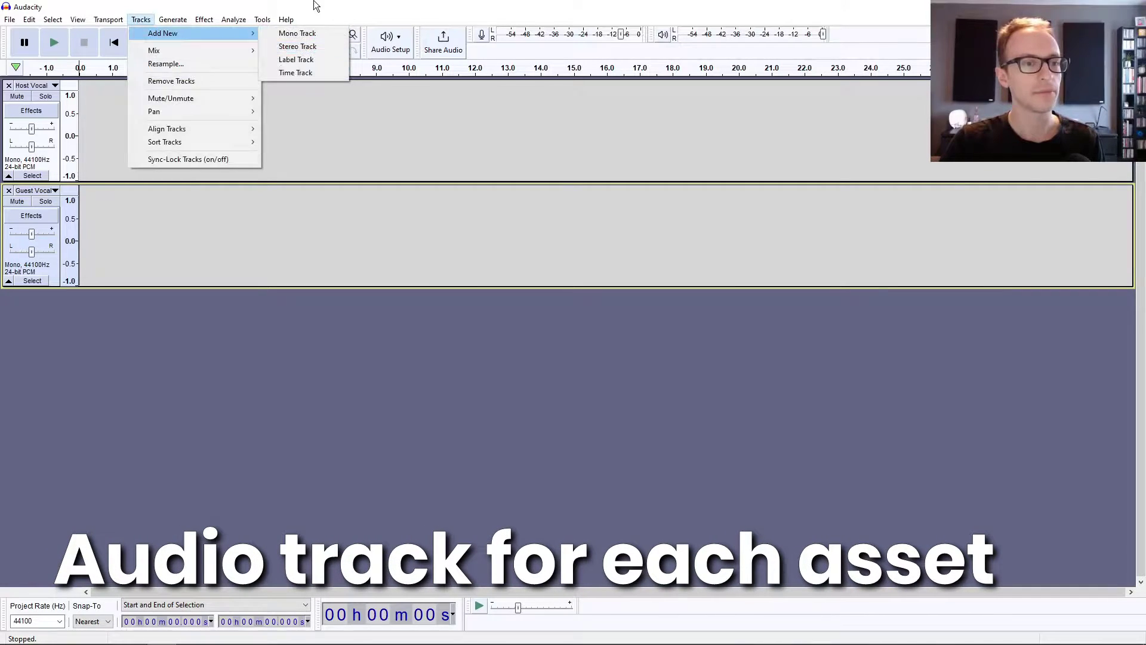
Import the podcast intro and outro audio files by dragging them in from their folder
left_click(127, 346)
left_click(44, 638)
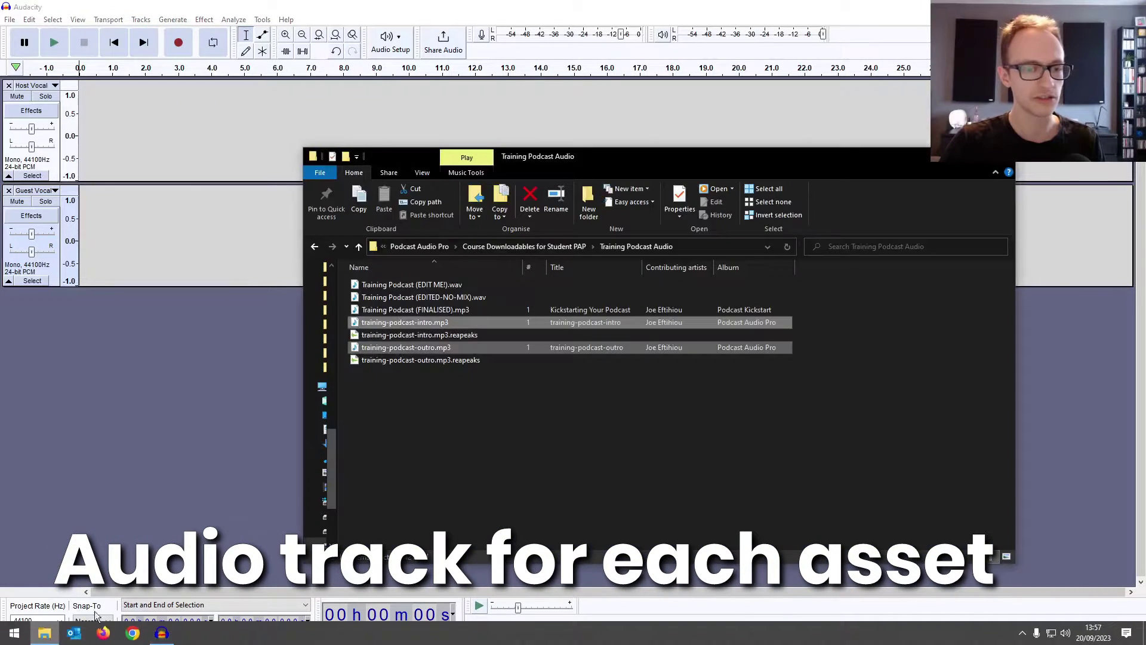
left_click_drag(391, 323, 113, 319)
left_click(142, 290)
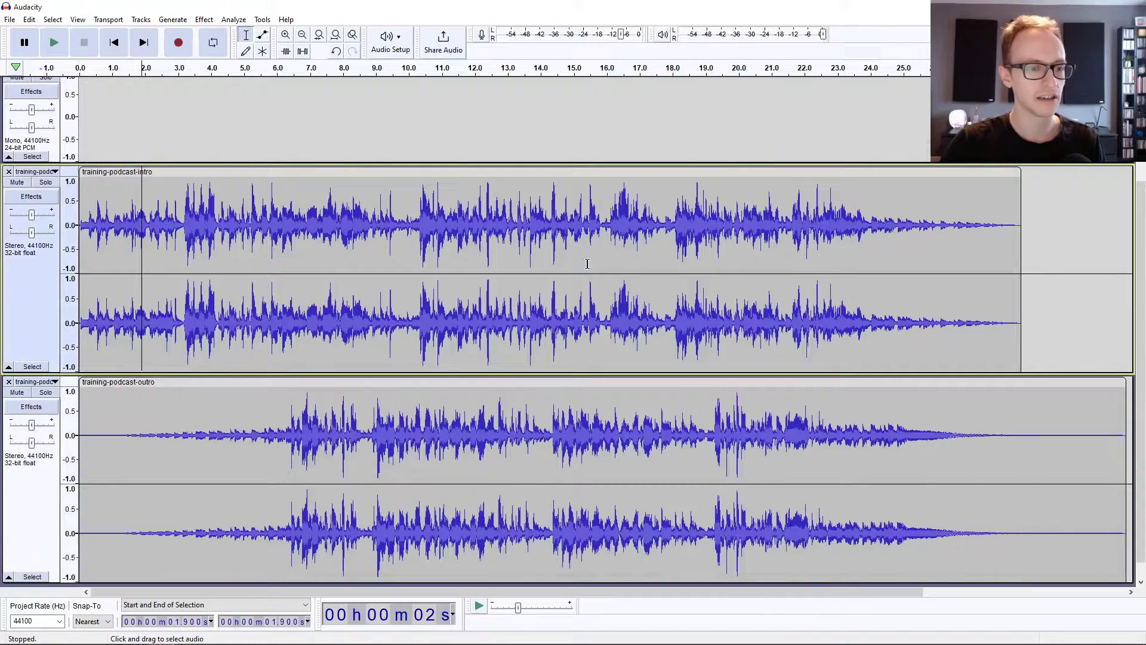
Shrink the heights of the intro and outro tracks
left_click(198, 245)
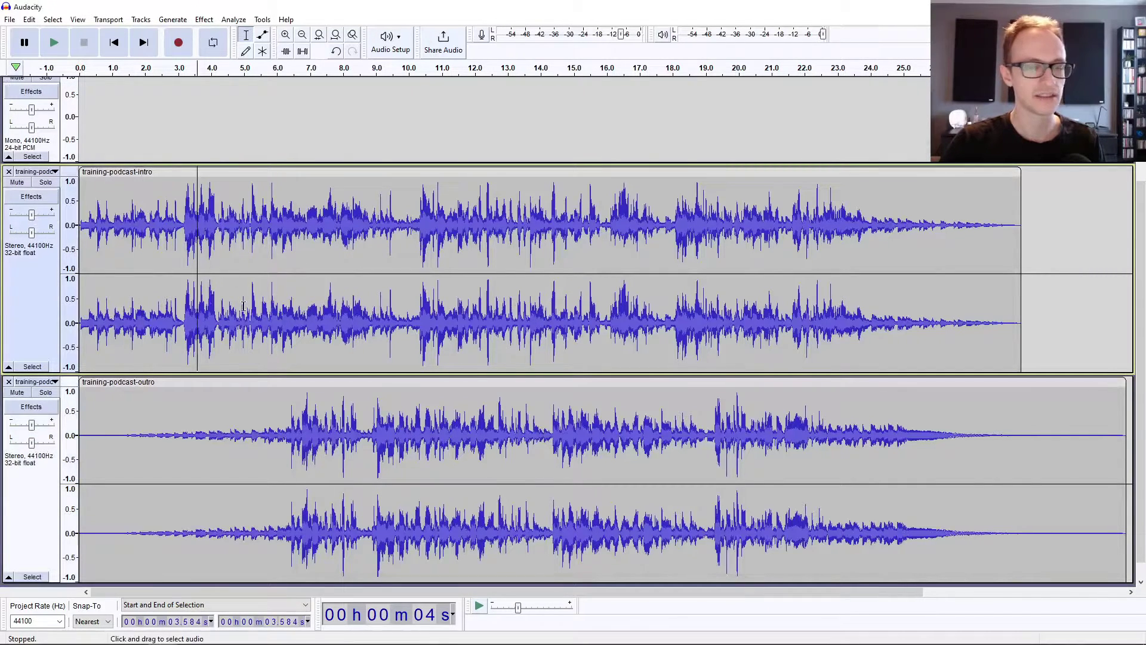
left_click_drag(52, 374, 59, 269)
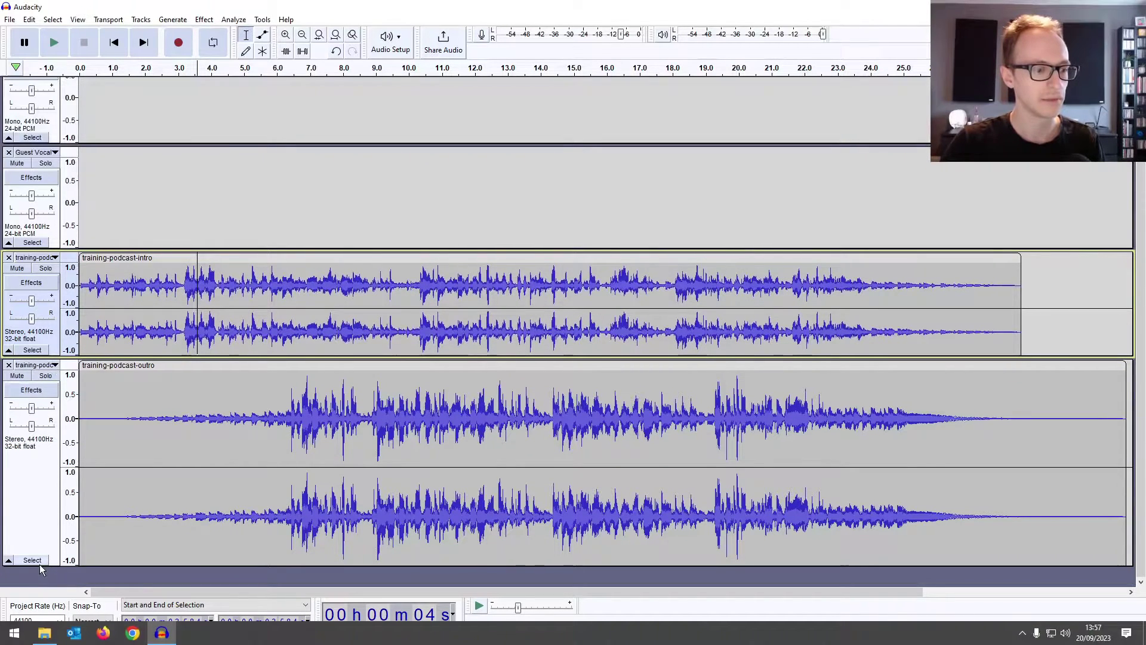
left_click_drag(51, 566, 58, 468)
left_click(221, 442)
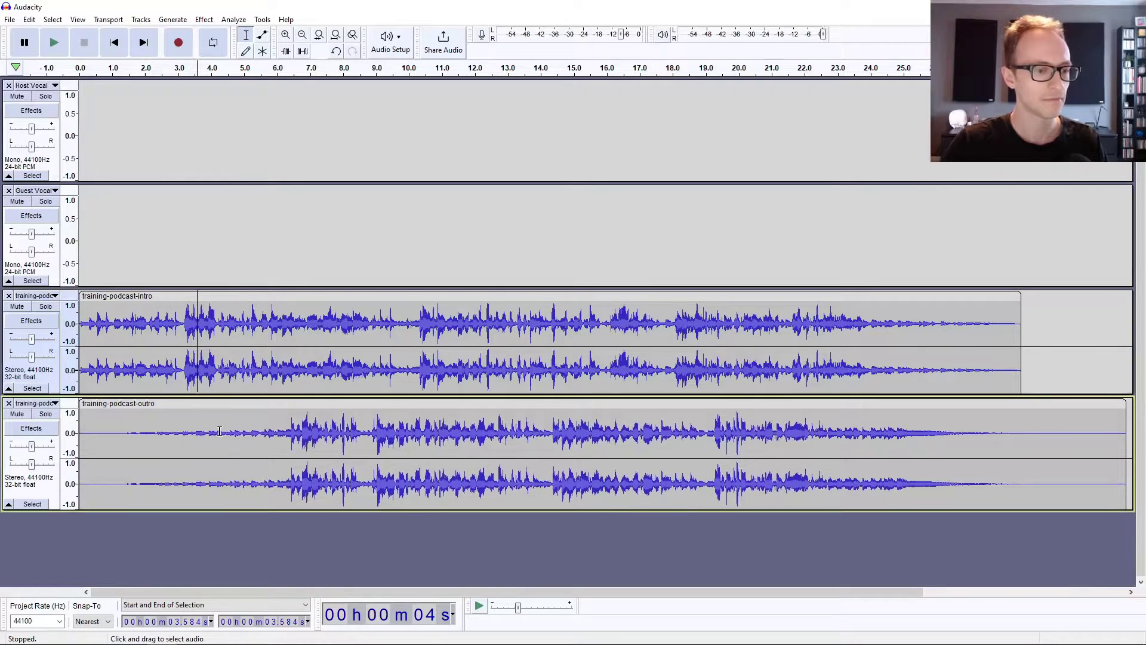
Zoom out and drag the outro clip to about 30:00 on the timeline
left_click(303, 34)
left_click(302, 34)
left_click(303, 34)
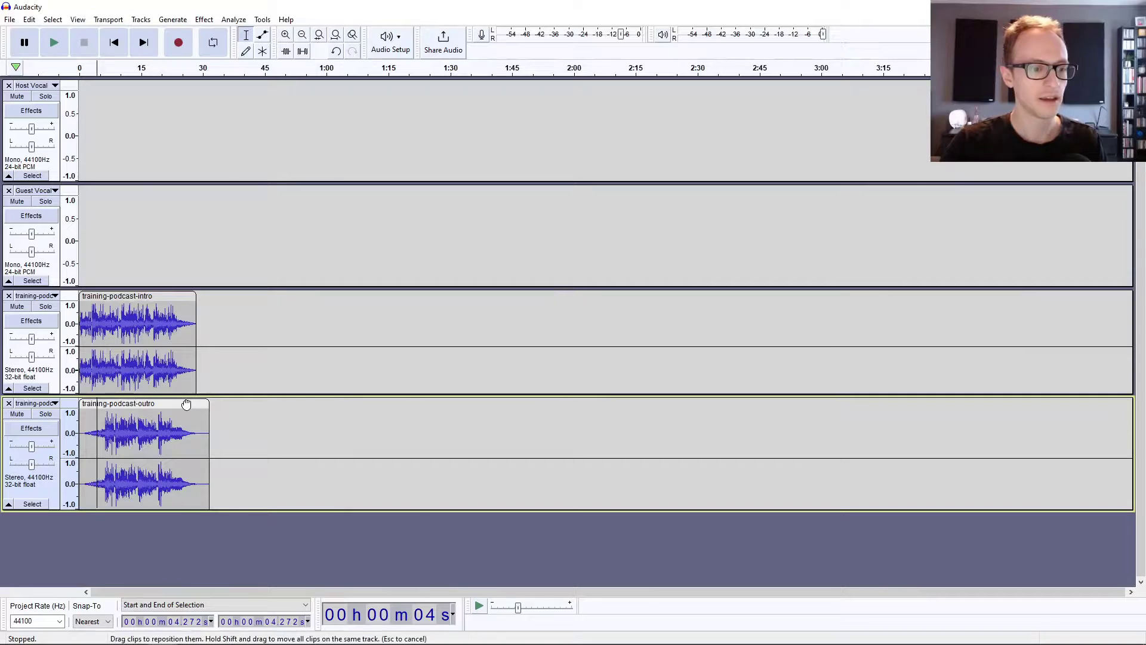
left_click_drag(187, 403, 727, 336)
left_click(302, 34)
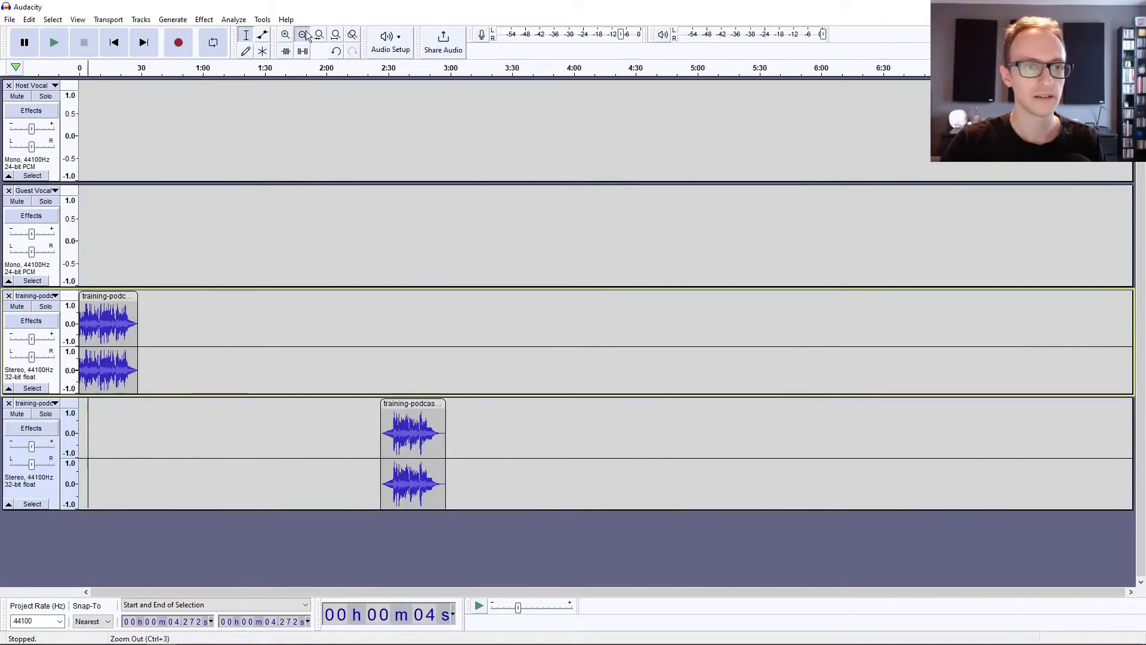
left_click(303, 34)
left_click(303, 34)
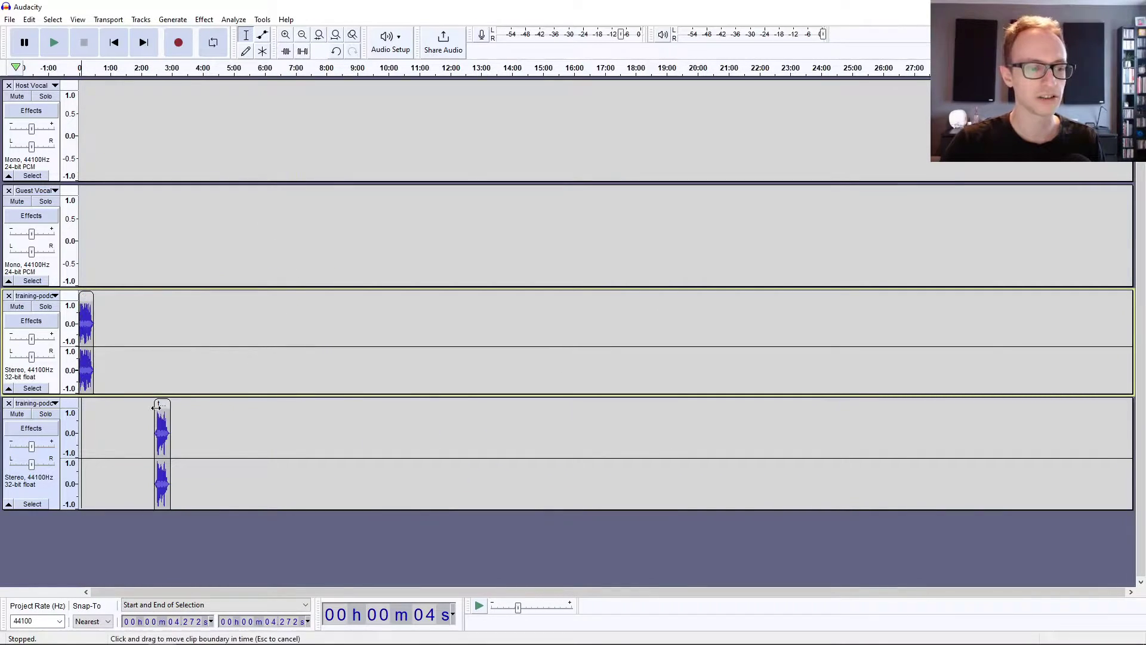
left_click_drag(163, 402, 1011, 366)
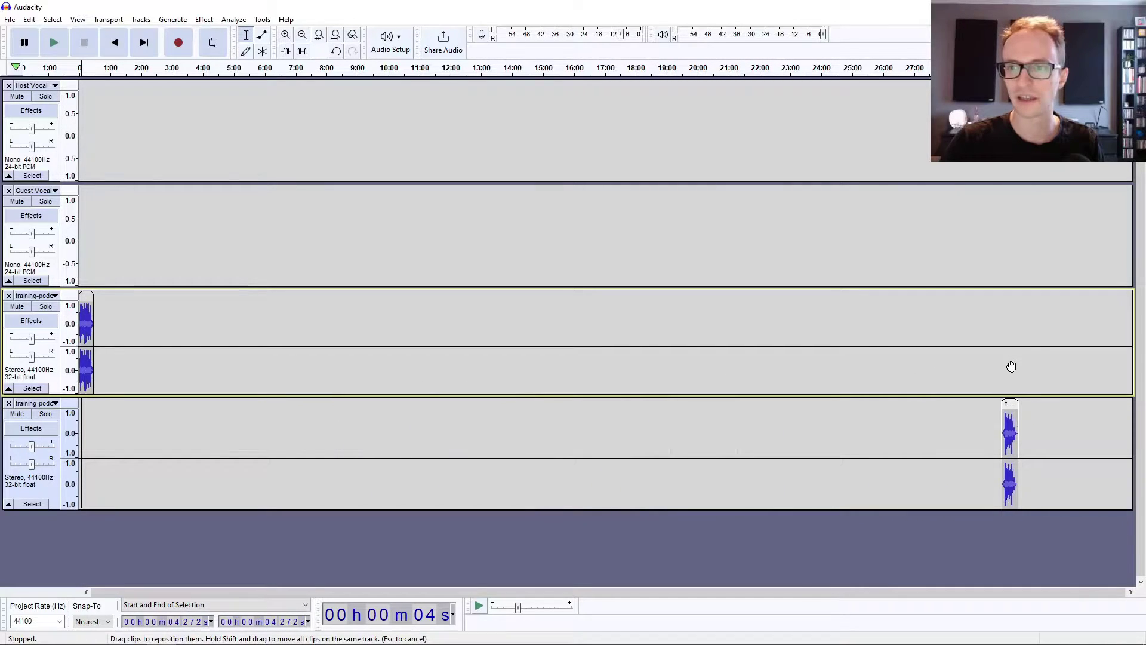
key("ctrl+1")
key("ctrl+1")
key("ctrl+1")
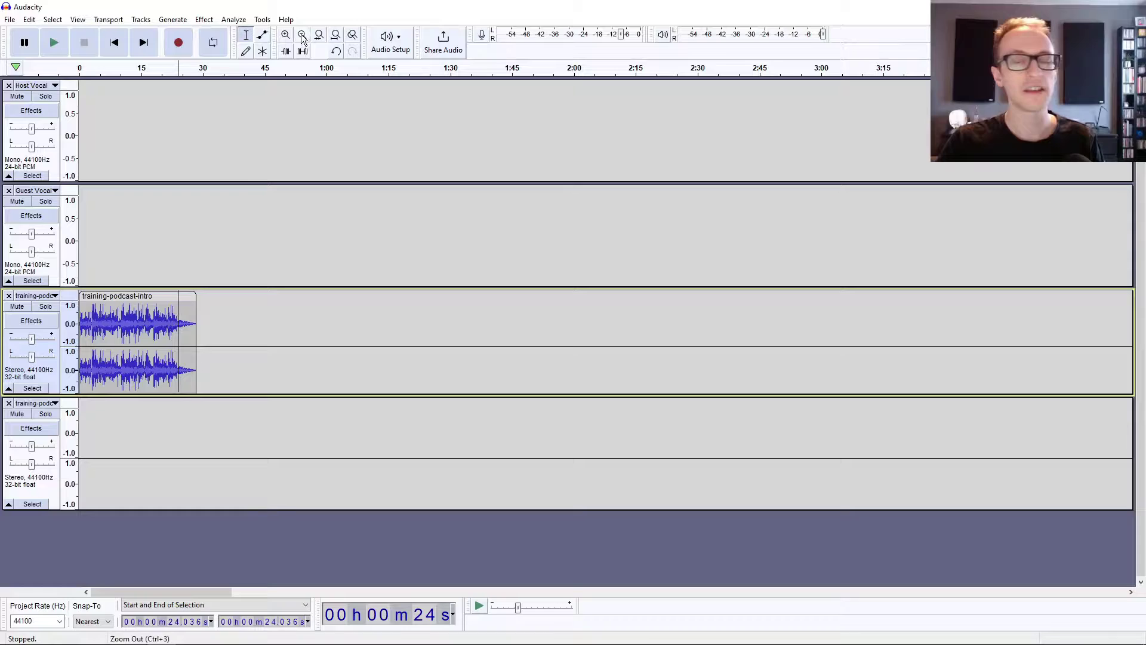
left_click(302, 36)
left_click(303, 35)
left_click(302, 35)
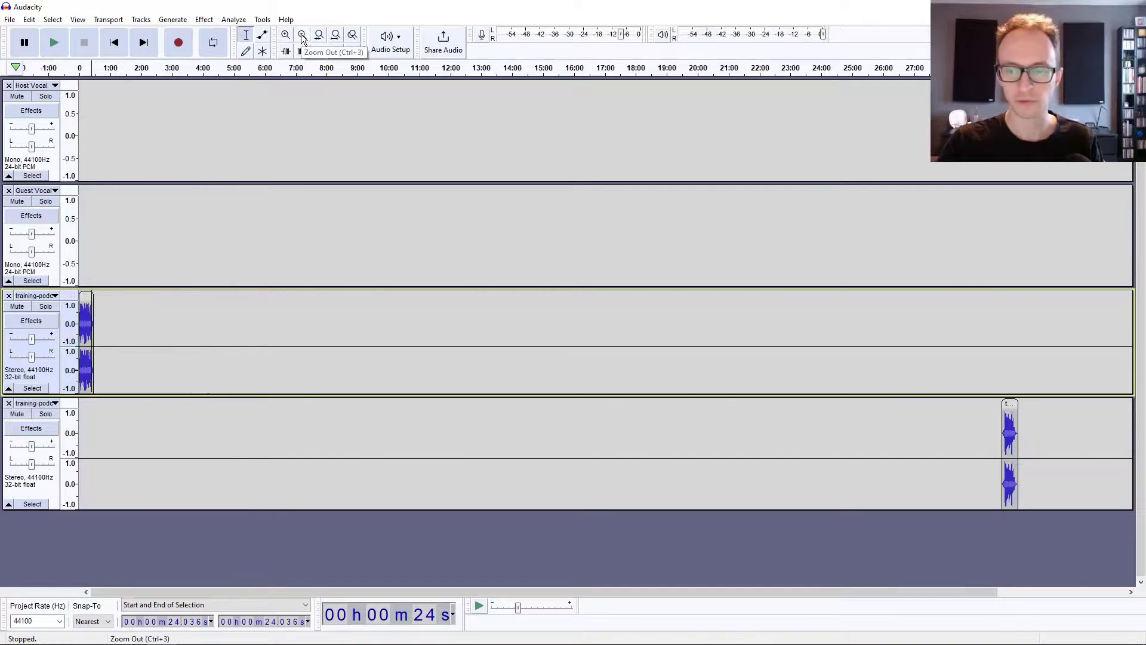
Rename the file-named music tracks to 'Intro' and 'Outro' via each track's Name option
left_click(41, 296)
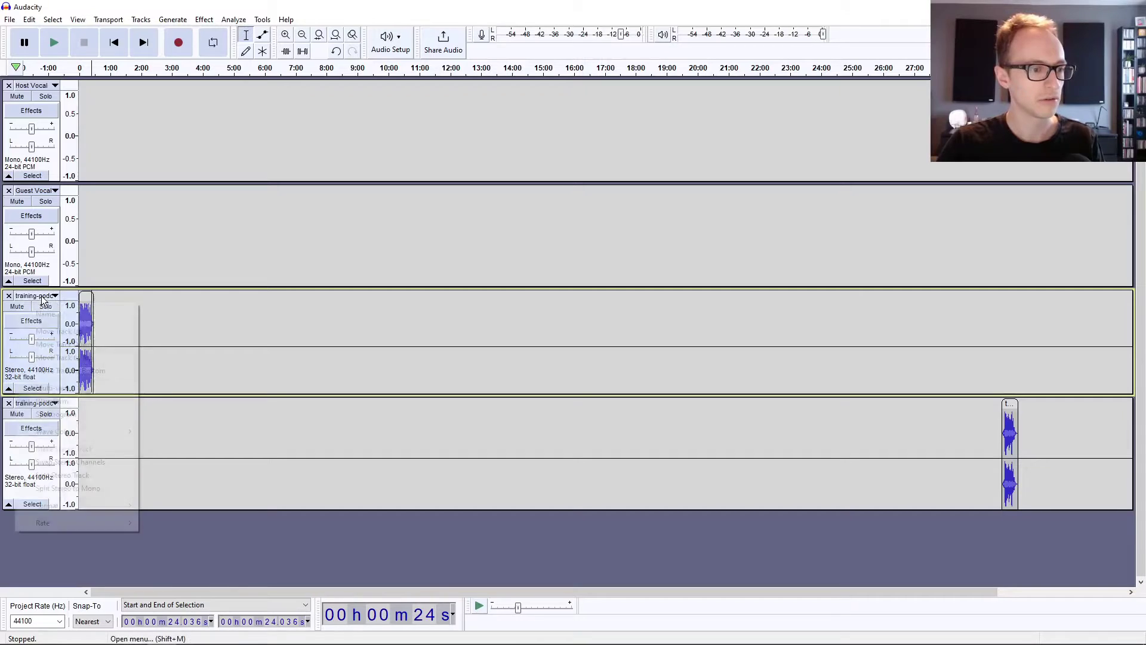
left_click(52, 313)
type("Intro")
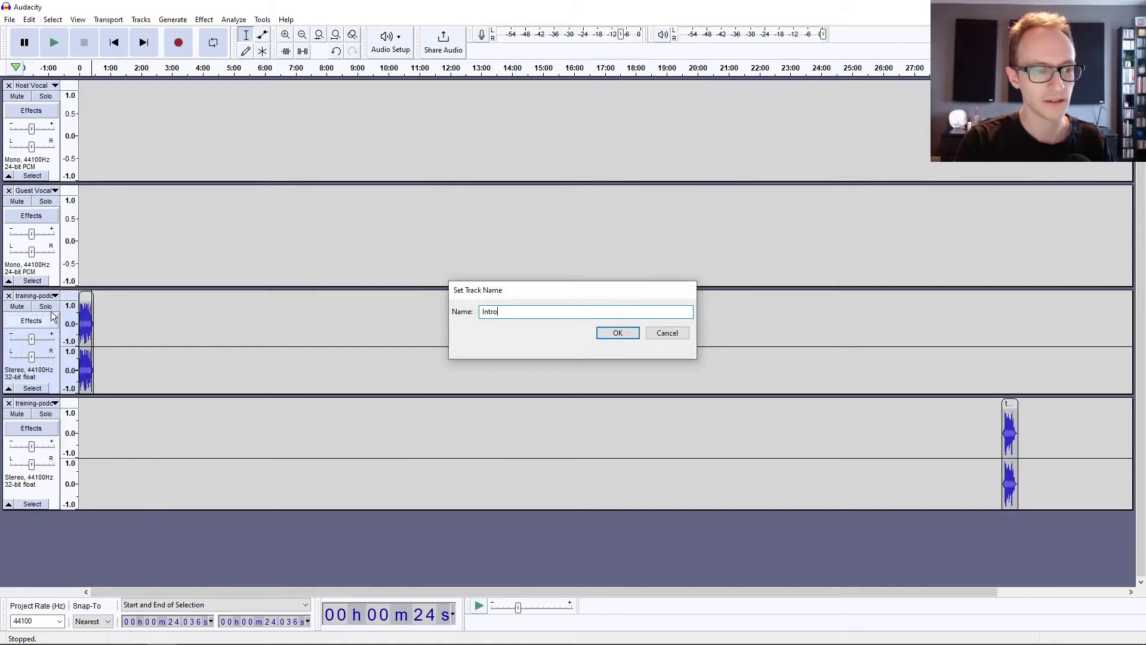
key("Return")
left_click(34, 404)
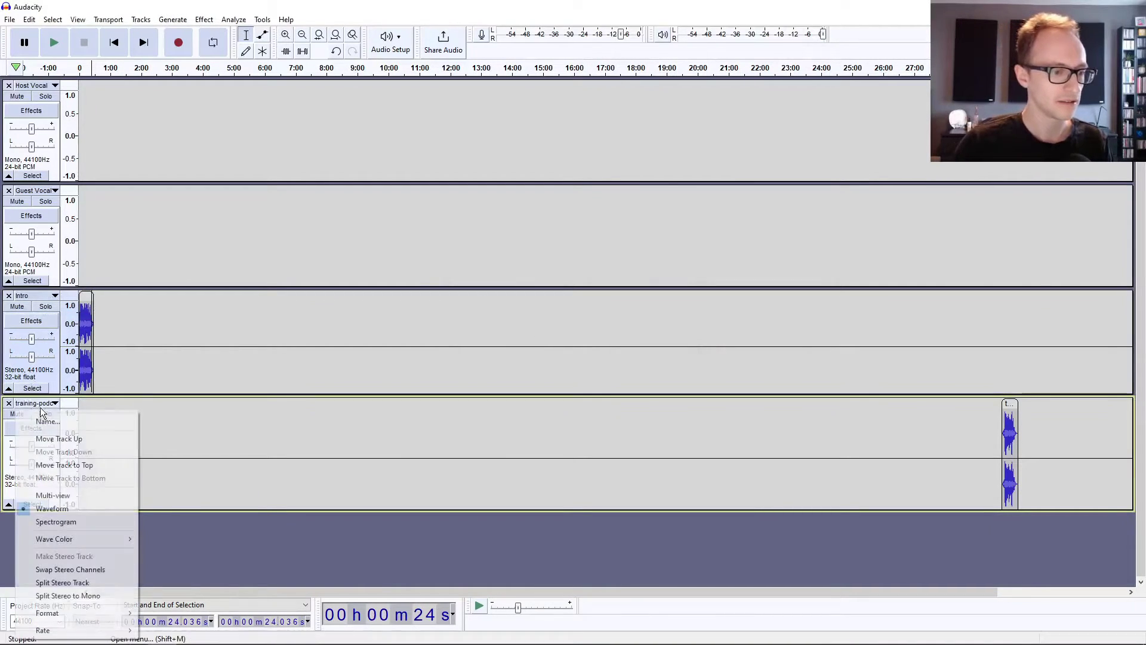
left_click(52, 420)
type("Outro")
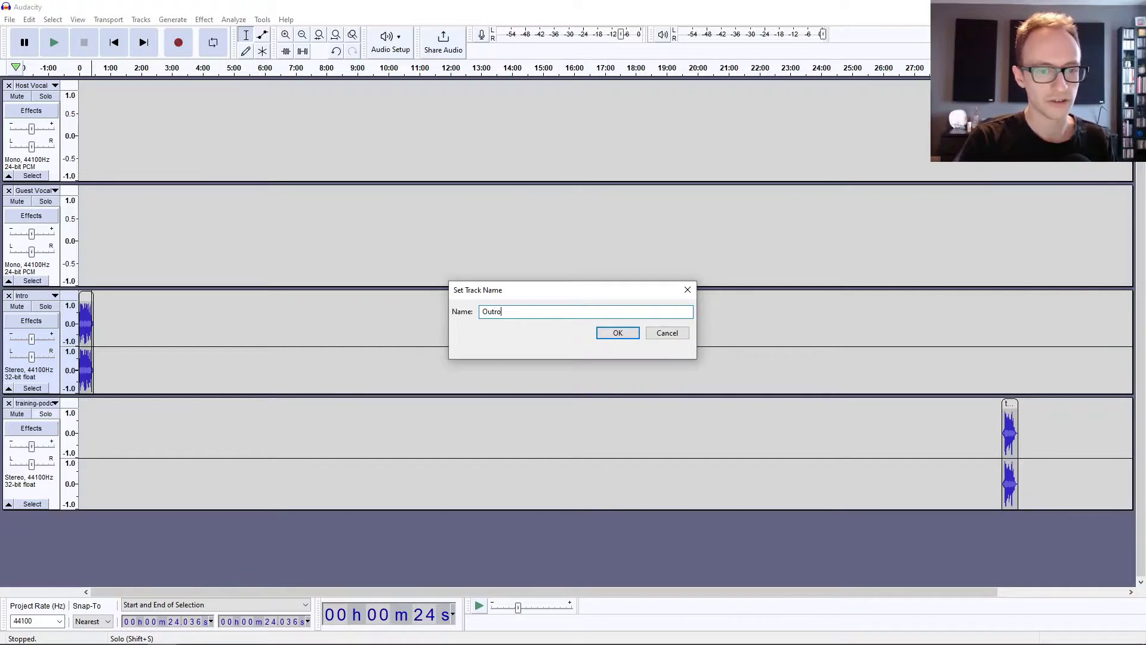
key("Return")
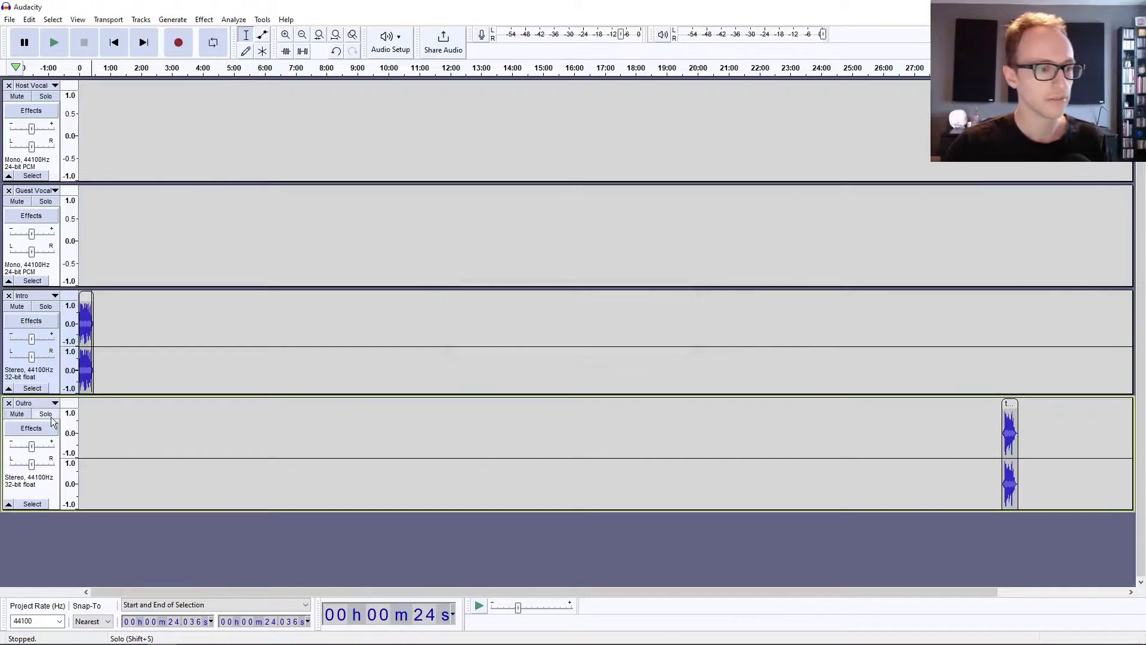
Set the Intro and Outro wave colour to Instrument 3 (green)
left_click(53, 295)
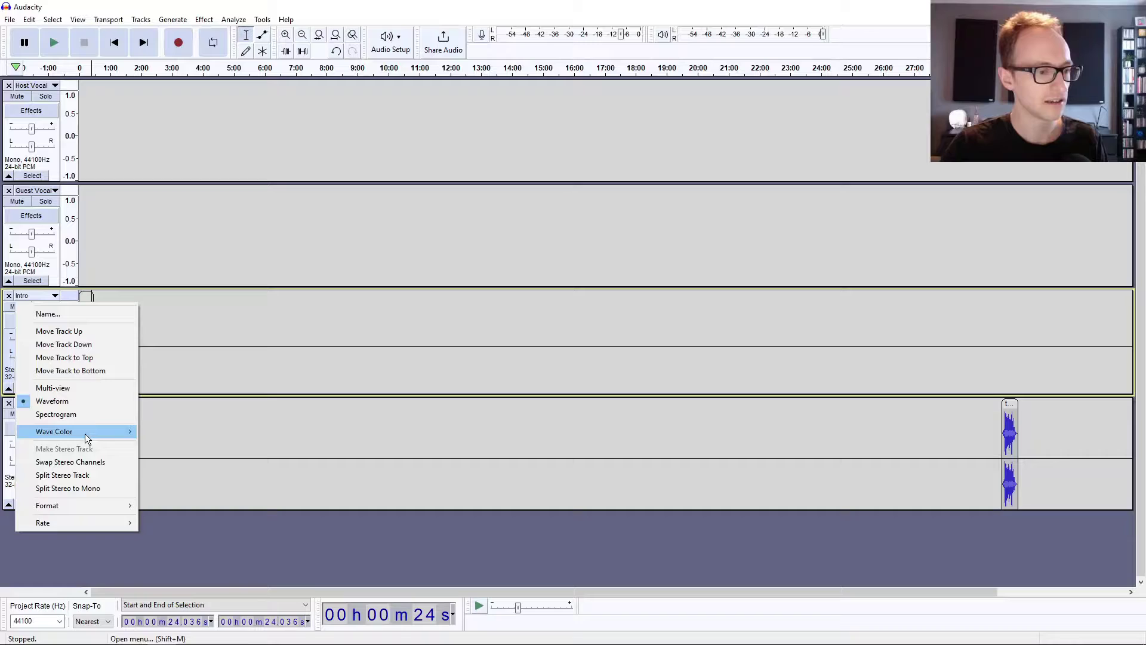
mouse_move(85, 434)
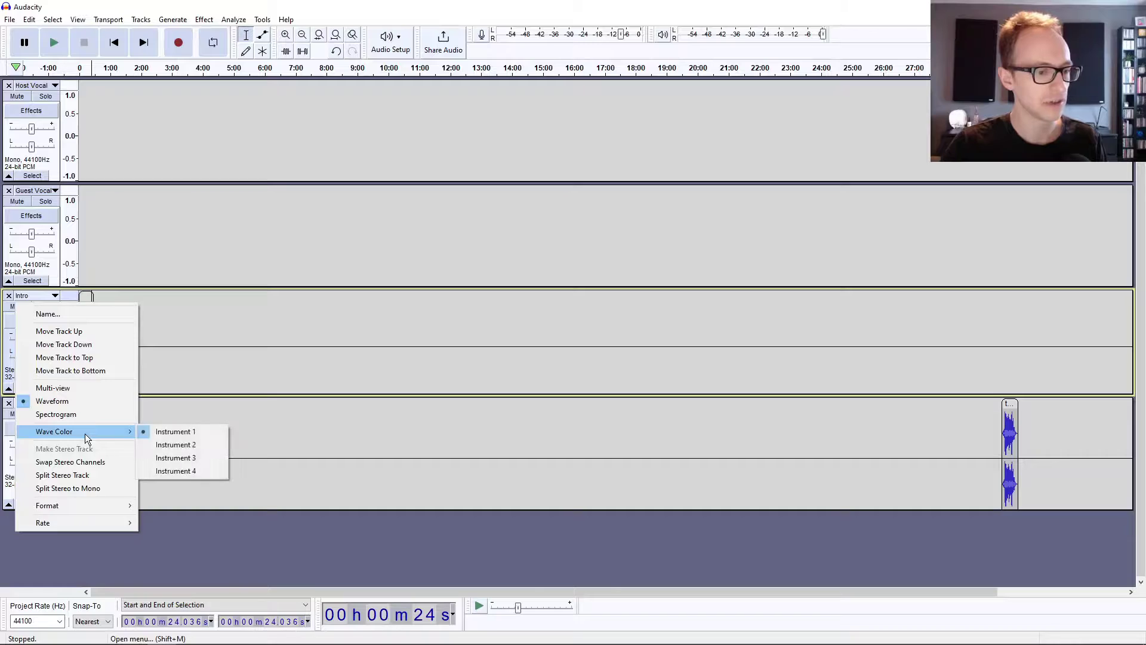
left_click(179, 458)
left_click(55, 404)
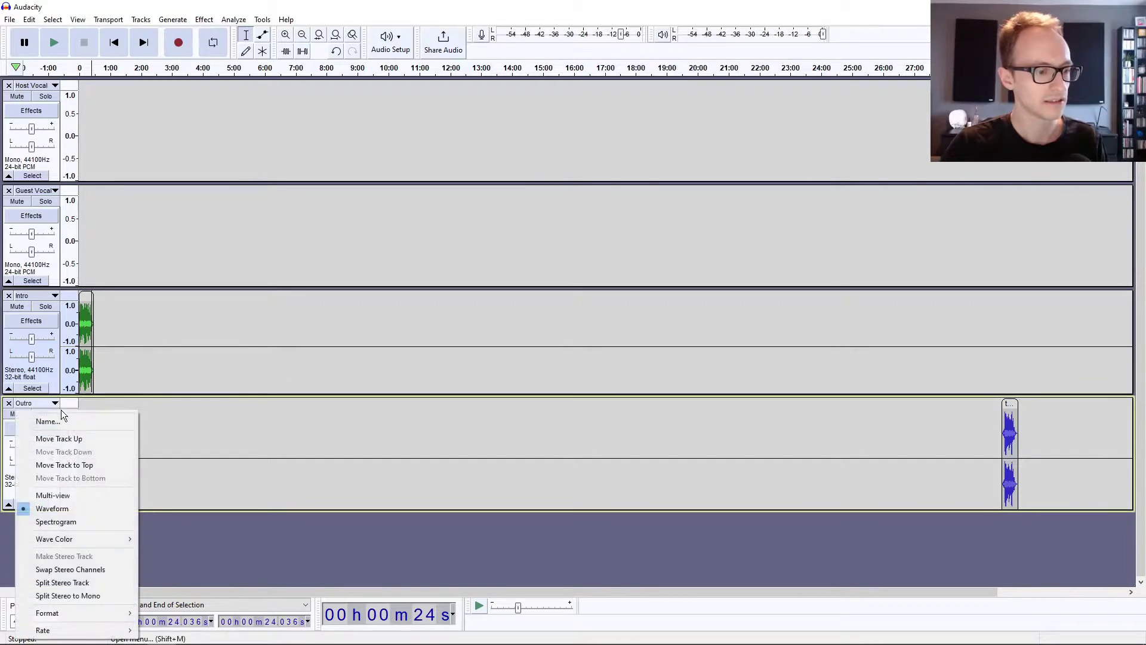
mouse_move(93, 539)
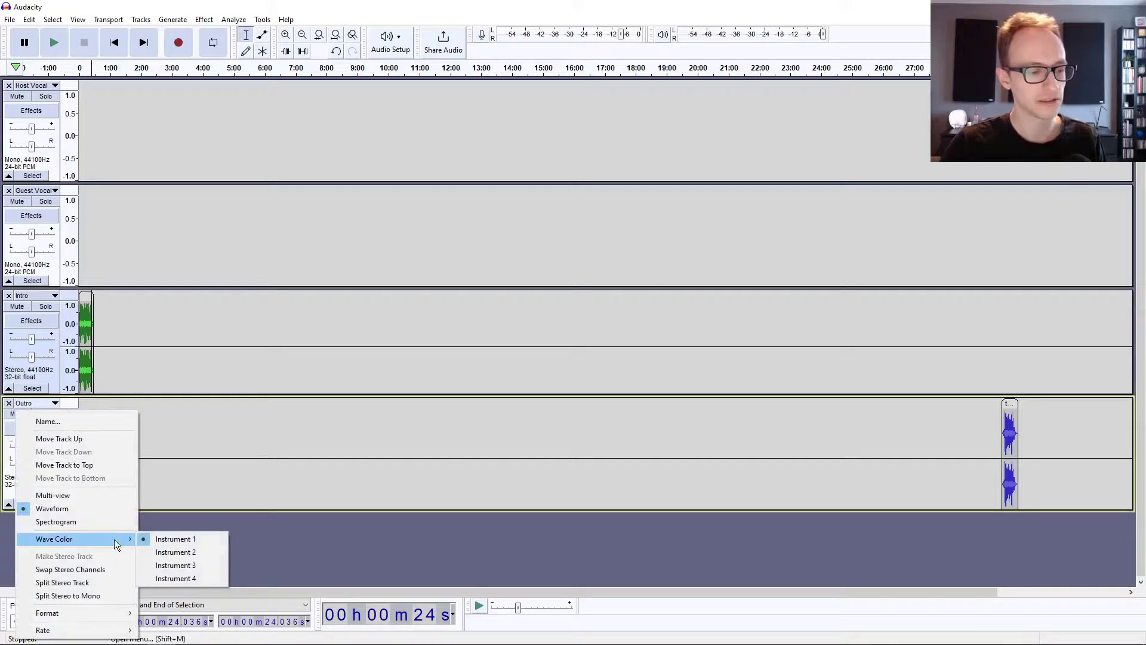
left_click(171, 565)
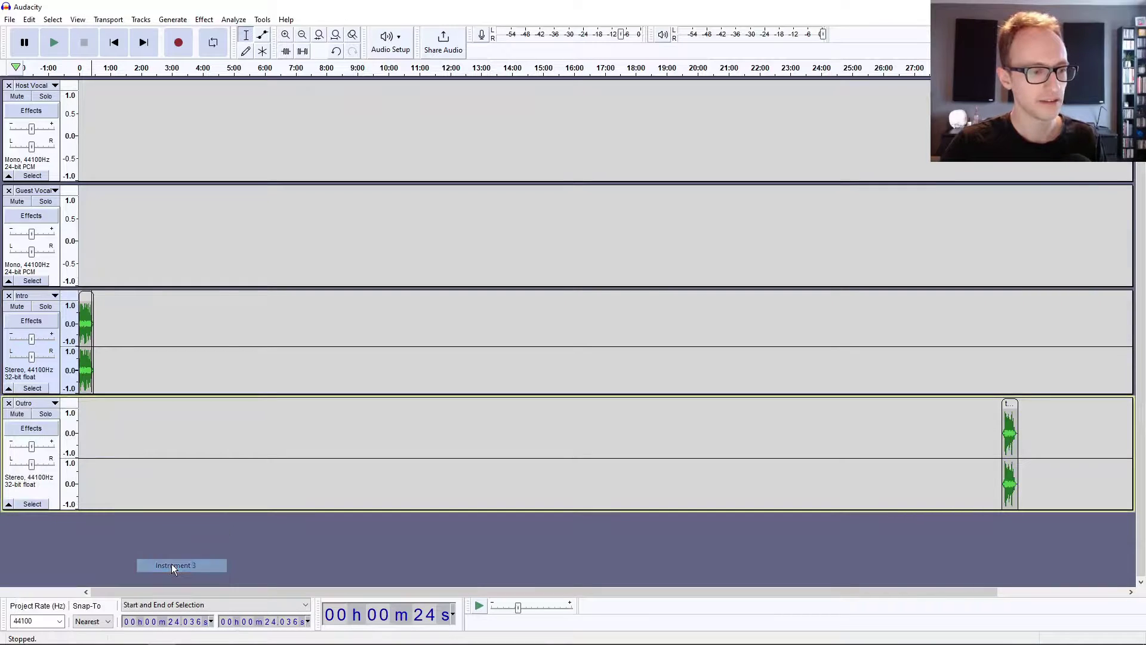
Place the edit cursor at several points, ending near 2:01 in Host Vocal
left_click(988, 424)
left_click(179, 136)
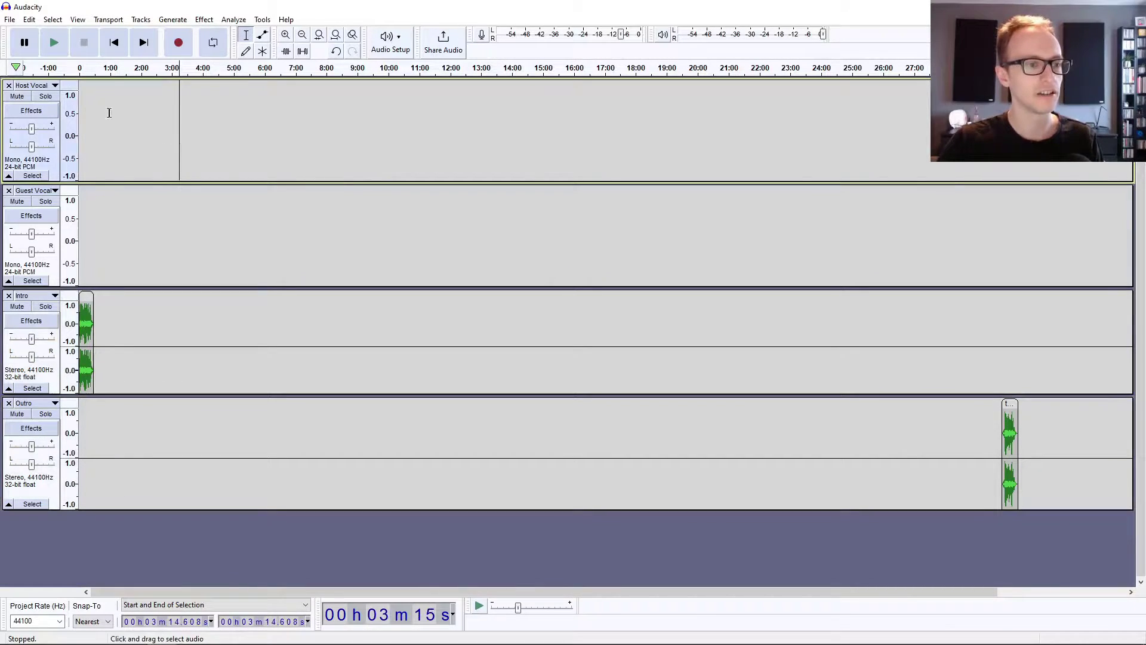
left_click(160, 138)
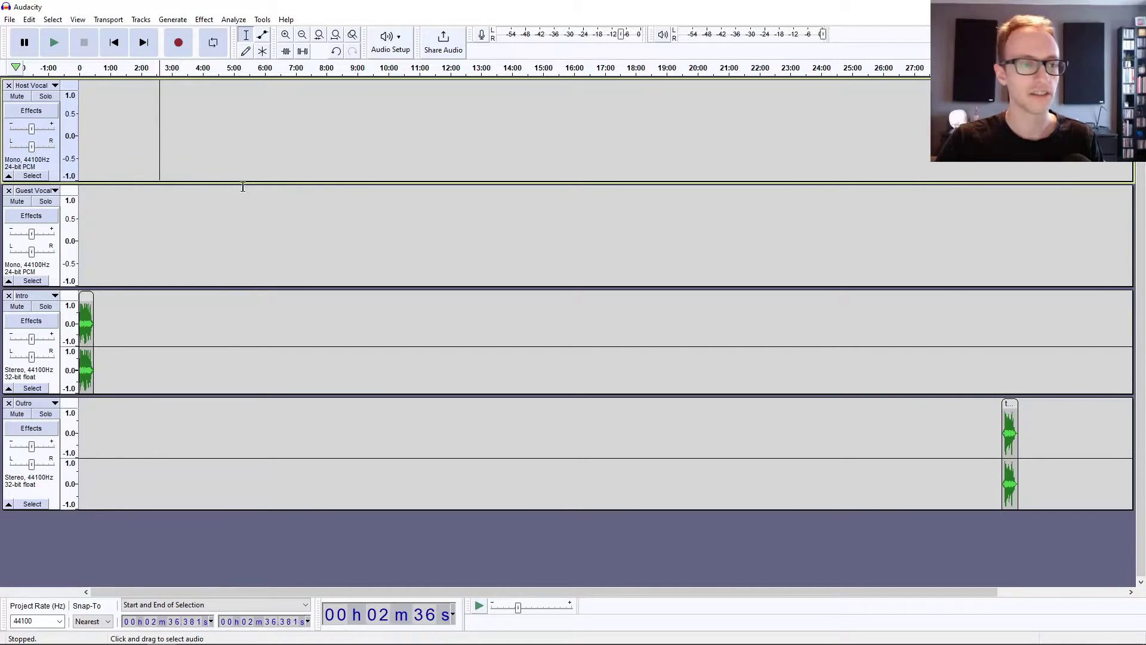
left_click(88, 322)
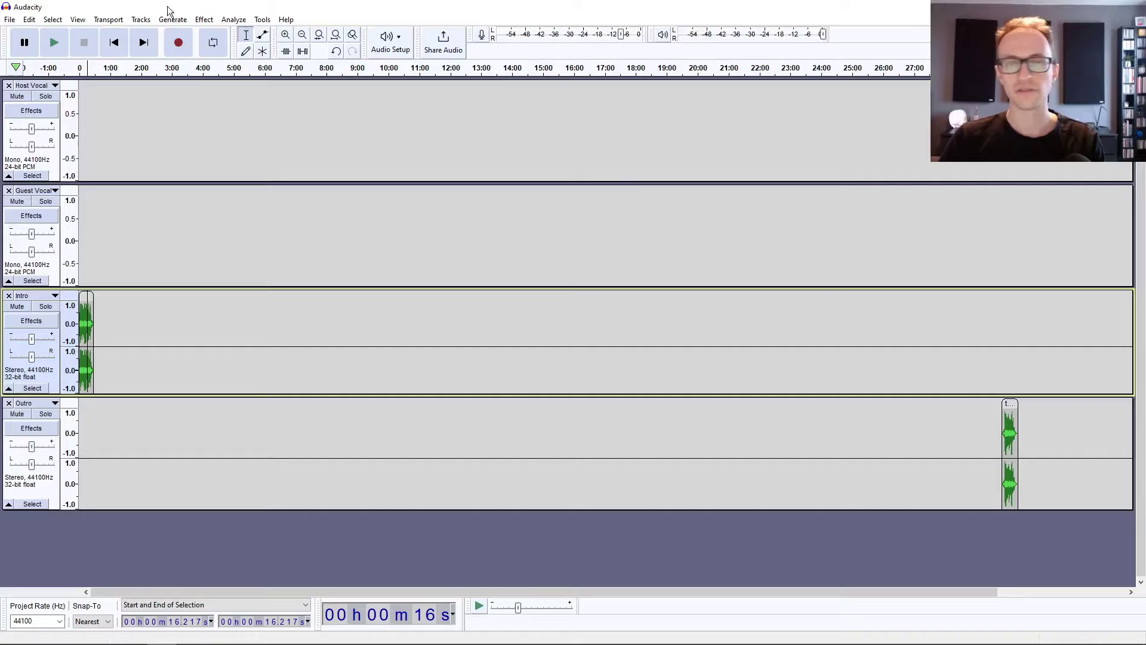
left_click(84, 321)
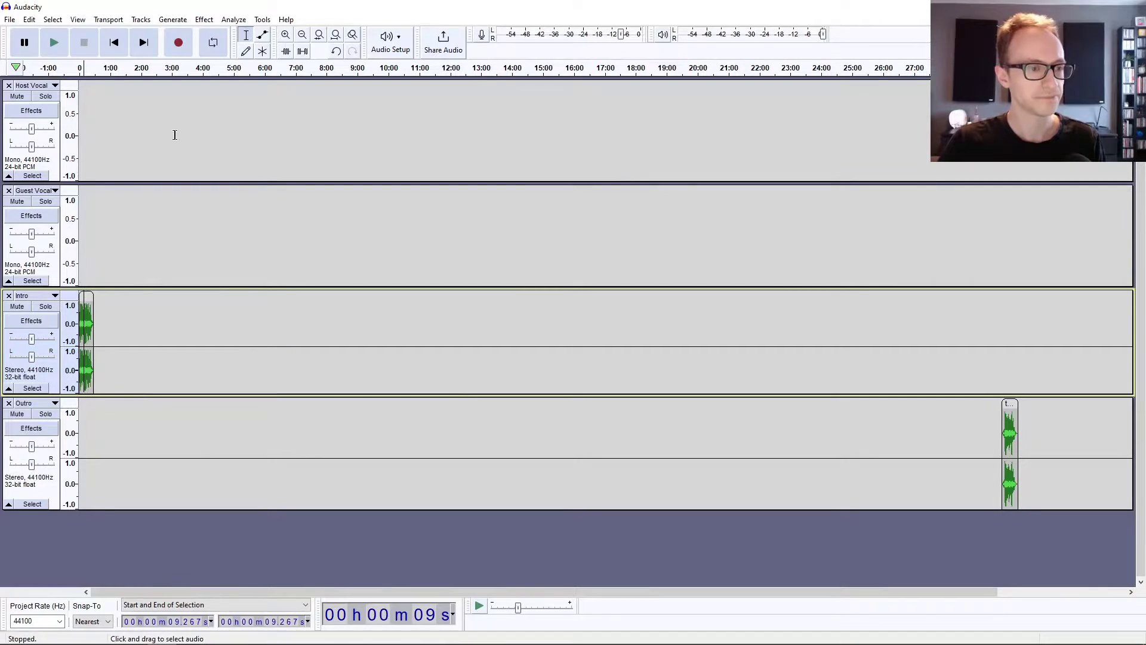
left_click(141, 117)
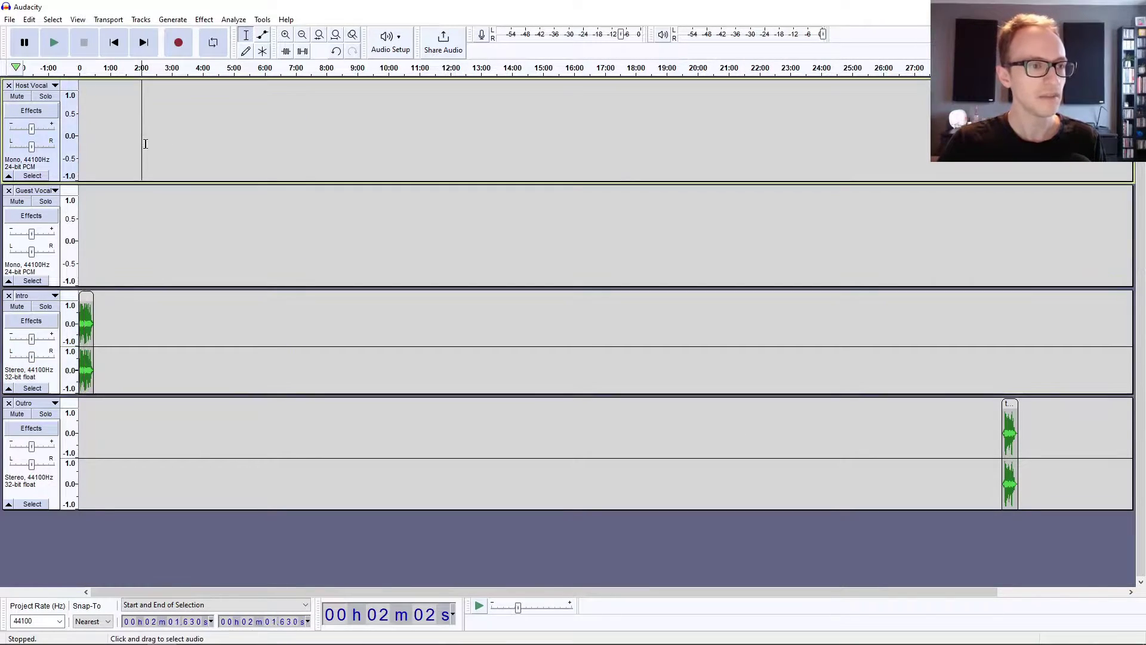
Turn on sync-lock for all tracks, test-delete about 3:32–6:13 in Host Vocal, then undo
left_click(132, 20)
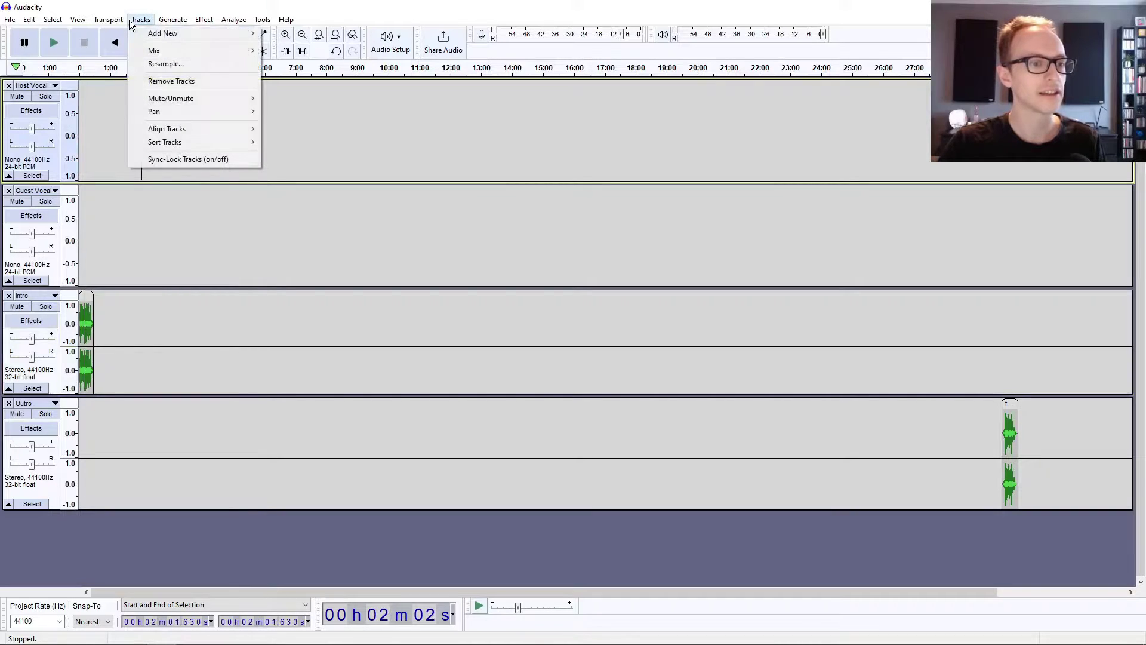
left_click(188, 159)
left_click_drag(128, 116, 212, 113)
left_click(230, 117)
left_click(245, 122)
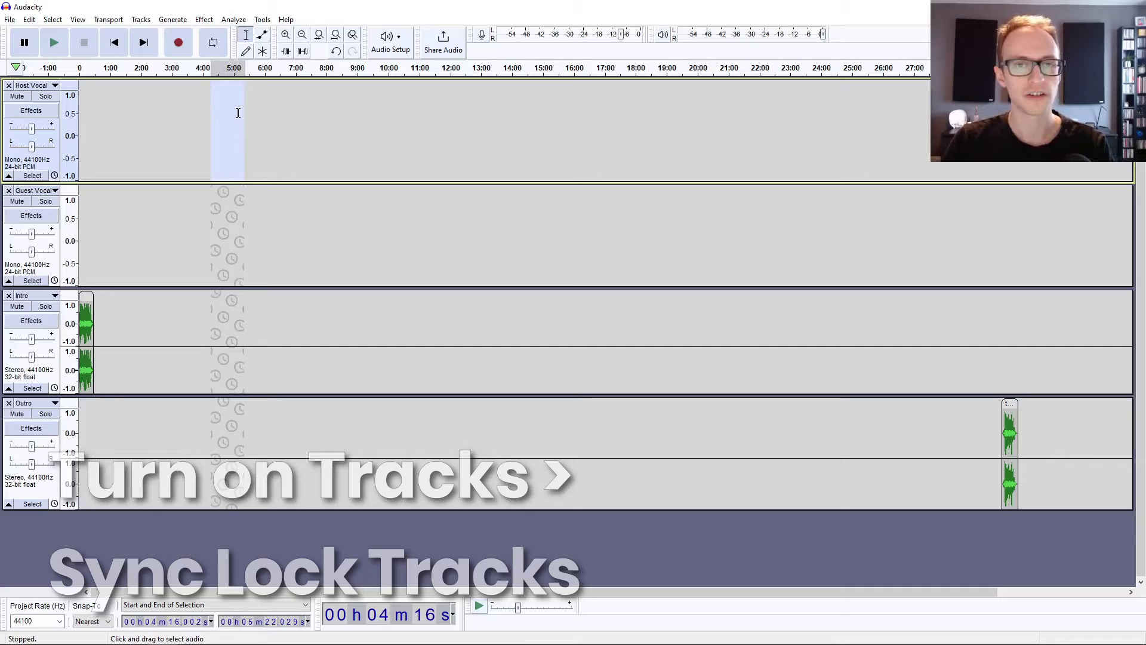
left_click(222, 114)
left_click_drag(189, 113, 270, 119)
key("Delete")
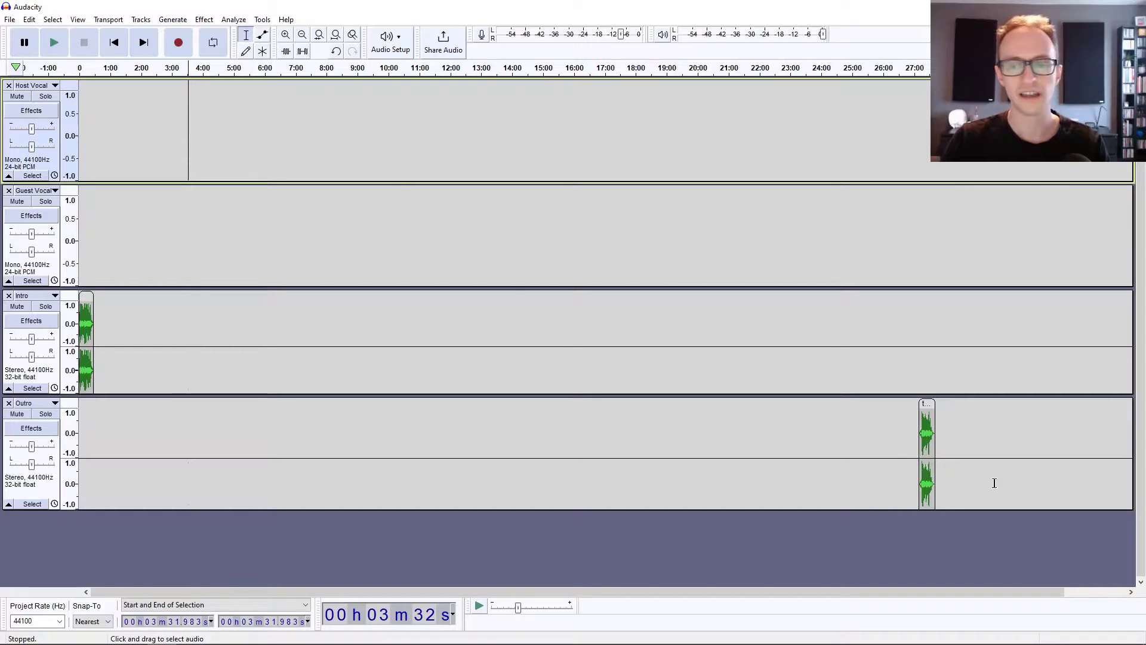
key("ctrl+z")
Place the edit cursor and brief selections in Host Vocal and Guest Vocal, ending near 2:17
left_click(226, 137)
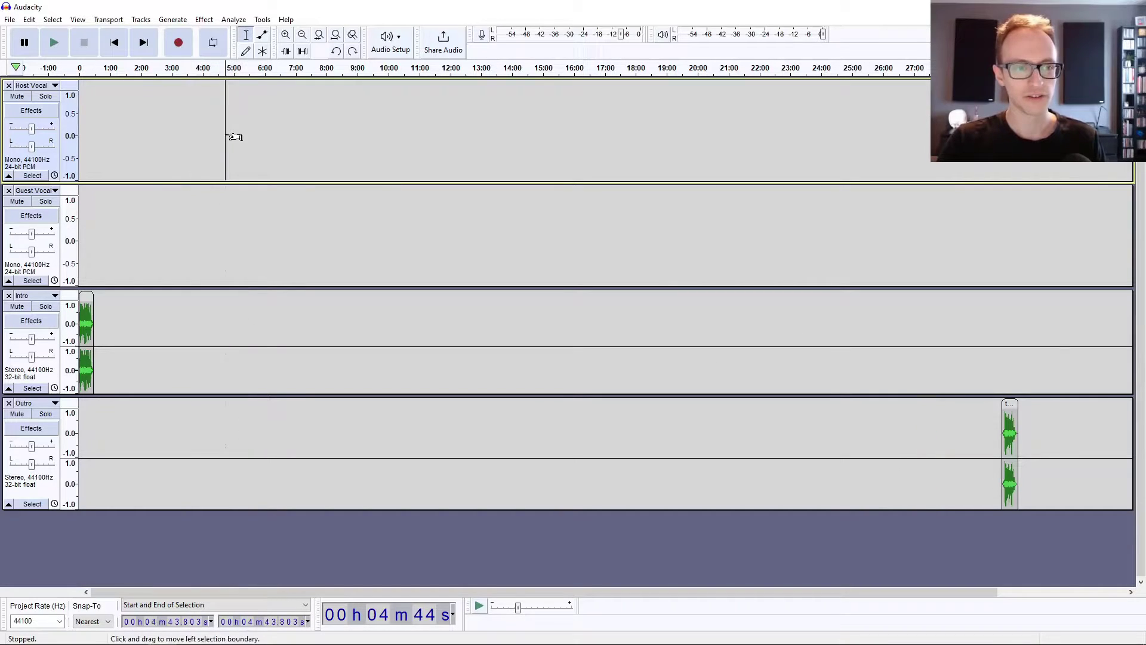
left_click(235, 126)
left_click(243, 197)
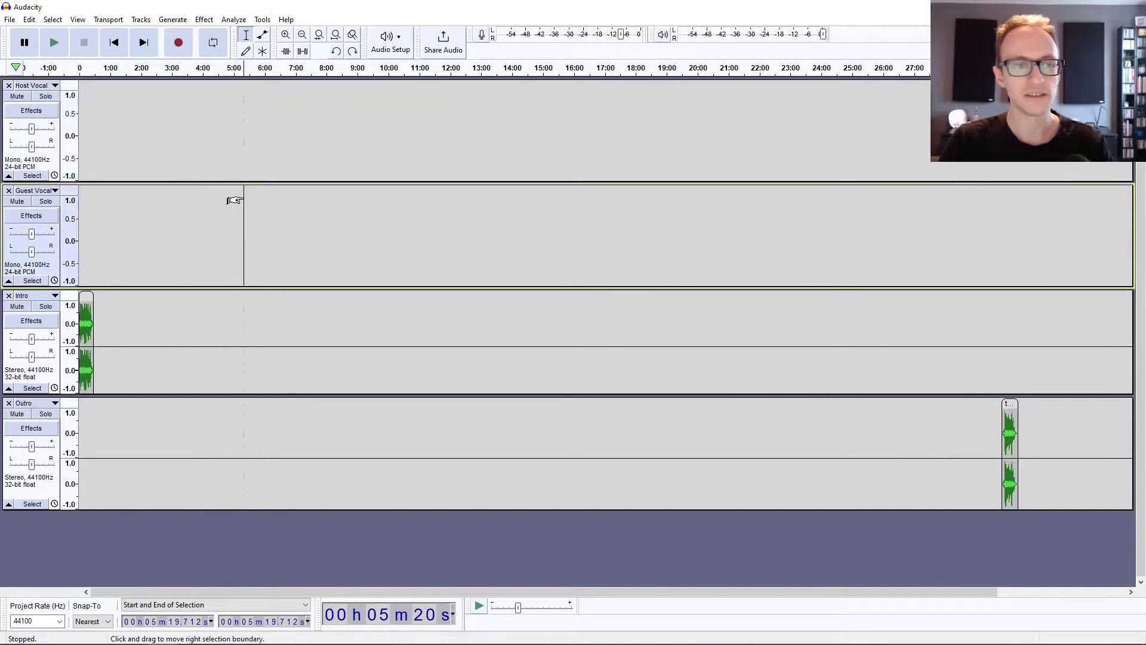
left_click(296, 204)
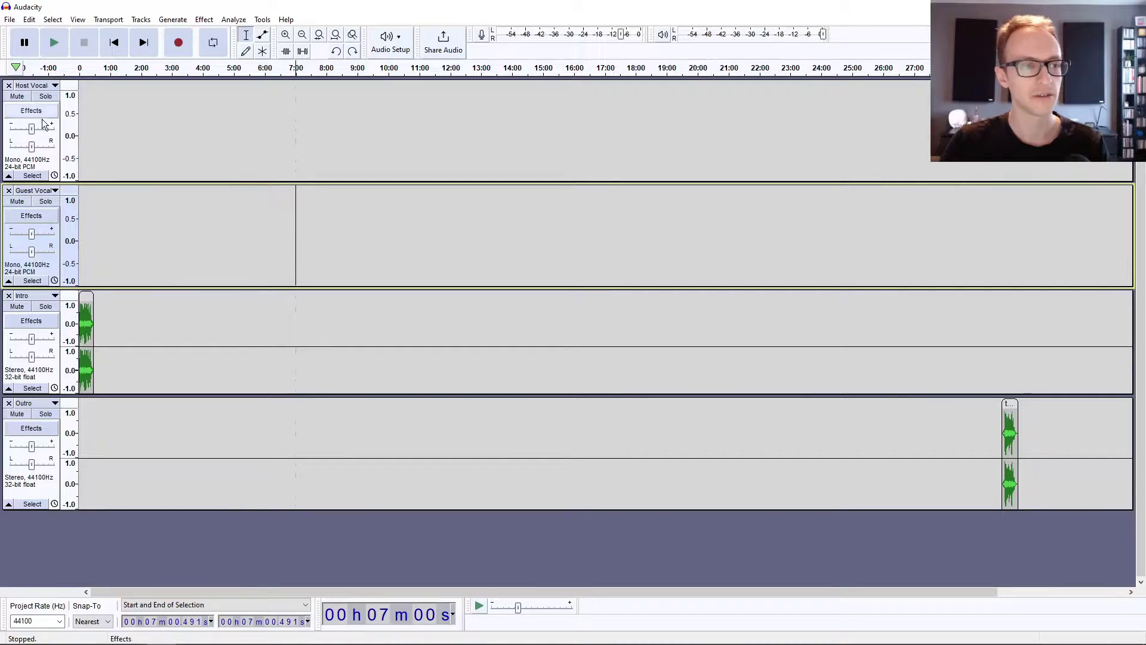
left_click_drag(222, 109, 233, 110)
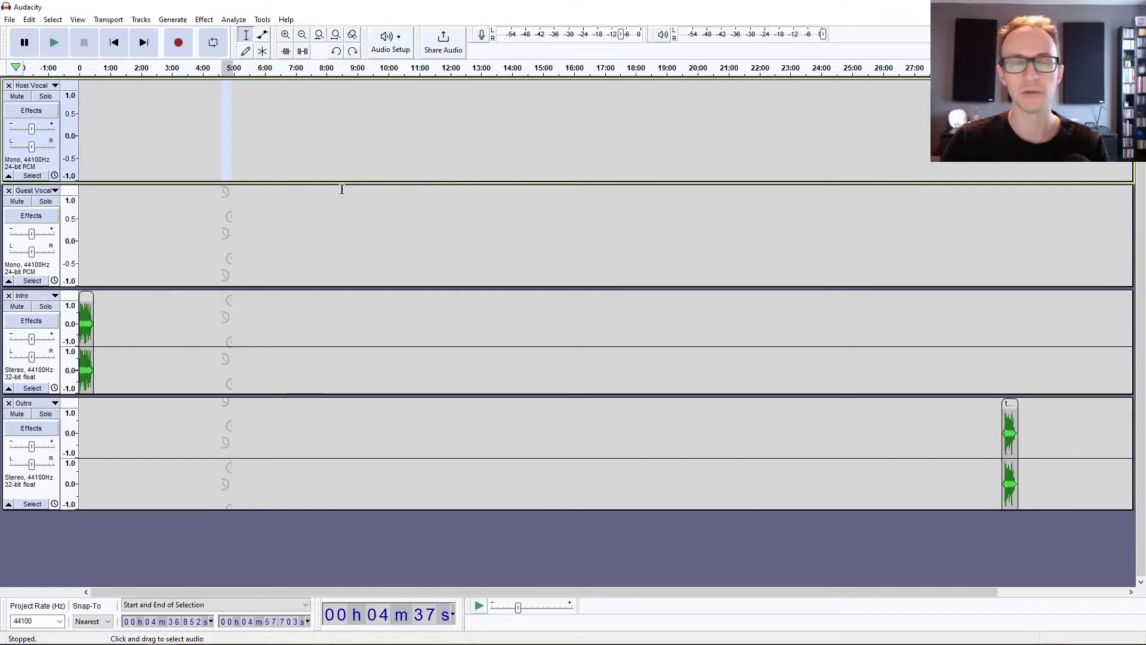
left_click(289, 156)
left_click(146, 159)
left_click(149, 204)
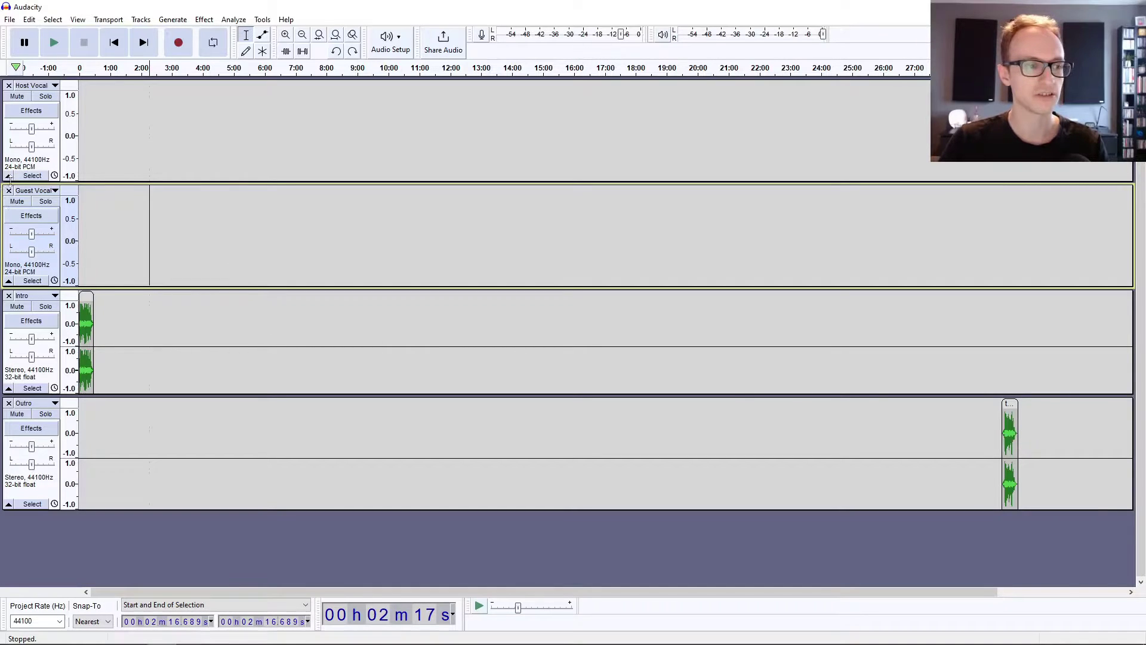
left_click(144, 203)
Open the Guest Vocal track's dropdown menu
left_click(55, 191)
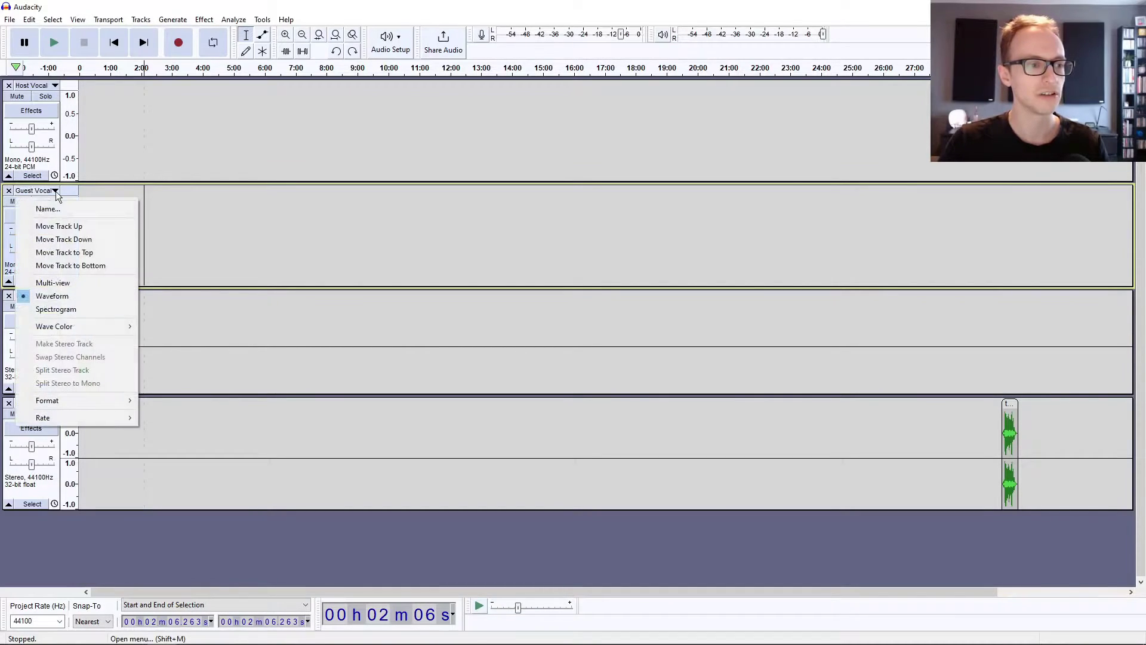
left_click(41, 191)
left_click(40, 191)
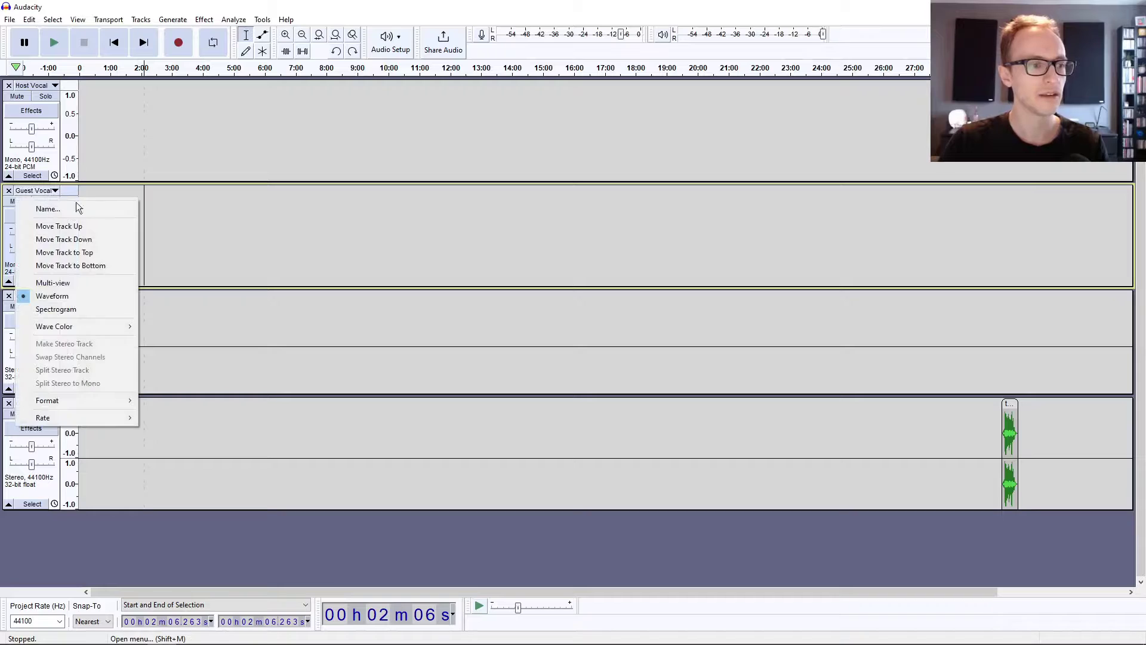
Add a label track and move Labels 1 up twice so it sits above Intro
left_click(139, 19)
mouse_move(191, 33)
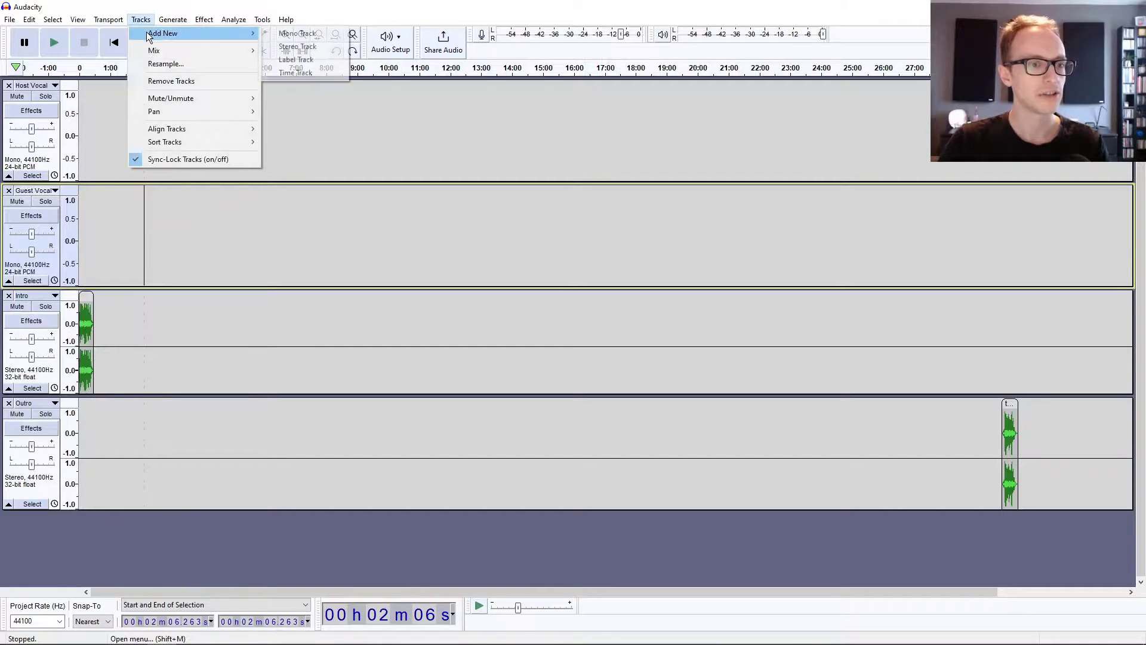
left_click(305, 62)
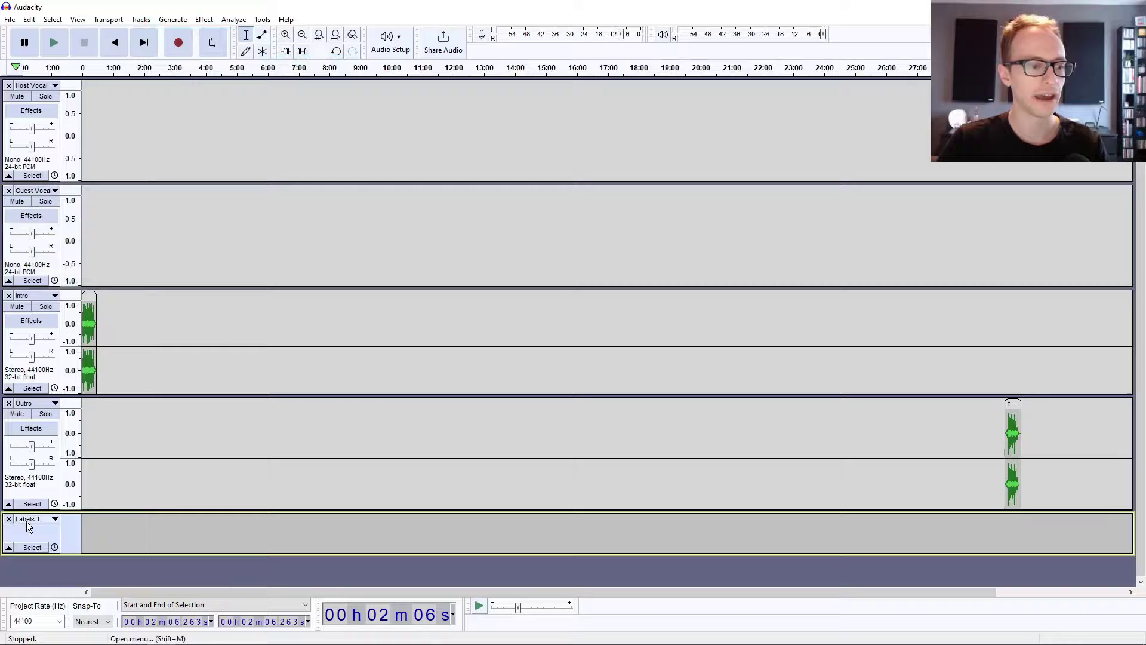
left_click(43, 285)
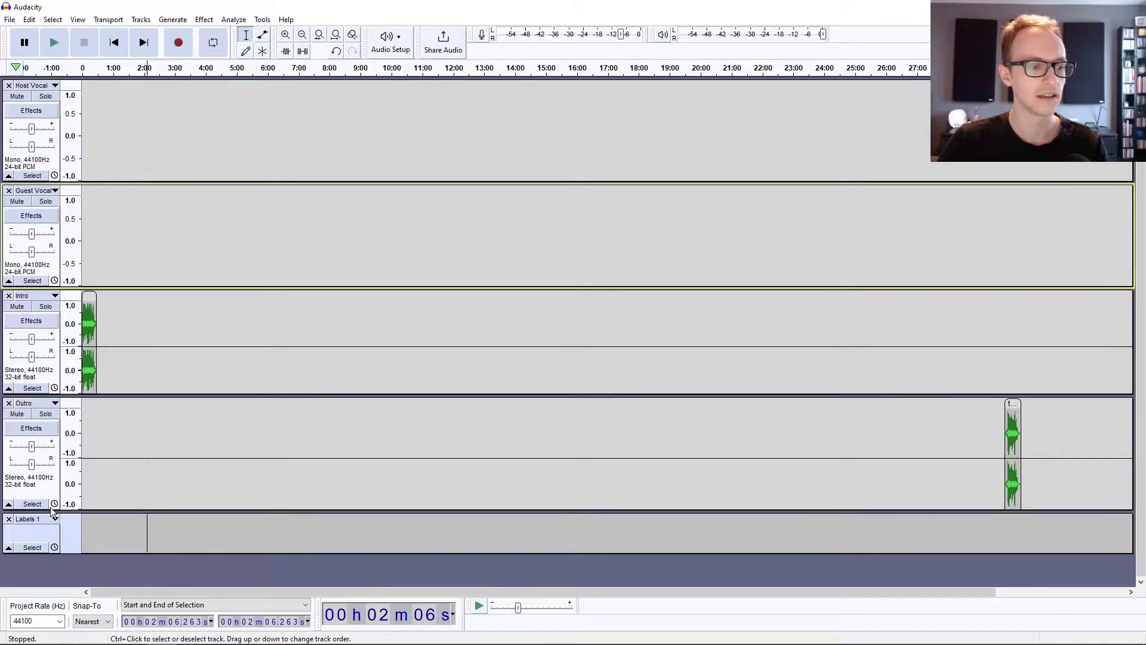
left_click(55, 519)
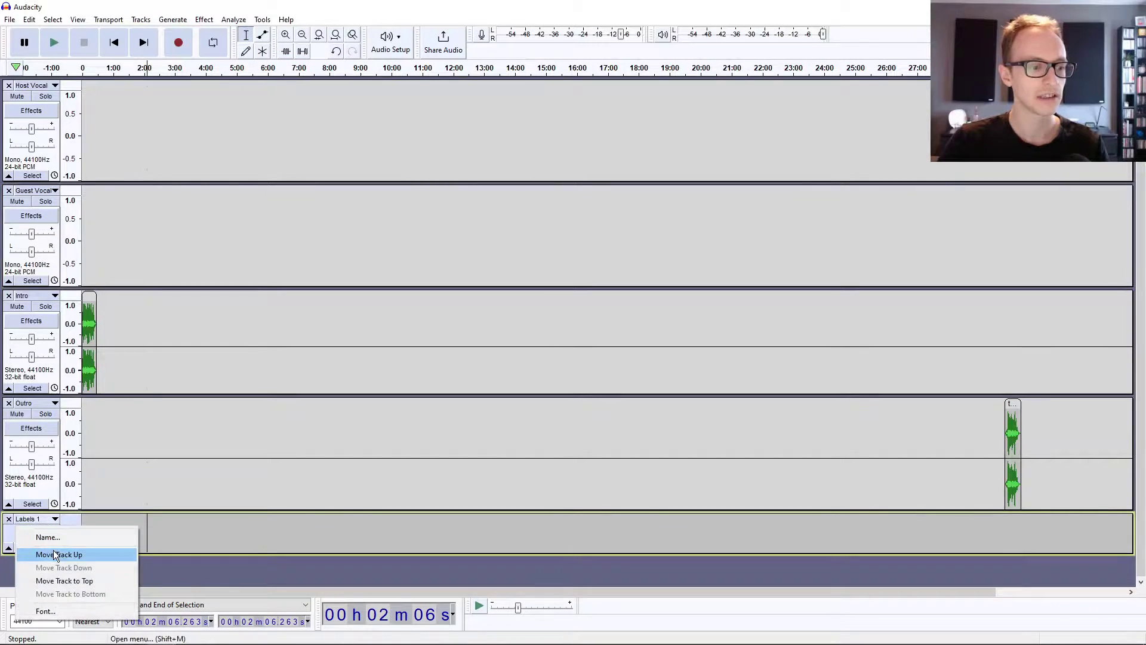
left_click(56, 554)
left_click(54, 402)
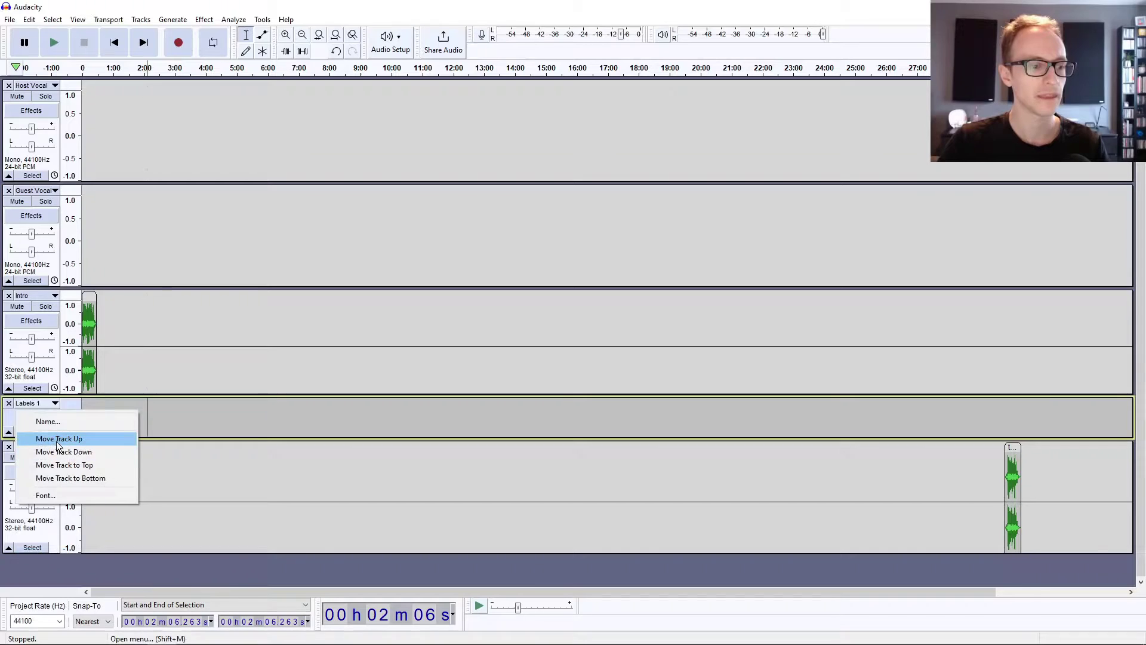
left_click(56, 439)
Select a time range to check the sync-locked groups, then clear it, leaving the cursor at 3:00
left_click(185, 303)
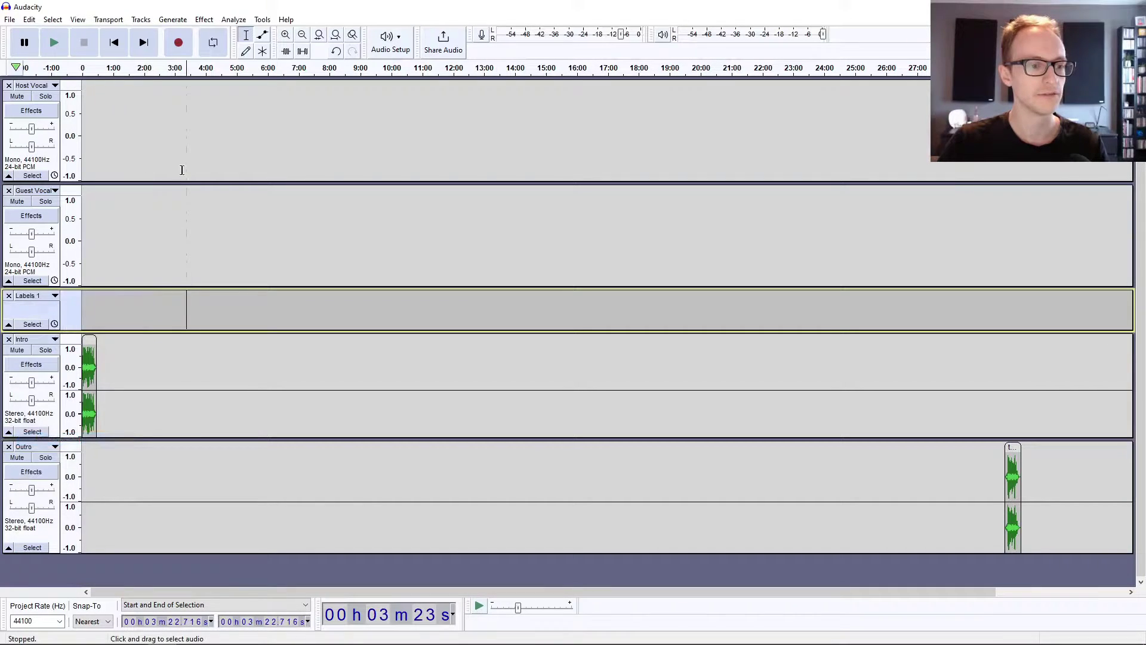
left_click(192, 372)
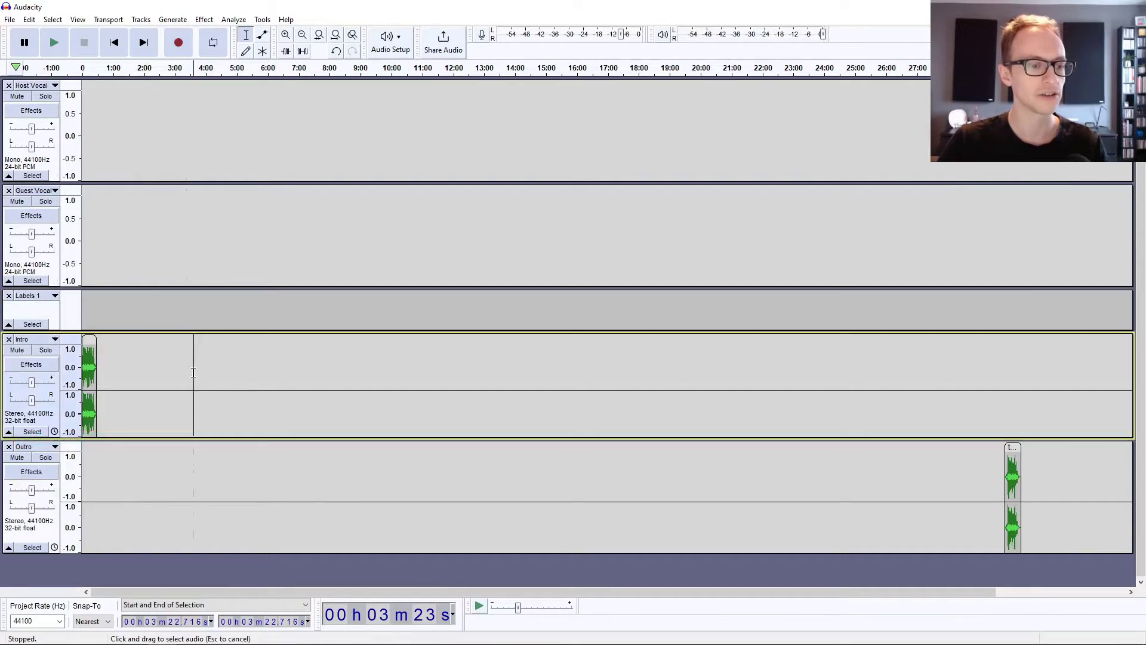
mouse_move(235, 133)
left_mouse_down()
mouse_move(381, 128)
mouse_move(384, 150)
mouse_move(448, 154)
mouse_move(428, 155)
left_mouse_up()
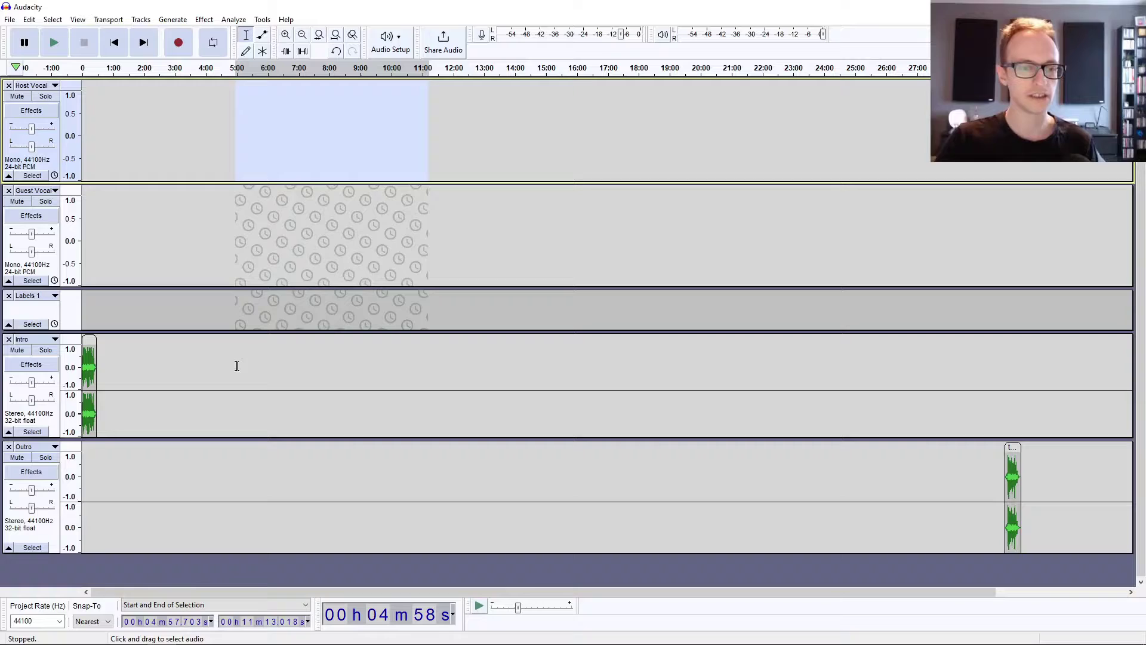
left_click(288, 131)
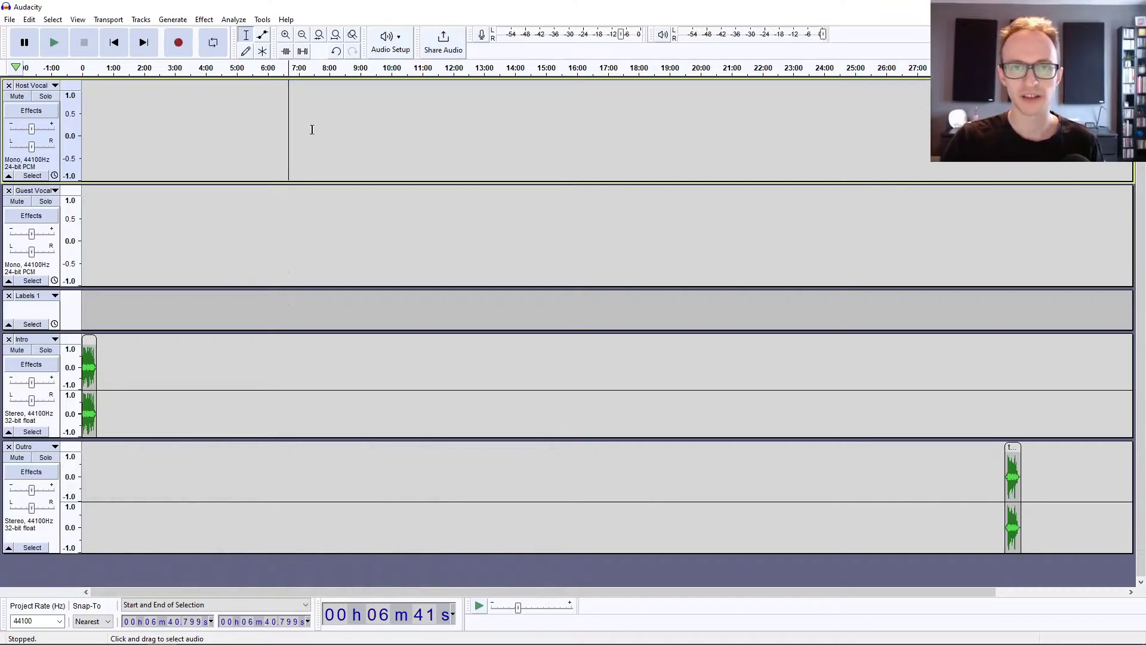
left_click(175, 113)
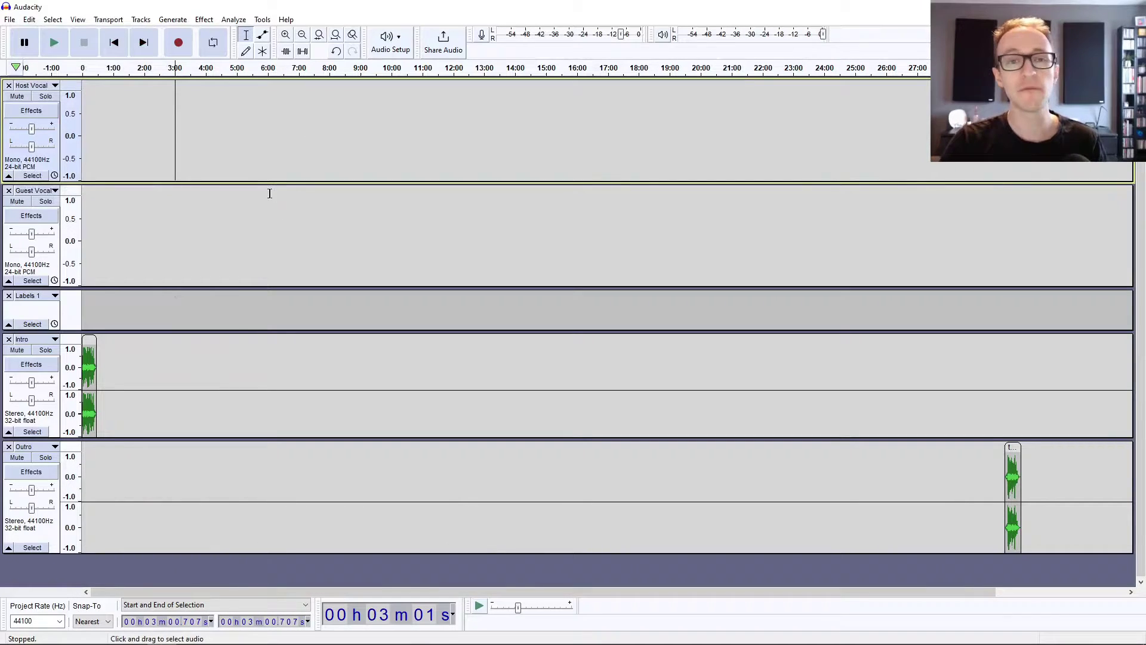
Enable 'Editing a clip can move other clips' under Tracks Behaviors and confirm with OK
left_click(29, 20)
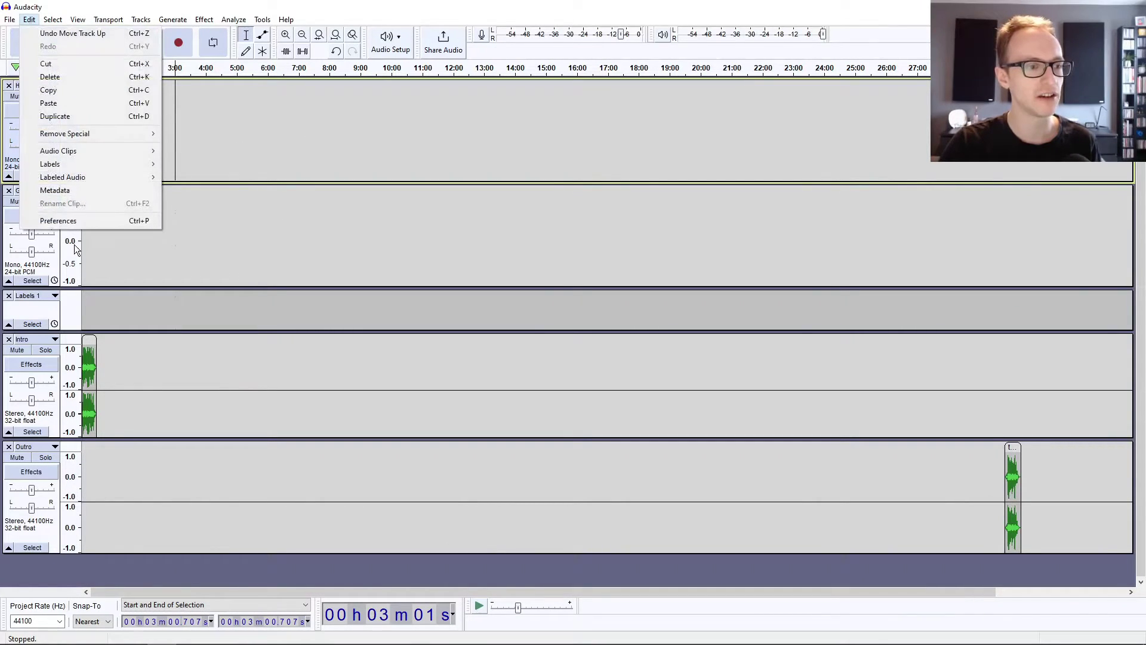
left_click(70, 226)
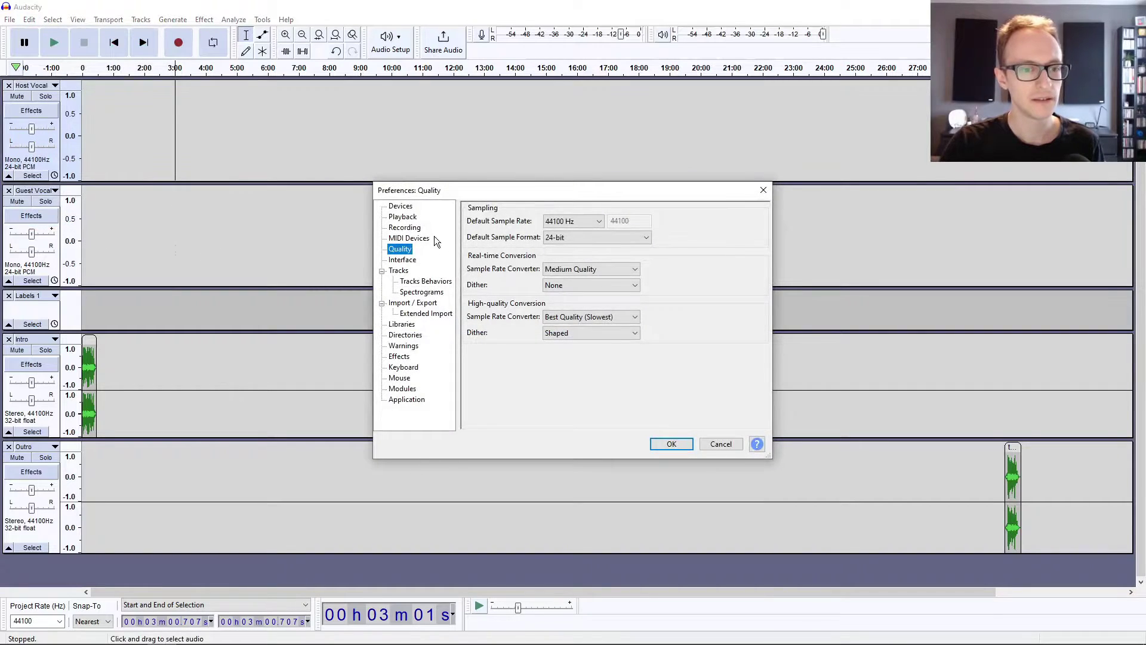
left_click(406, 217)
left_click(412, 282)
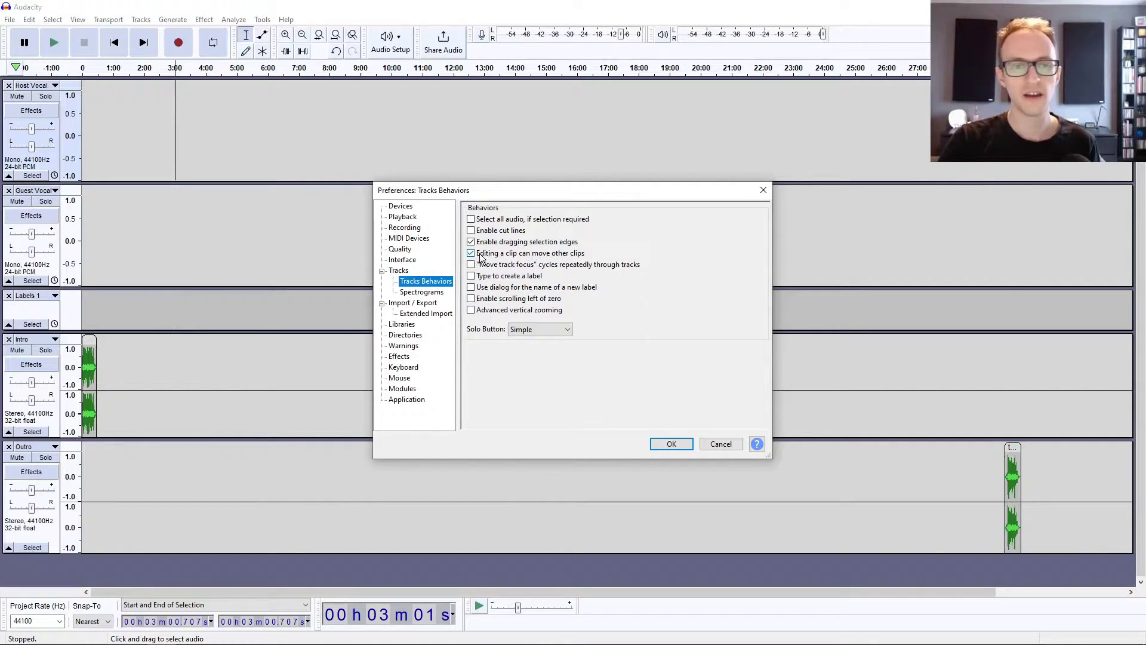
left_click(671, 444)
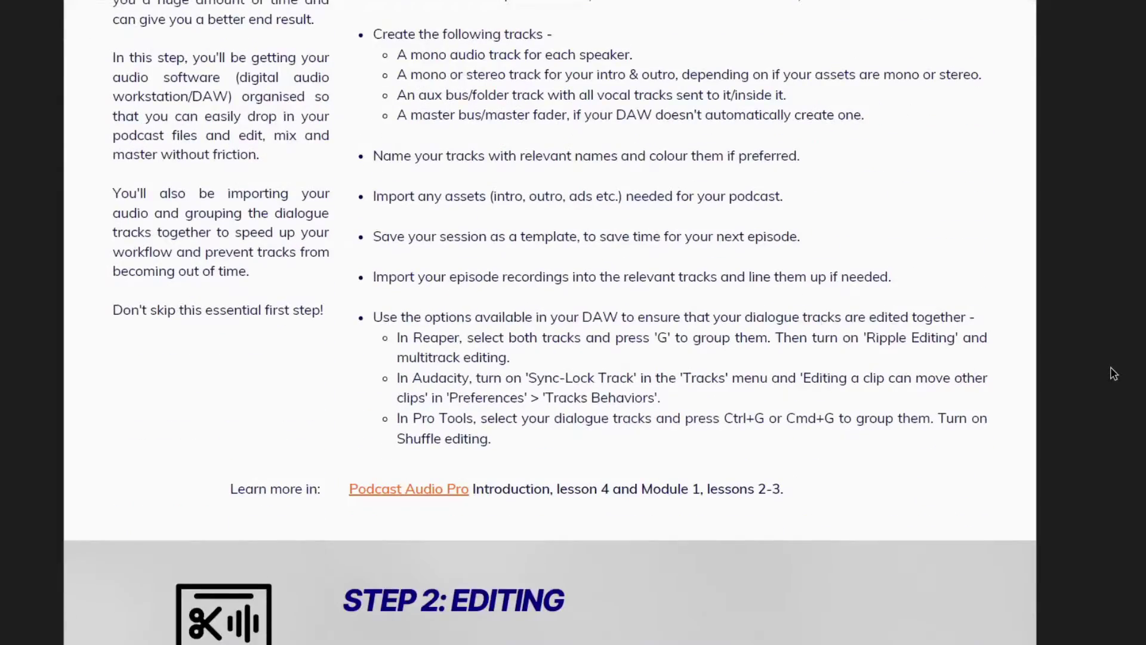
Scroll the cheat sheet past Step 1's track-grouping tips to Step 2: Editing
scroll(1112, 375, "down", 3)
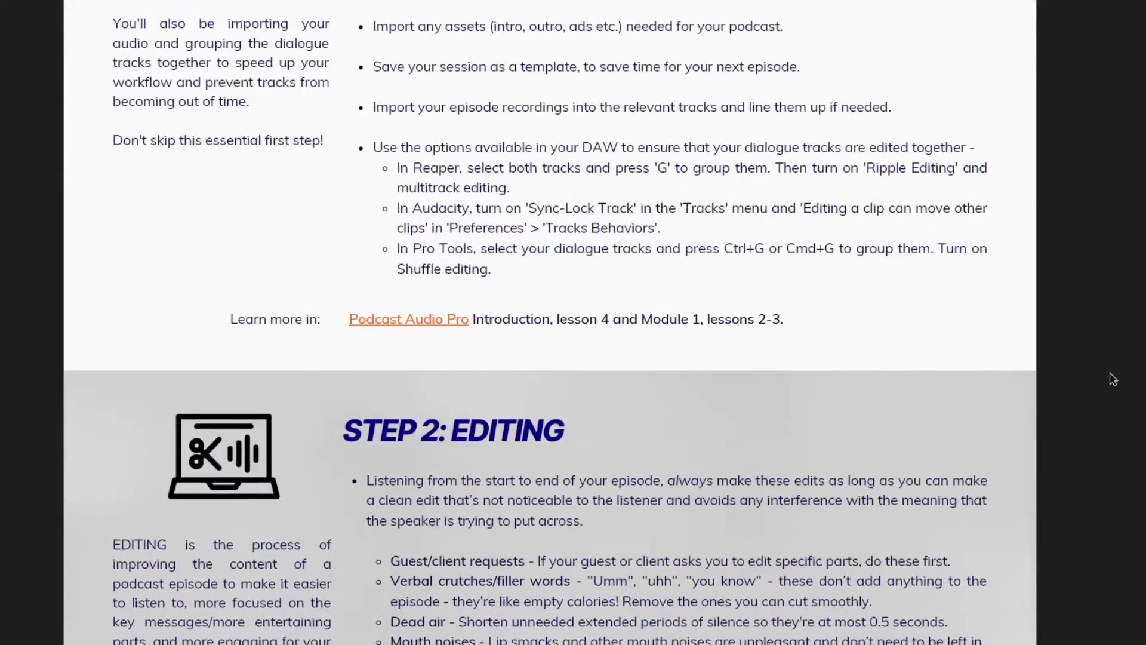
scroll(1113, 379, "down", 2)
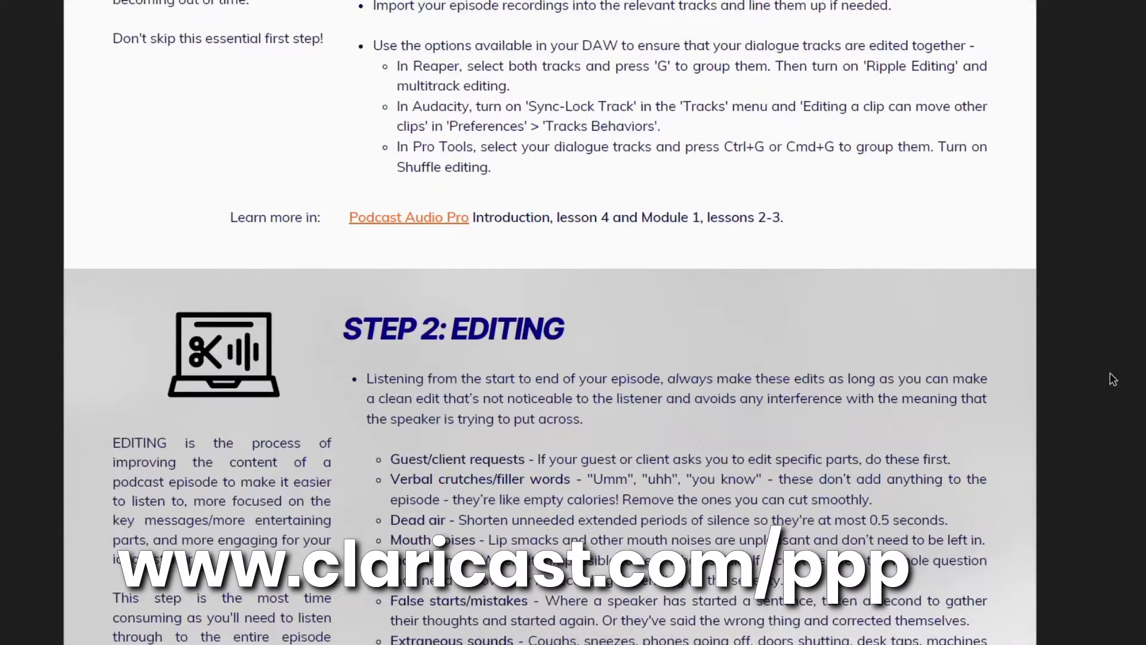
scroll(1113, 380, "down", 3)
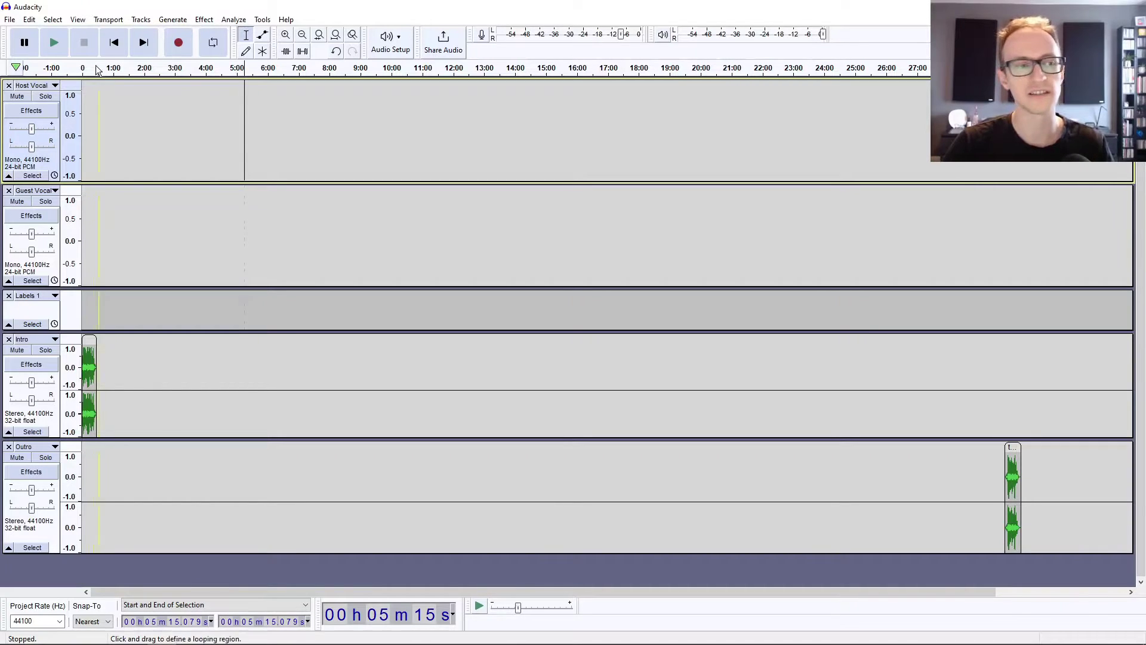
left_click(34, 110)
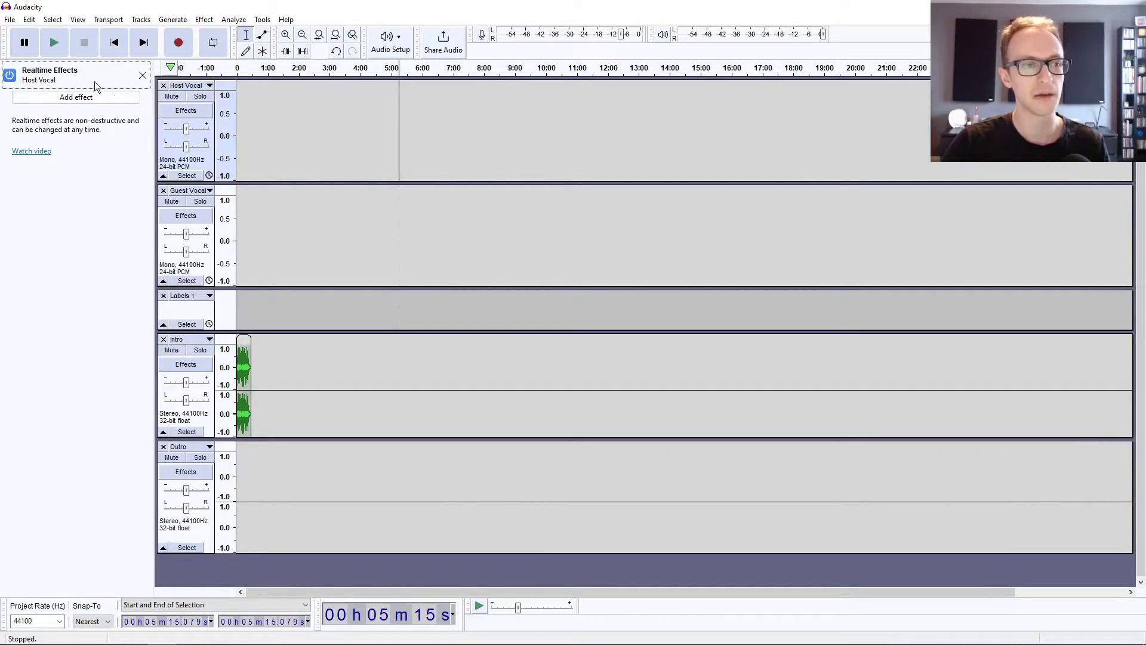
left_click(142, 76)
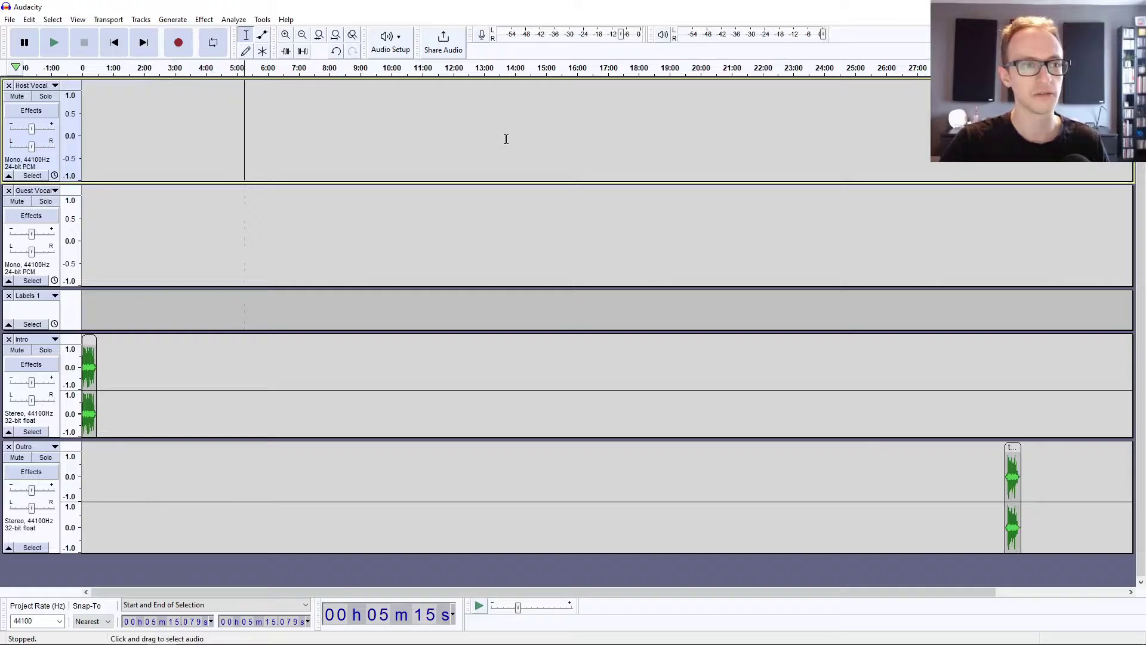
left_click(279, 108)
left_click(150, 114)
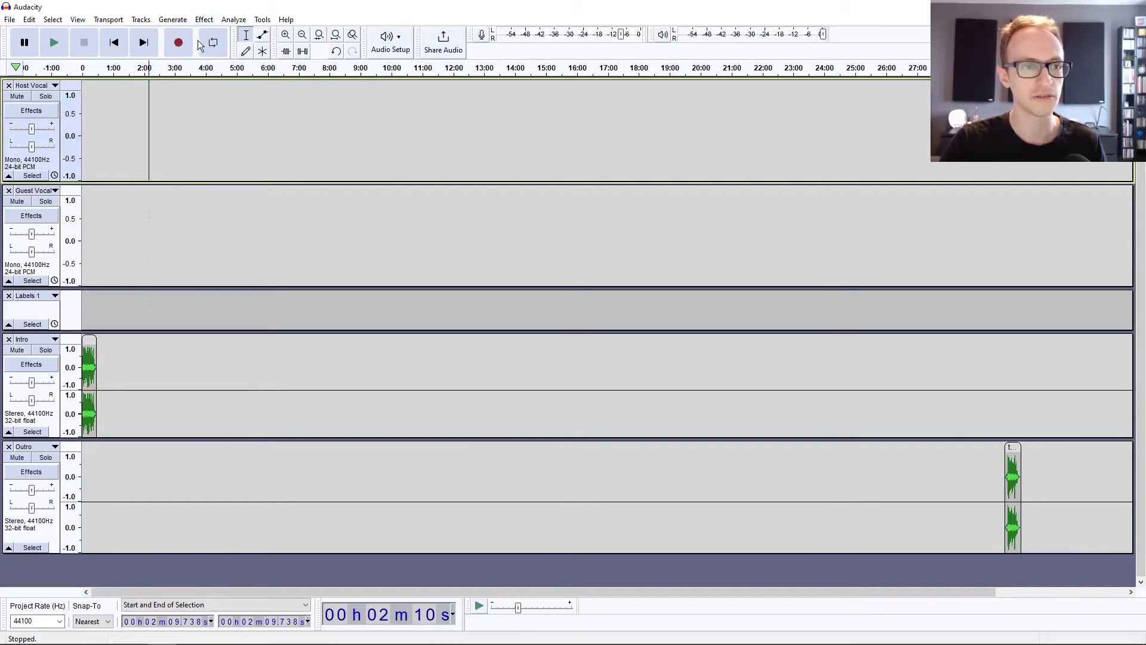
Select 2:36–2:53 of the Host Vocal track and open the Filter Curve EQ effect
left_click_drag(162, 103, 172, 111)
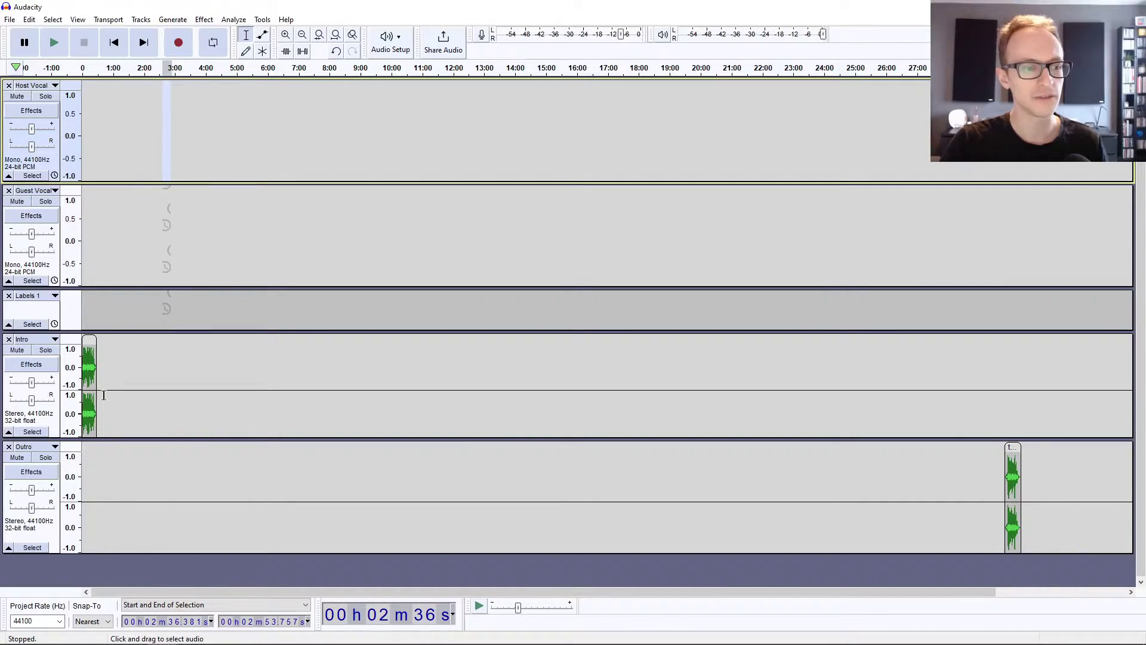
left_click(198, 22)
mouse_move(220, 88)
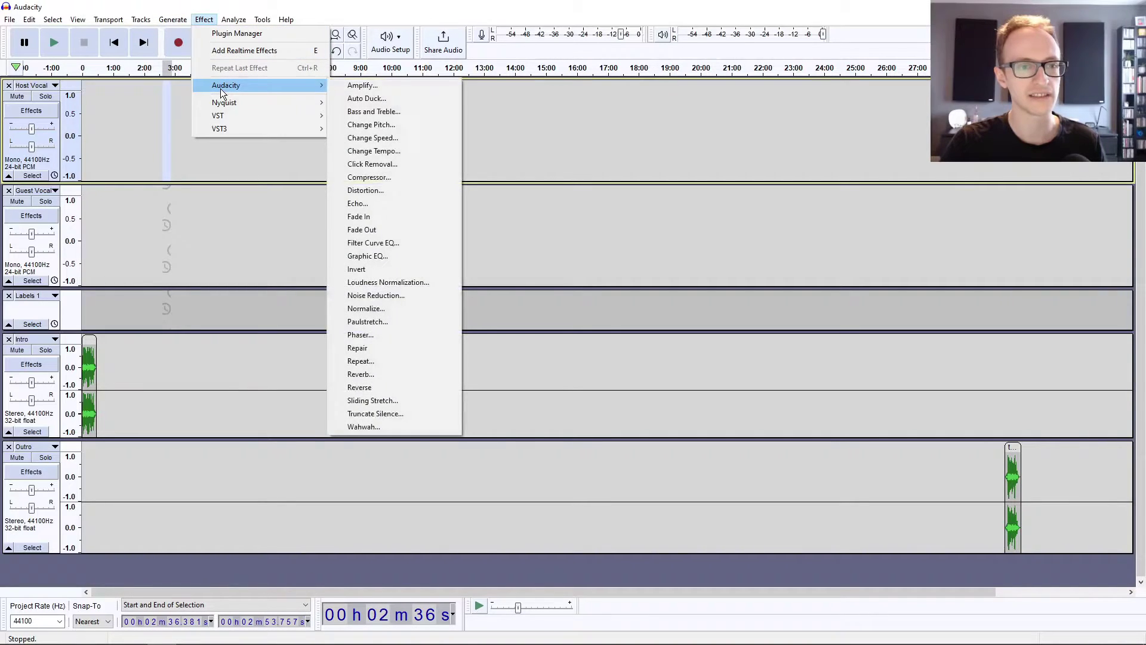
left_click(397, 245)
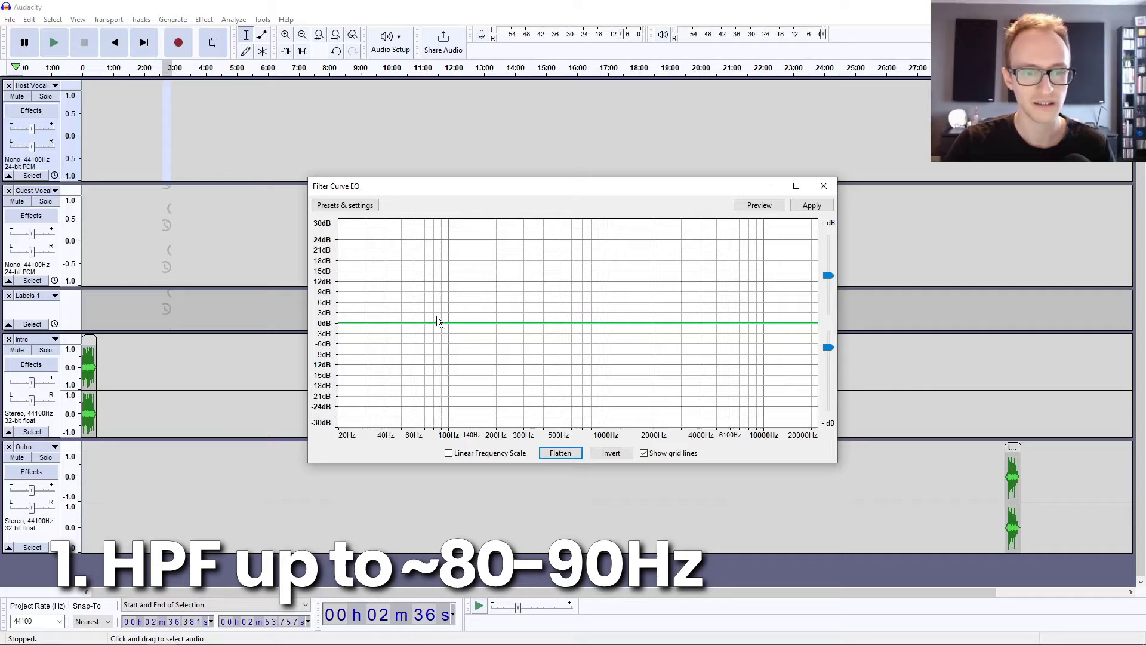
Shape the EQ curve into a steep high-pass slope cutting below roughly 80 Hz
left_click_drag(433, 326, 434, 324)
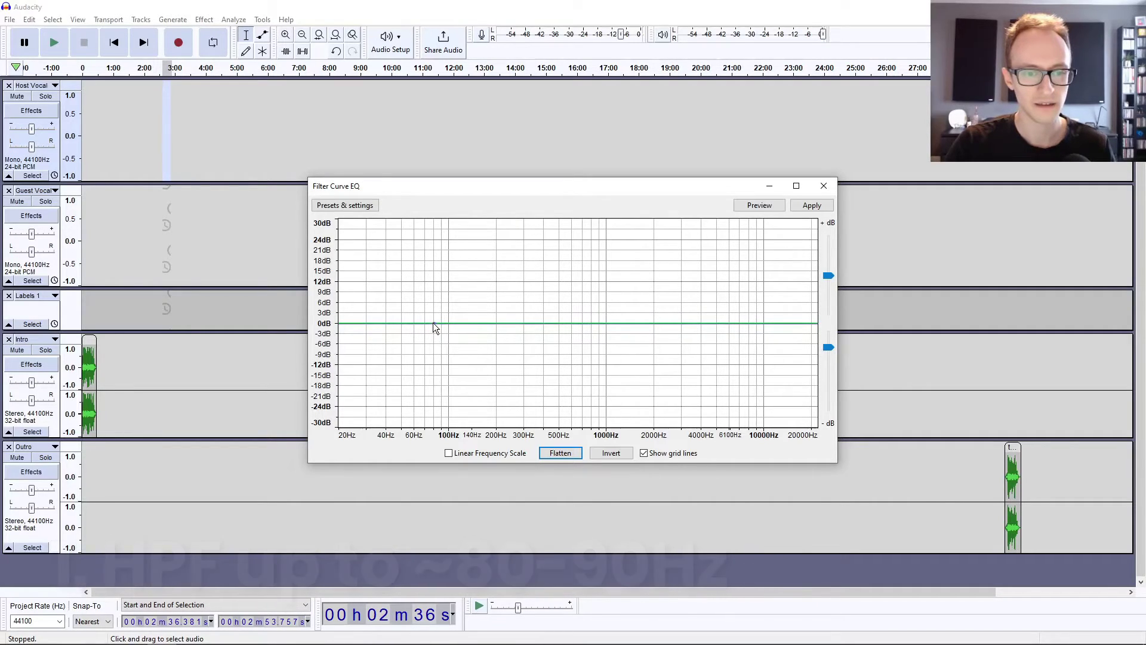
mouse_move(421, 410)
left_mouse_down()
mouse_move(409, 420)
mouse_move(419, 429)
left_mouse_up()
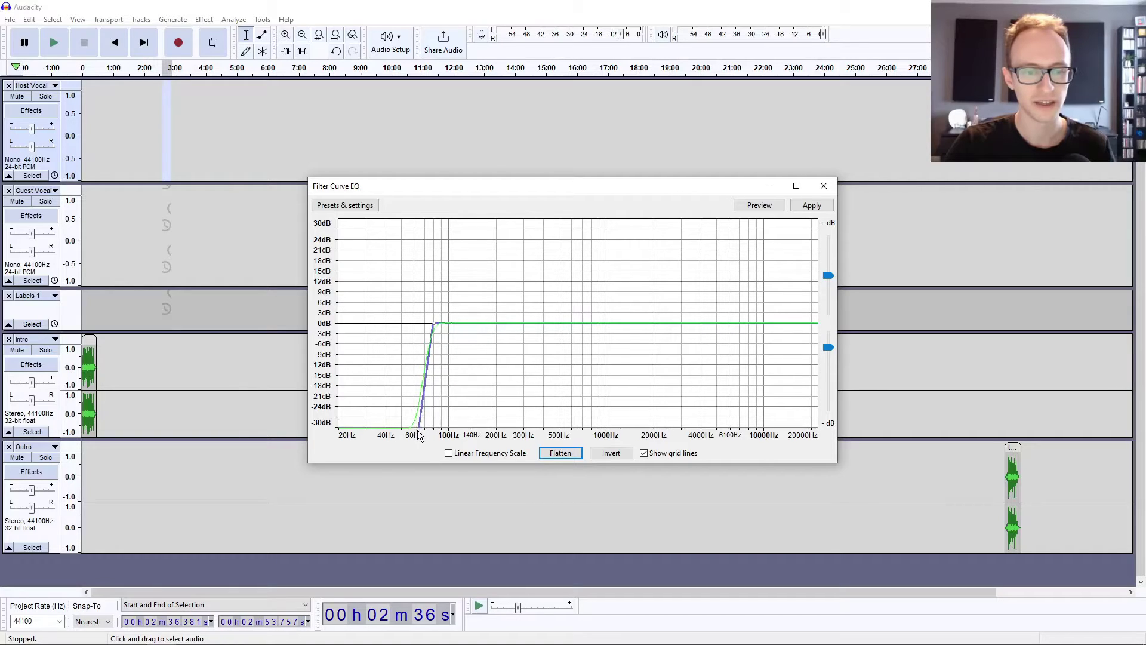
left_click_drag(420, 434, 416, 428)
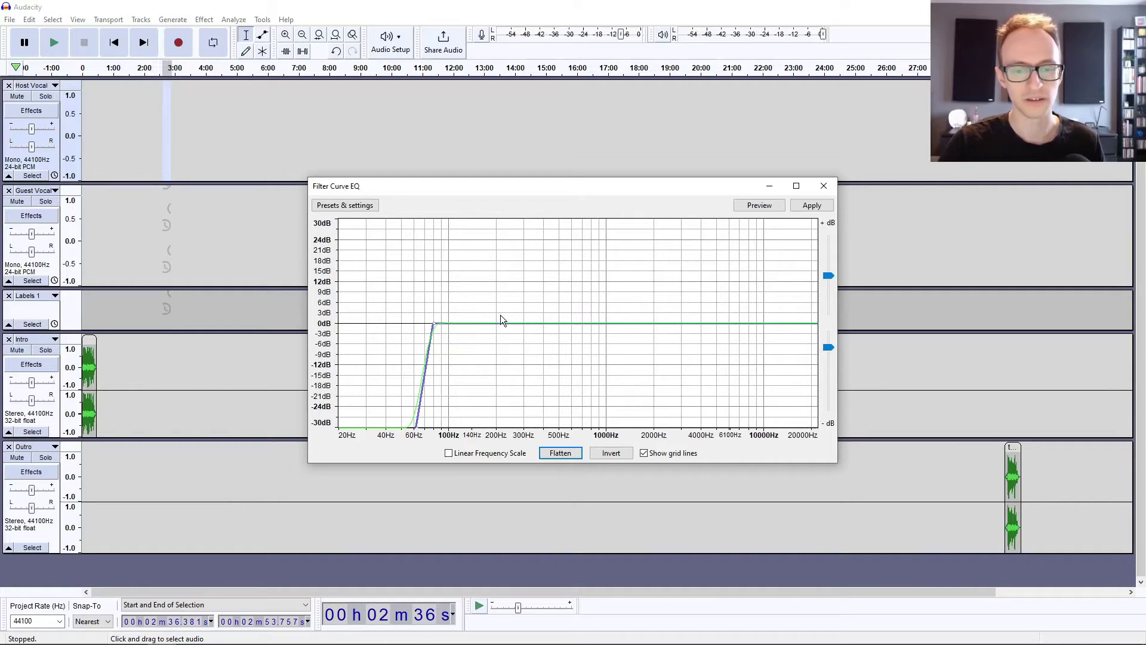
Add EQ points near 100 and 140 Hz for a small +3 dB boost, flat at 0 dB above
left_click(446, 323)
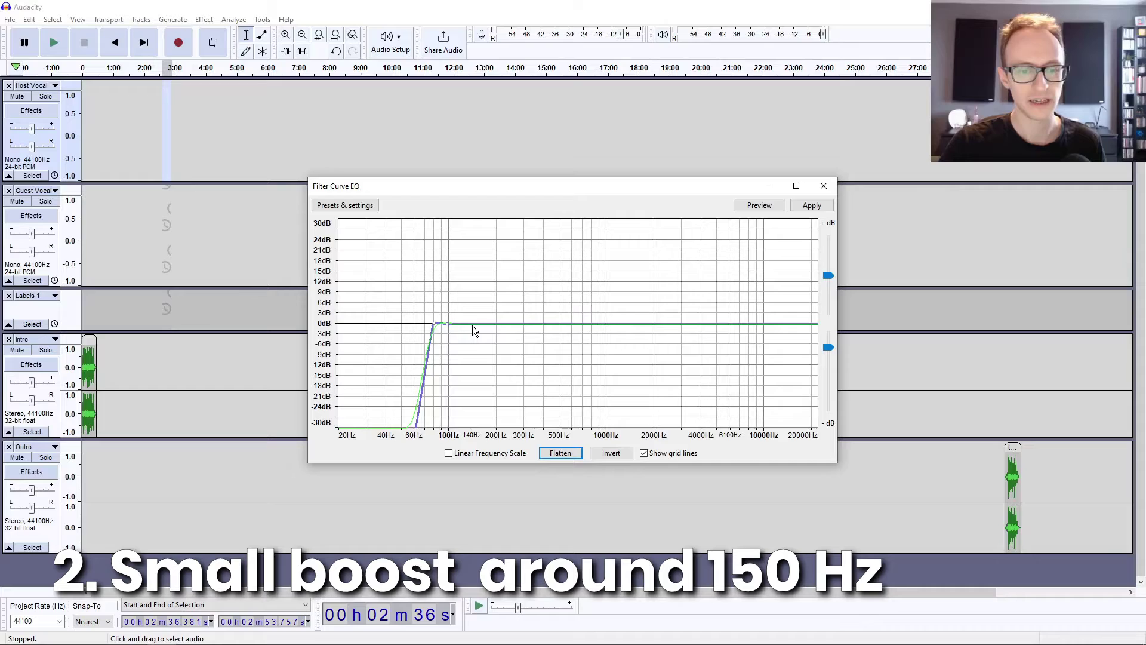
left_click(472, 325)
left_click_drag(474, 325, 471, 324)
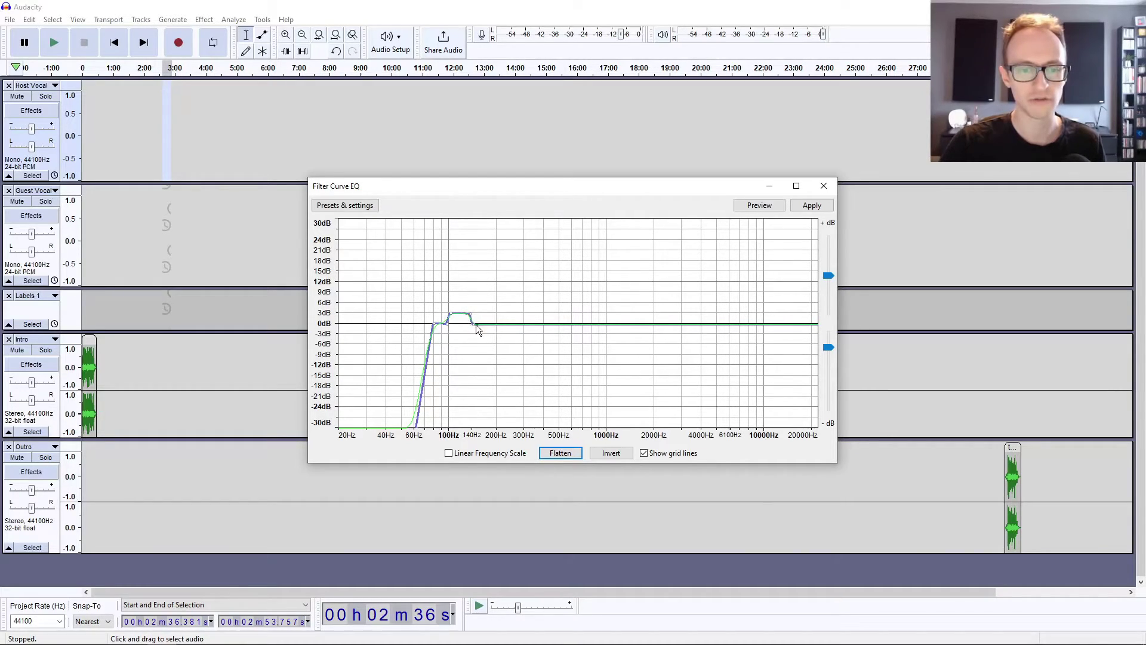
mouse_move(476, 325)
left_mouse_down()
mouse_move(473, 376)
mouse_move(472, 339)
left_mouse_up()
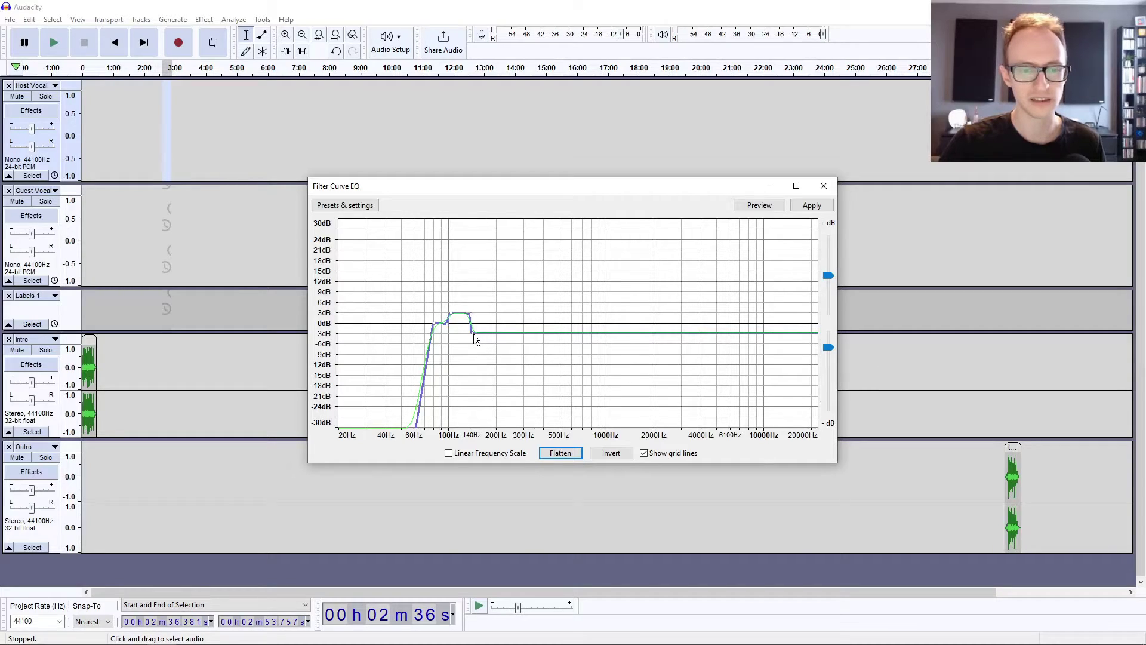
left_click_drag(474, 334, 470, 323)
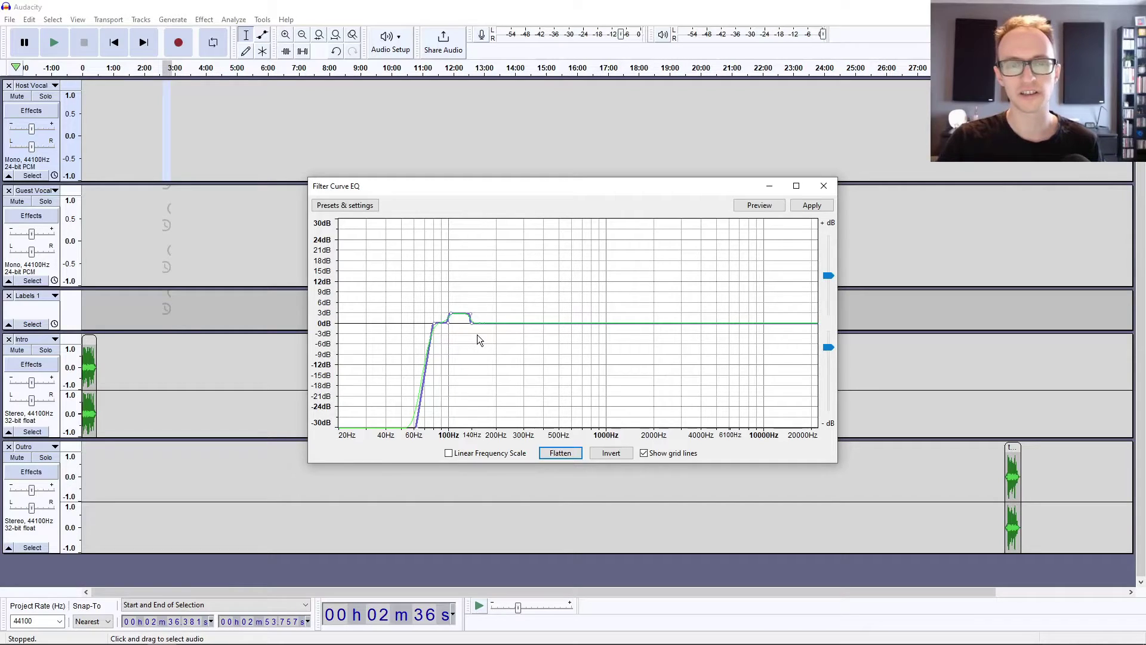
left_click(508, 324)
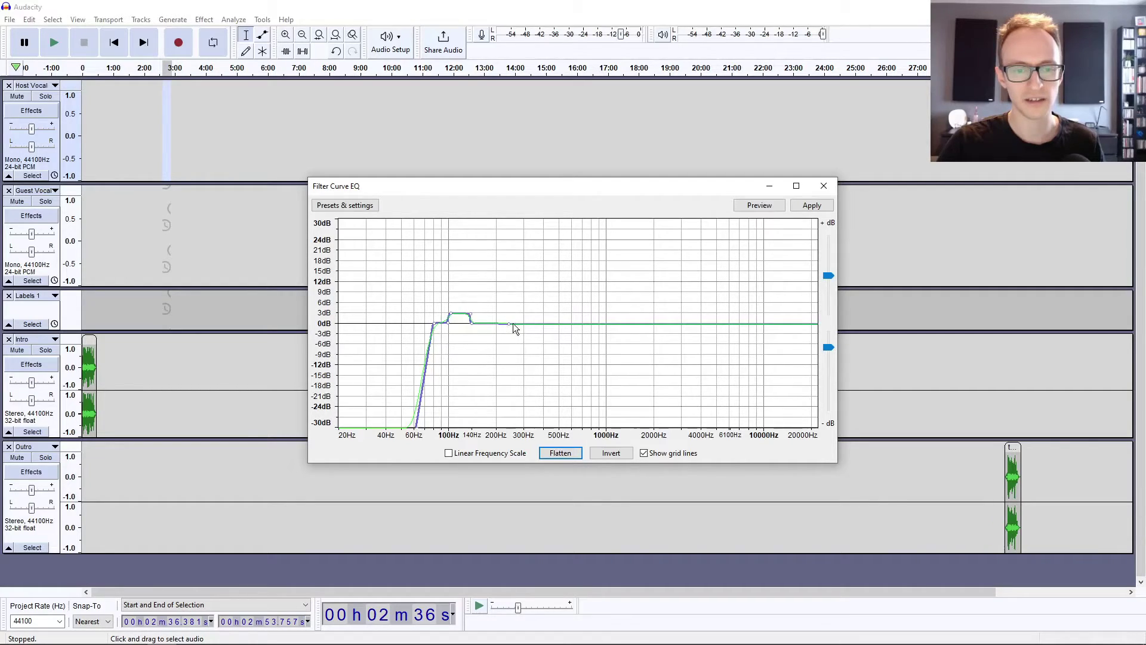
Add a point near 500 Hz and shape a -6 dB dip around 400–500 Hz
left_click(561, 324)
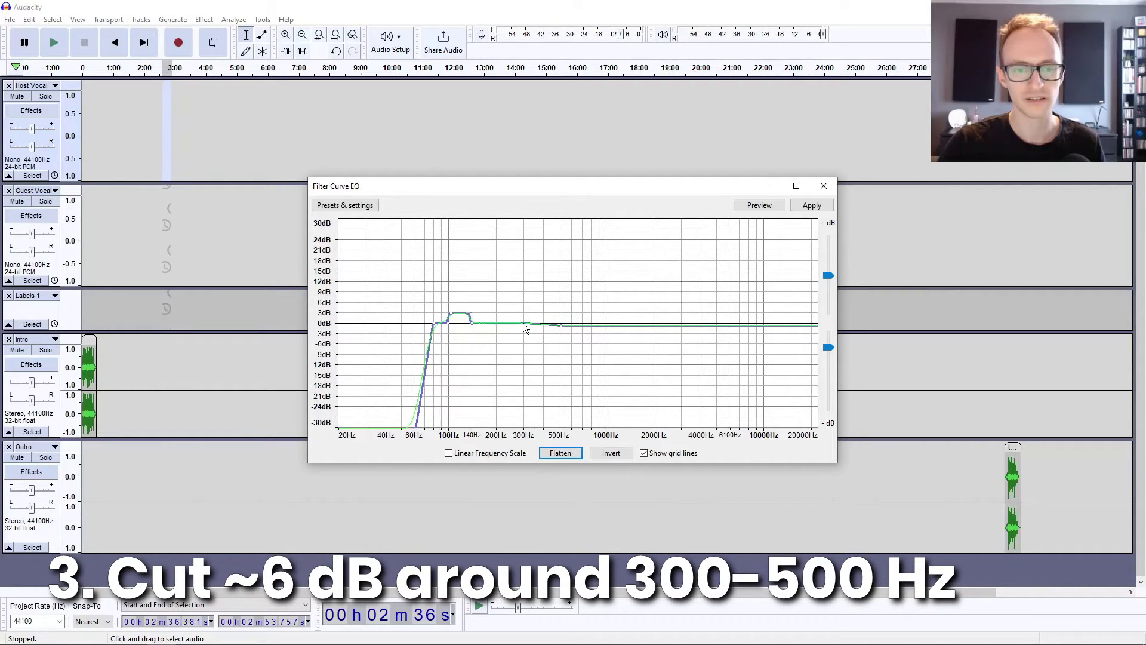
left_click_drag(560, 325, 565, 322)
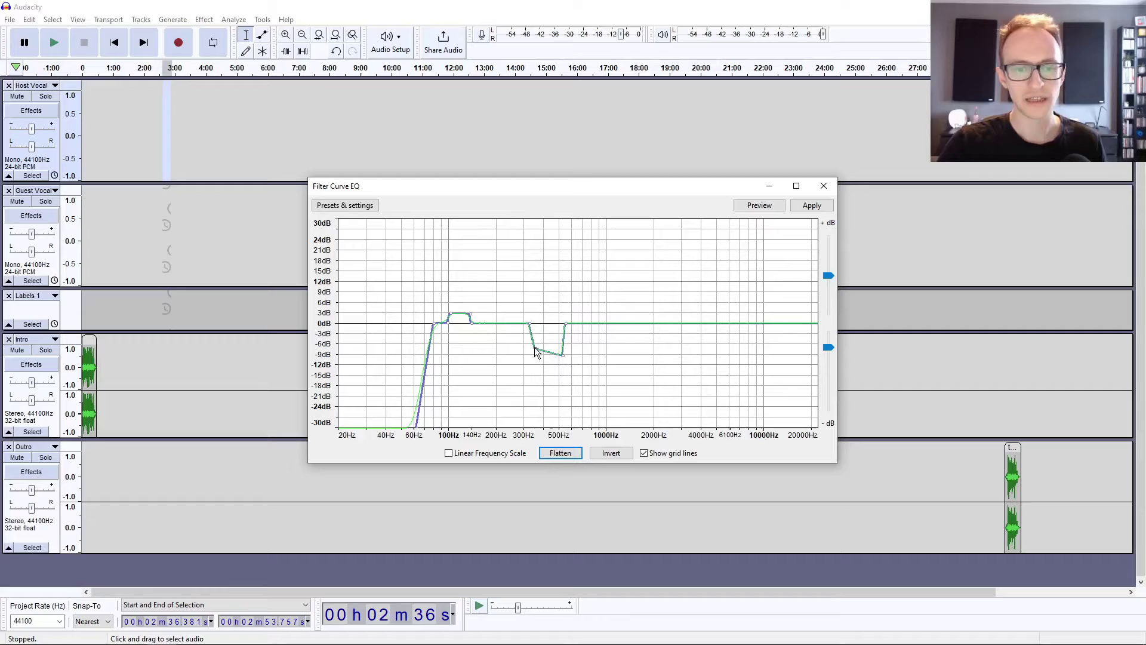
left_click_drag(535, 349, 535, 344)
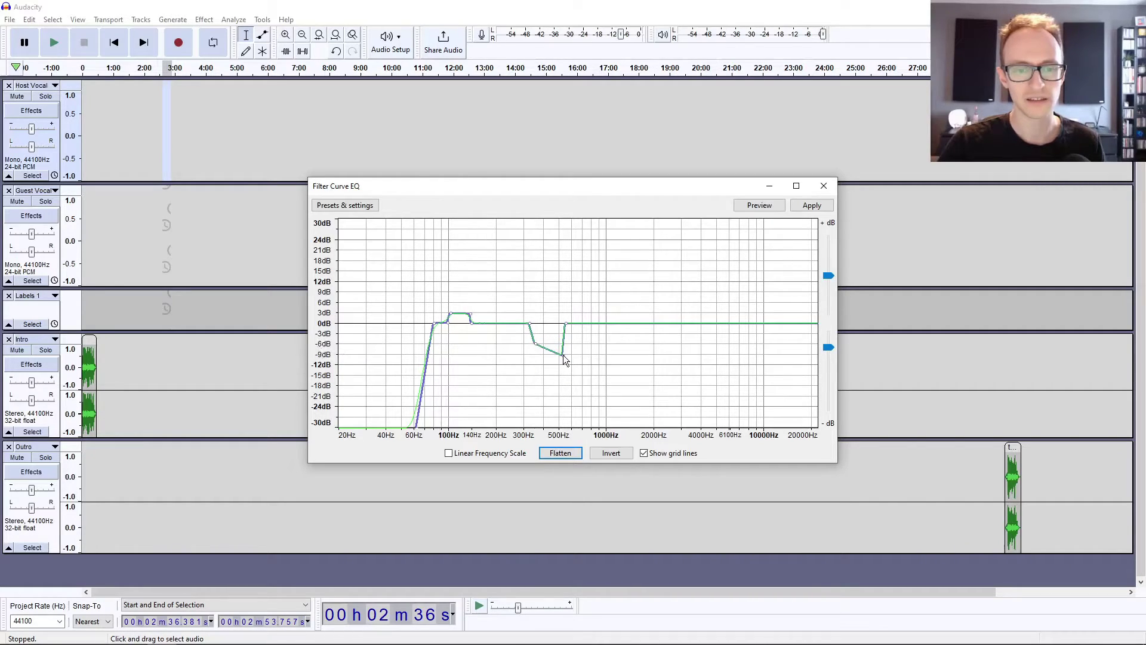
left_click_drag(563, 356, 560, 346)
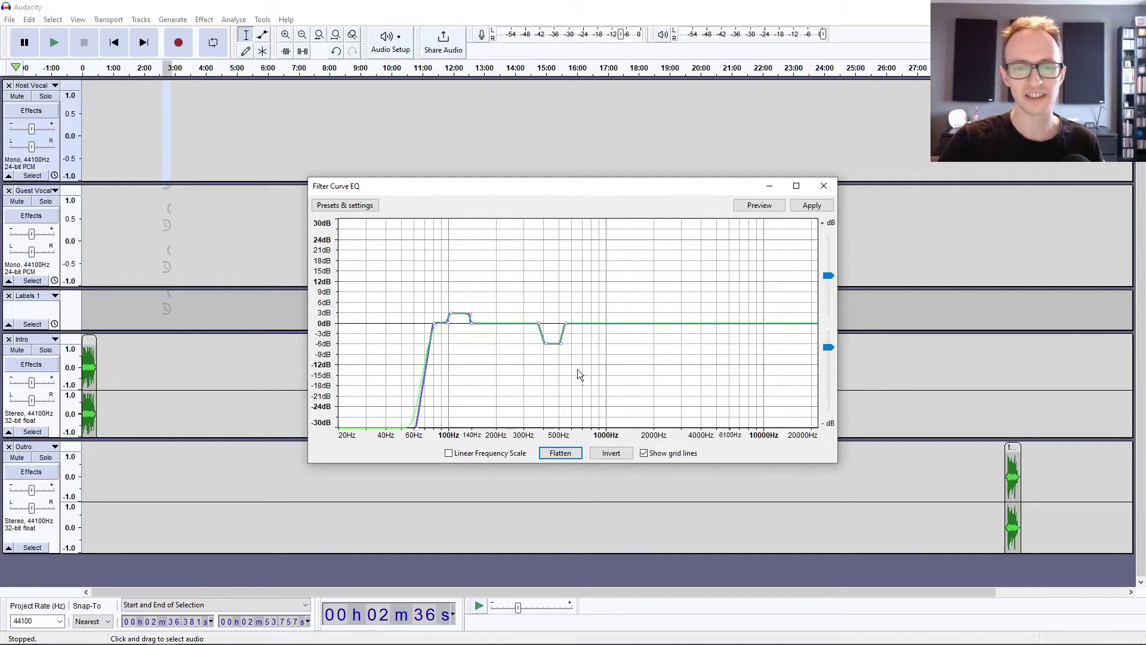
Add EQ points at 4000 and 6100 Hz and lift that band about +2 dB
left_click(702, 326)
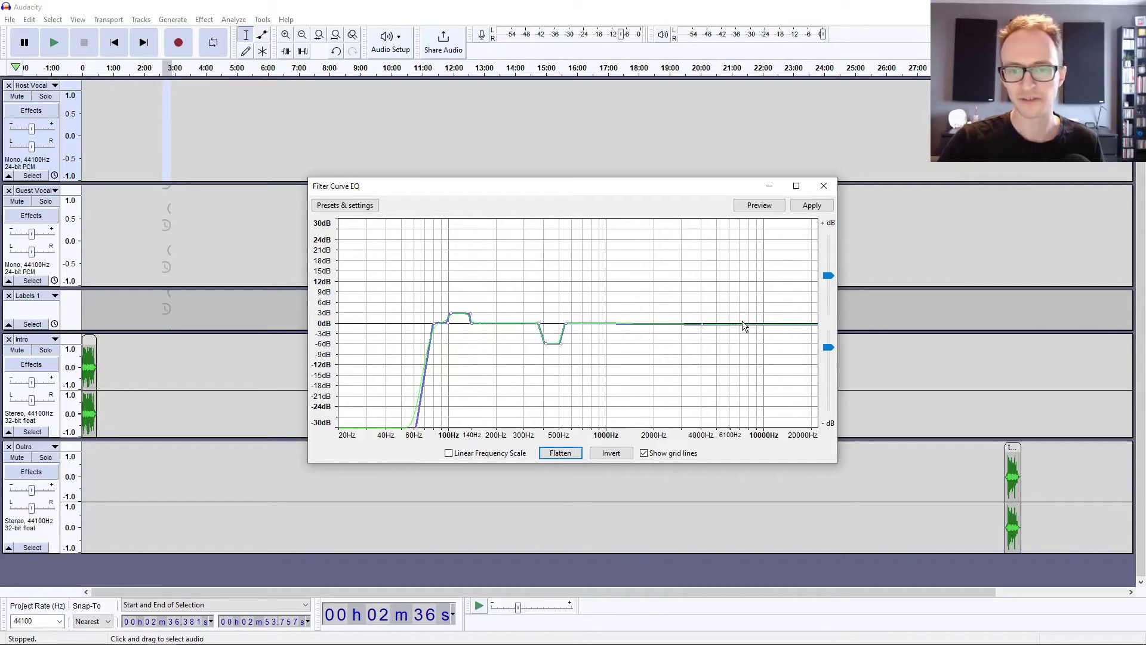
left_click(740, 323)
left_click_drag(703, 324, 703, 323)
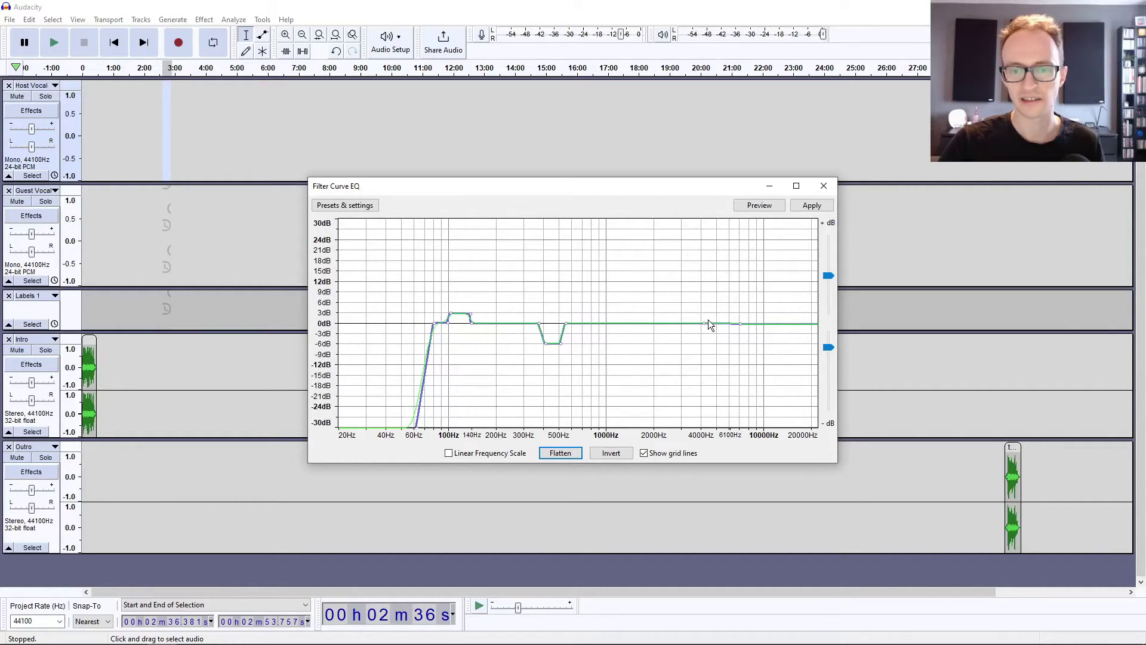
left_click(710, 317)
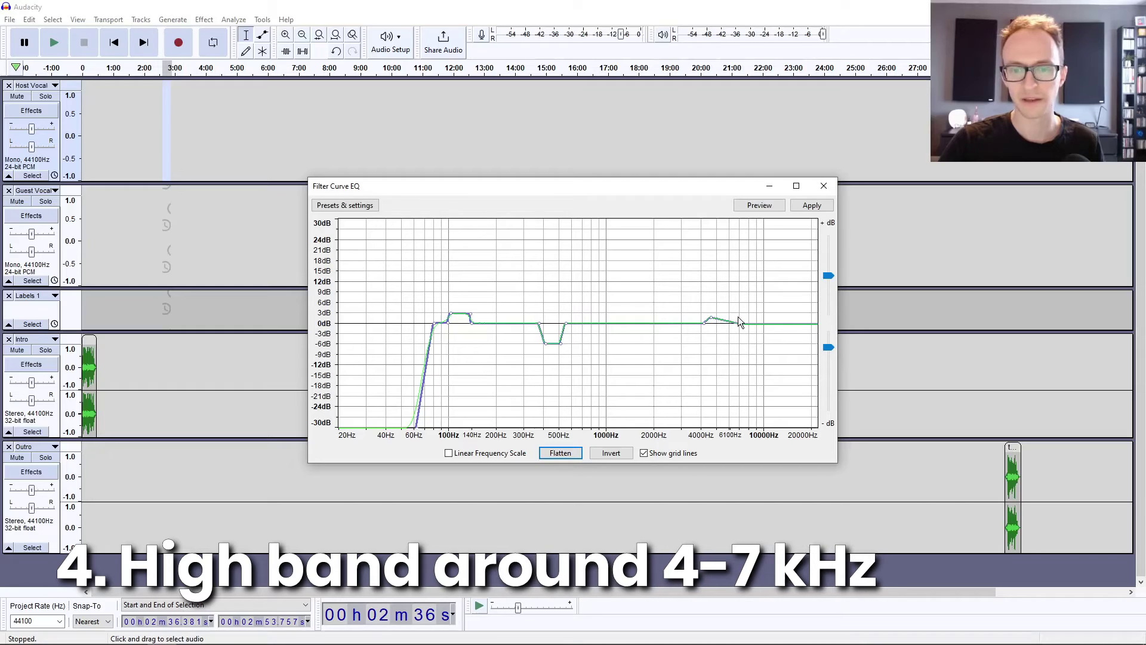
left_click(738, 317)
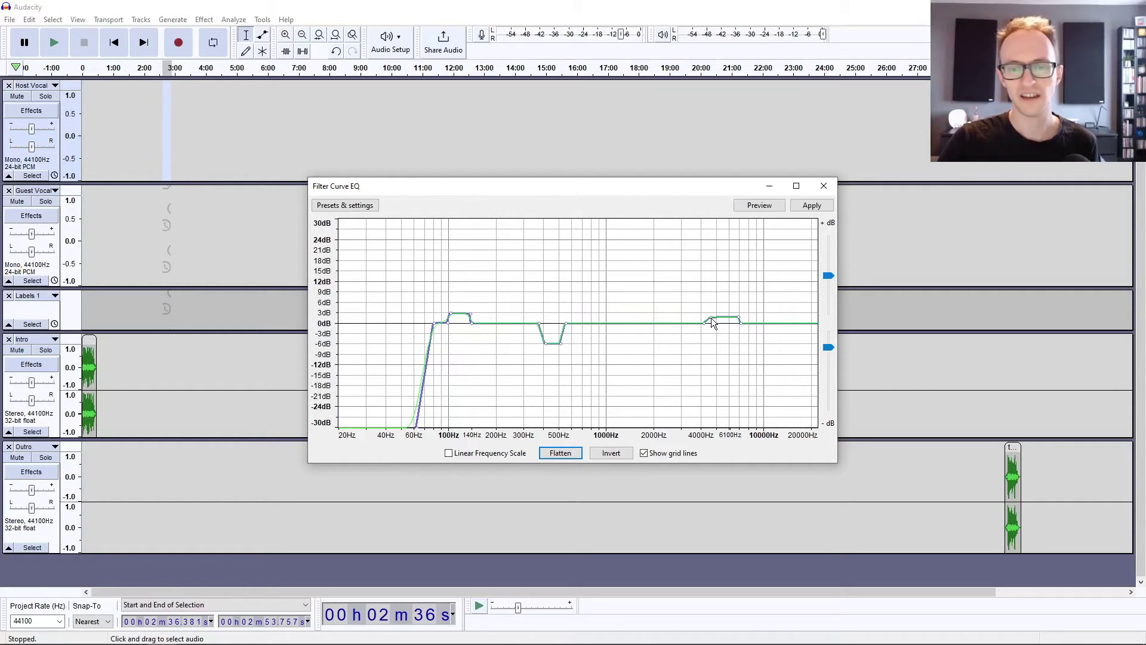
left_click_drag(713, 318, 736, 338)
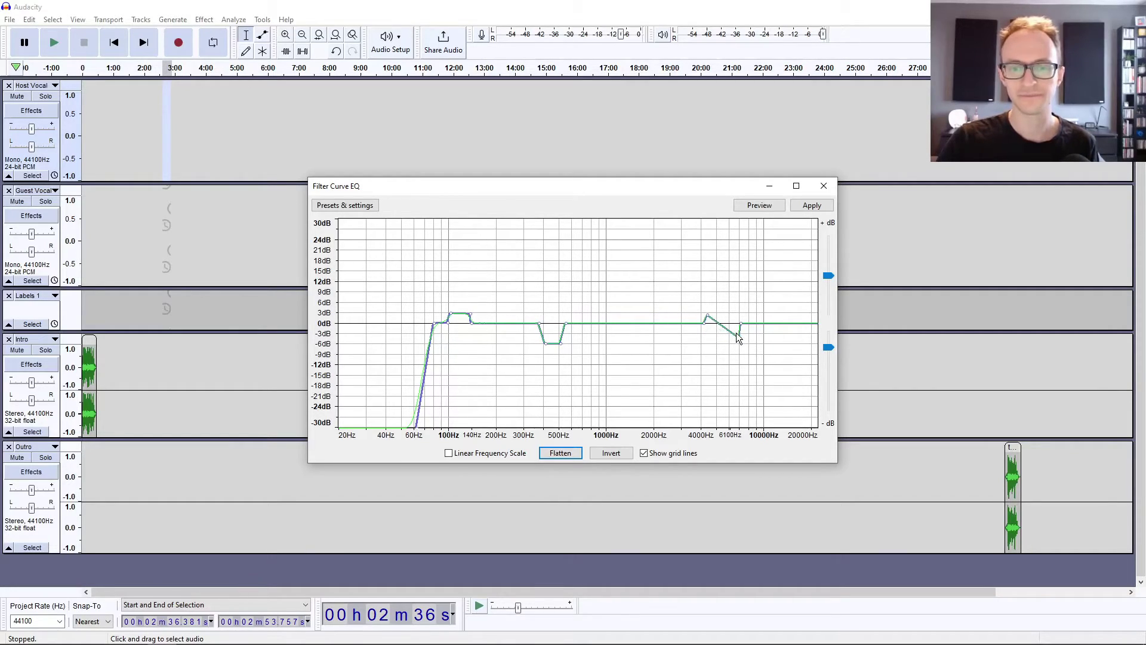
left_click_drag(736, 316, 736, 314)
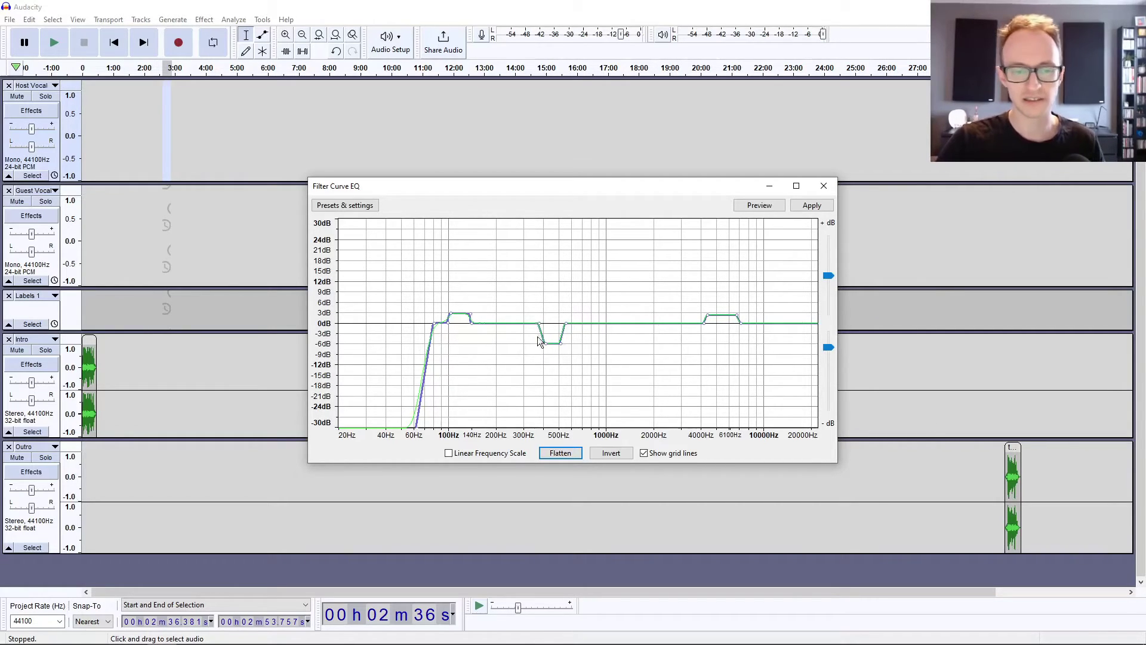
Save the current Filter Curve EQ shape as the user preset 'Podcast Vocal'
left_click(343, 205)
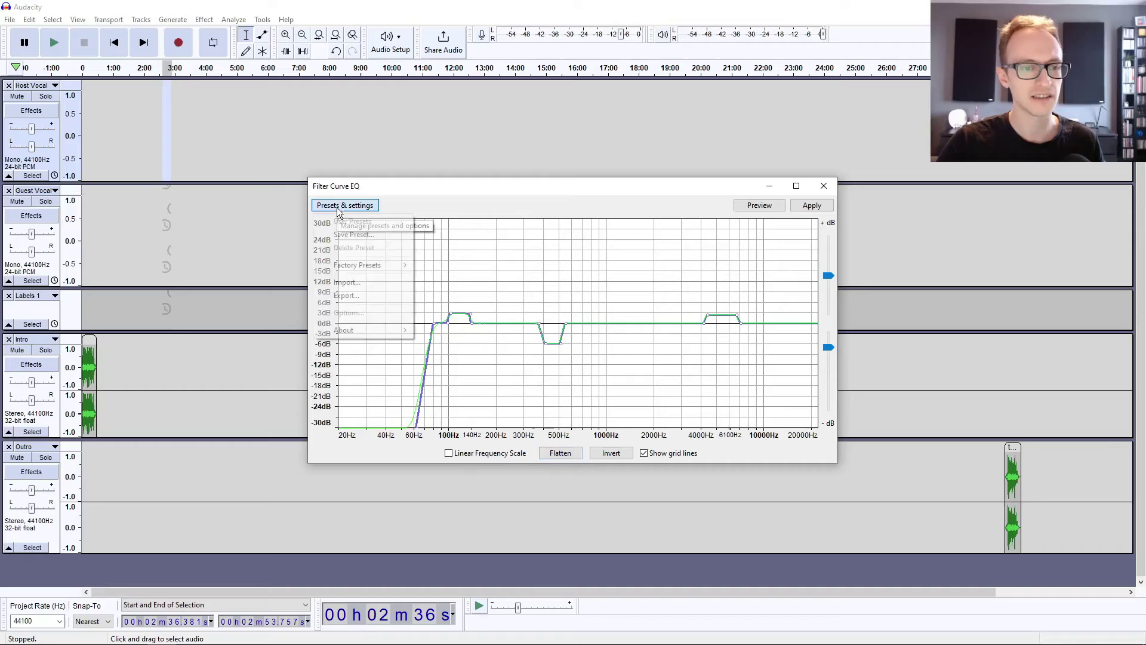
left_click(352, 235)
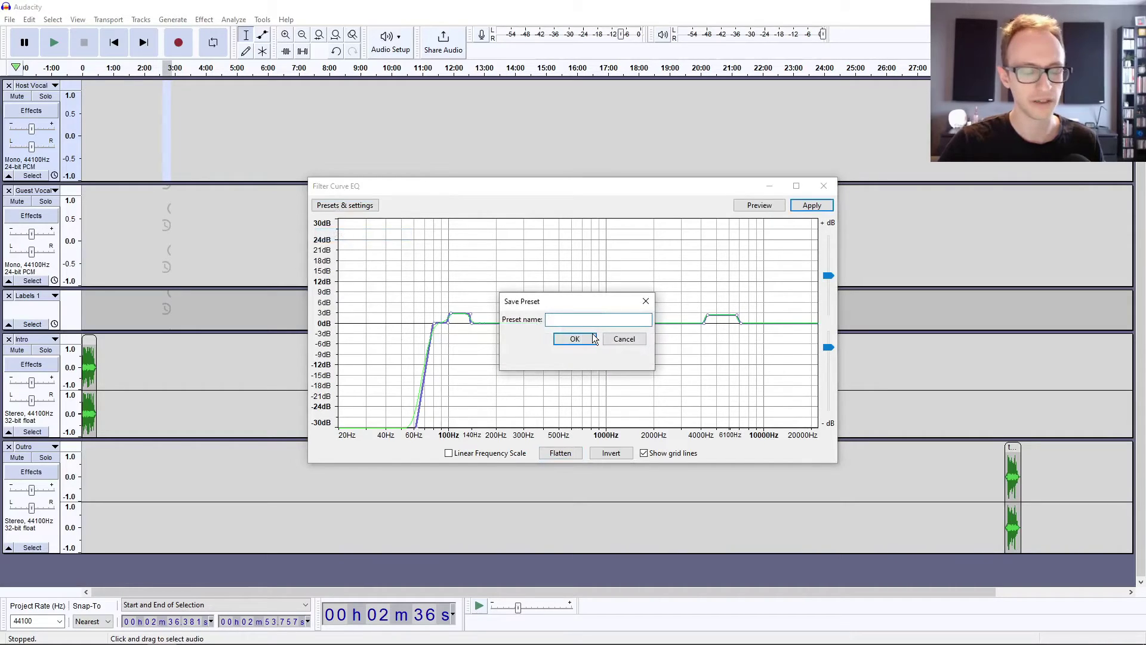
type("Podcast ")
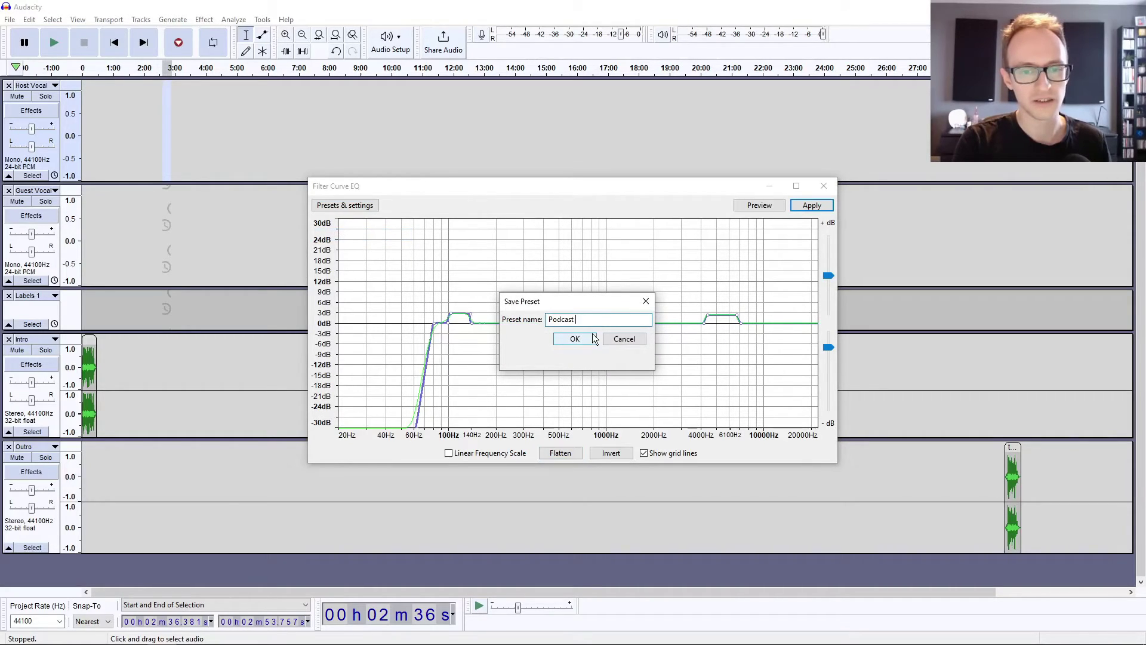
type("Vocal")
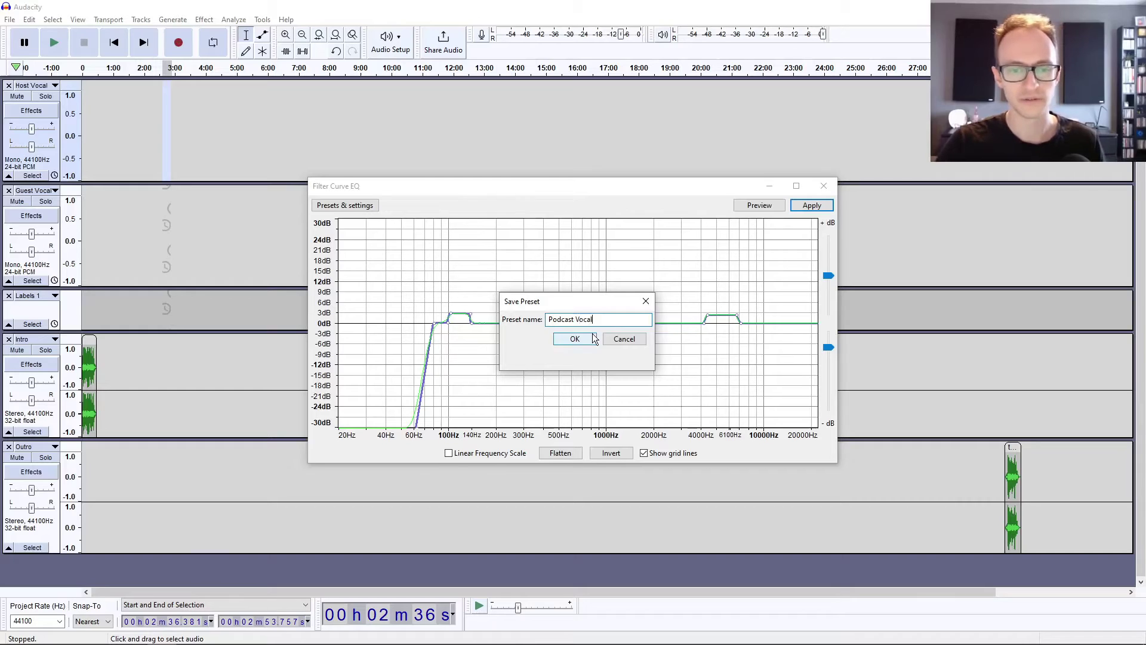
left_click(574, 338)
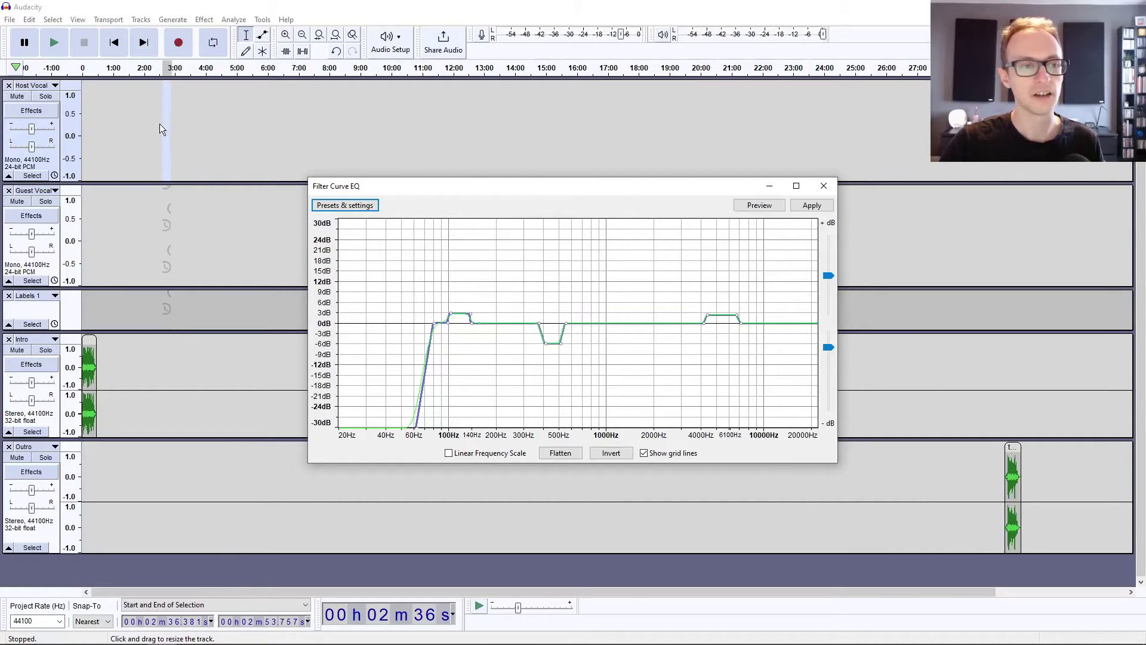
left_click(366, 206)
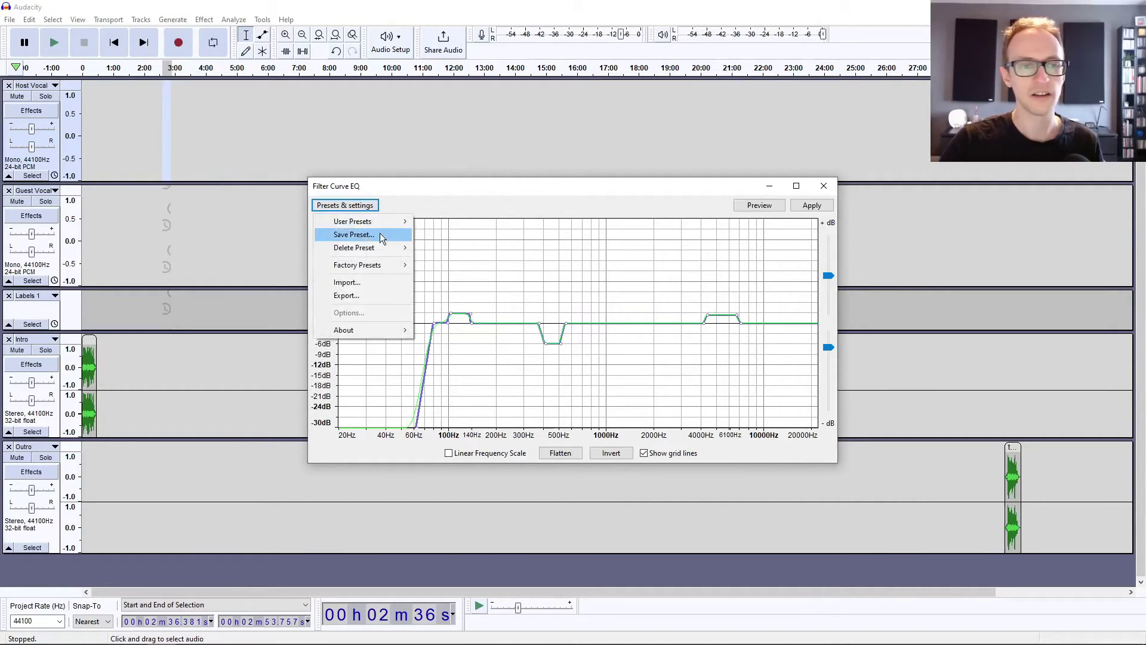
mouse_move(381, 222)
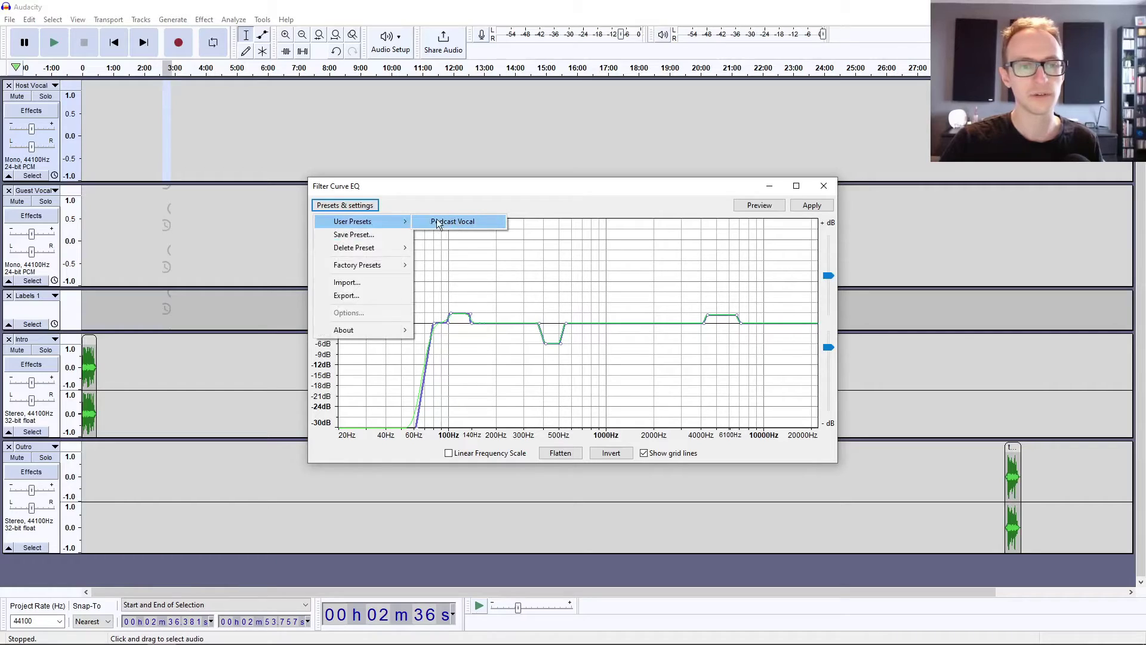
left_click(465, 222)
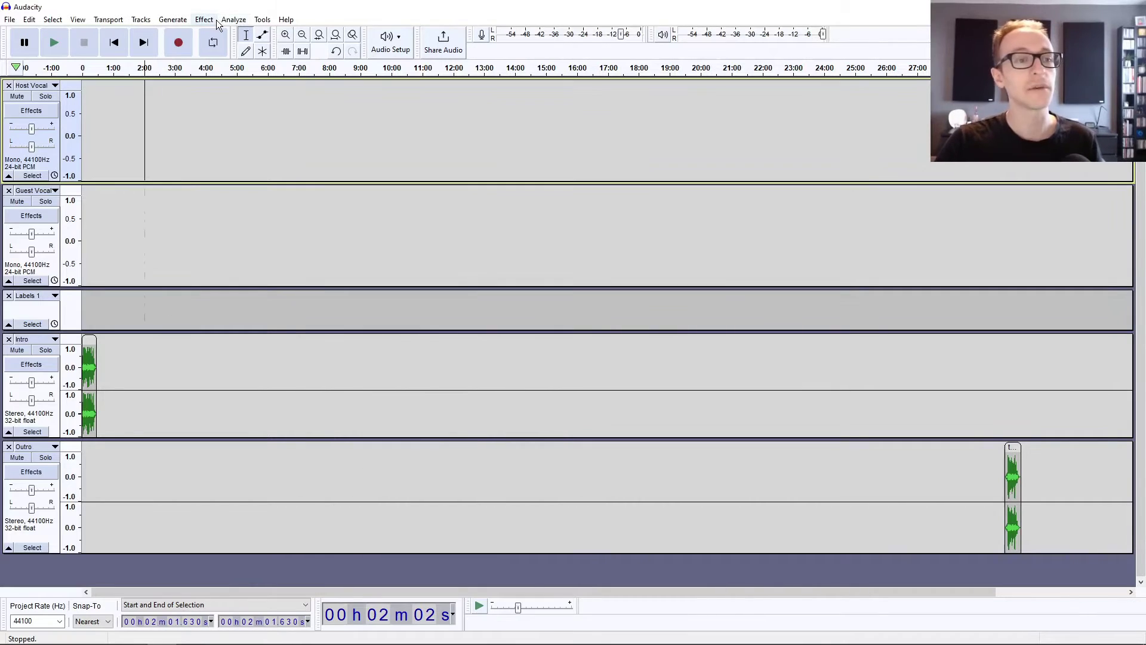
Select 2:36–3:05 of the Host Vocal track and open the Compressor effect
left_click(209, 20)
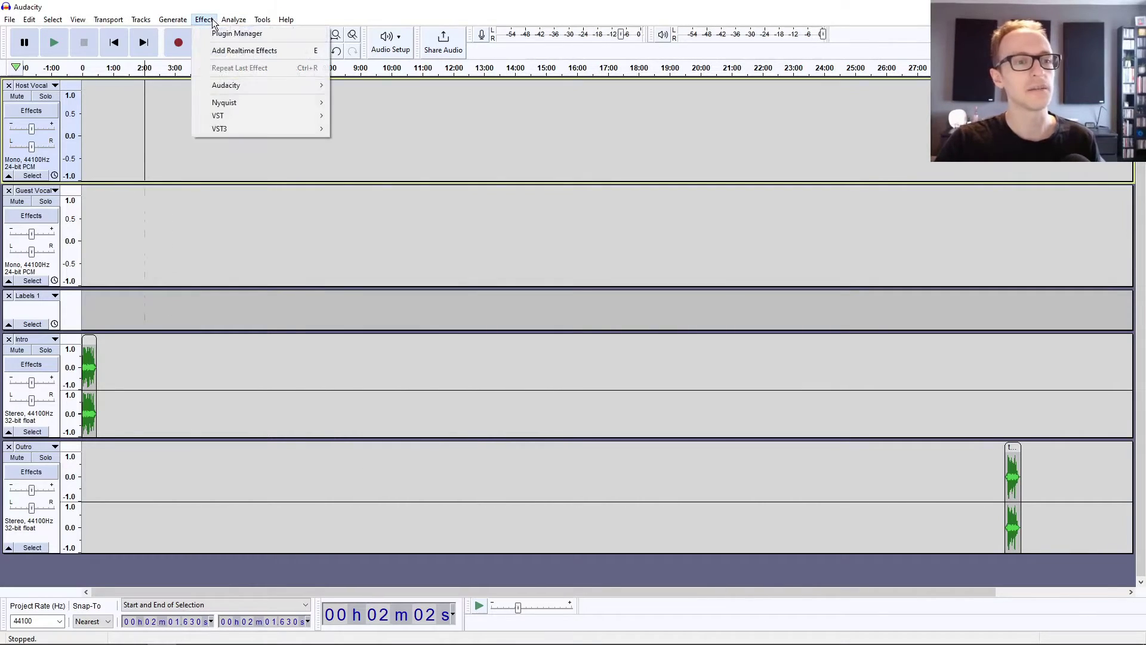
left_click(211, 20)
left_click_drag(163, 132, 177, 132)
left_click(204, 20)
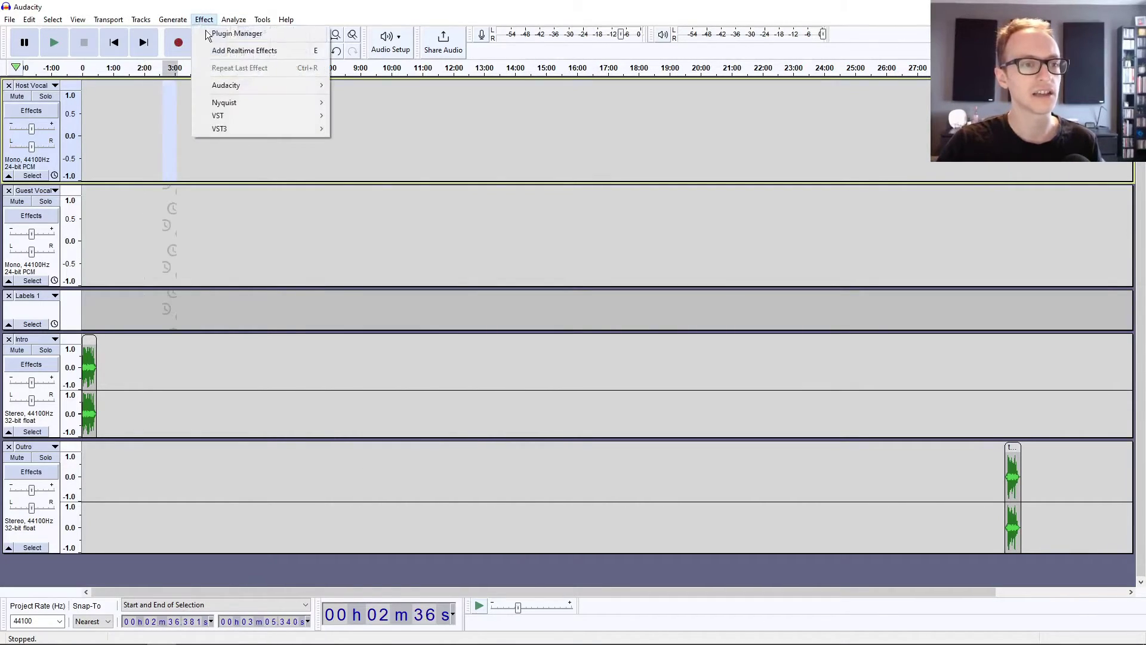
mouse_move(227, 85)
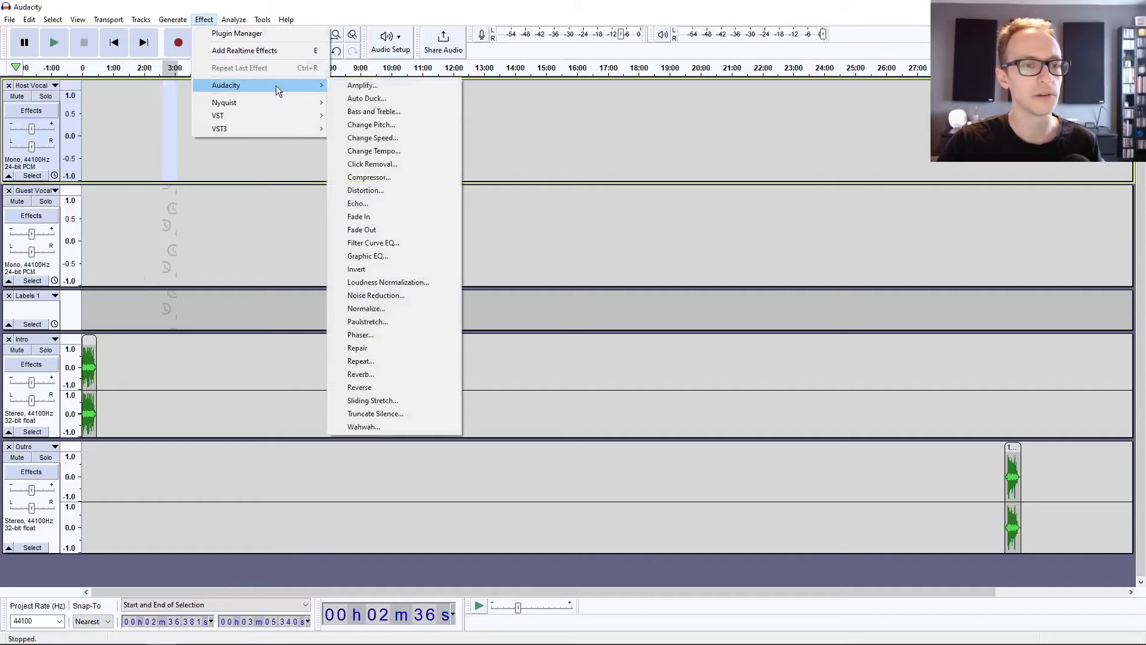
left_click(384, 177)
Keep the Compressor ratio at 3:1 and set the threshold to -10 dB
left_click_drag(557, 189, 582, 172)
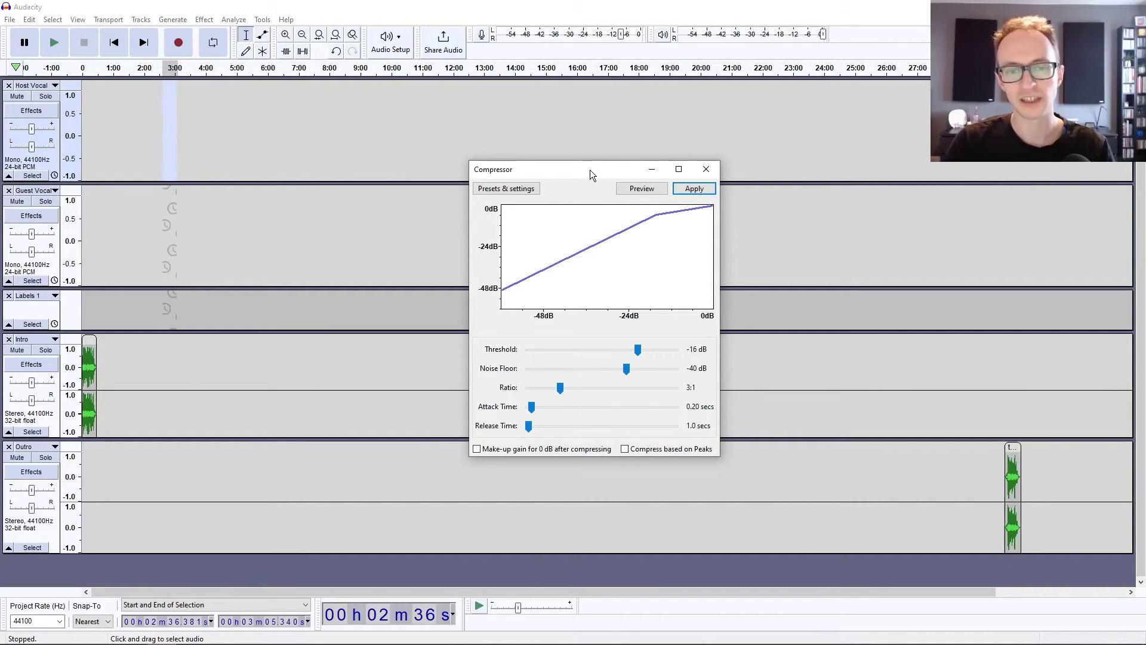
left_click_drag(596, 171, 591, 159)
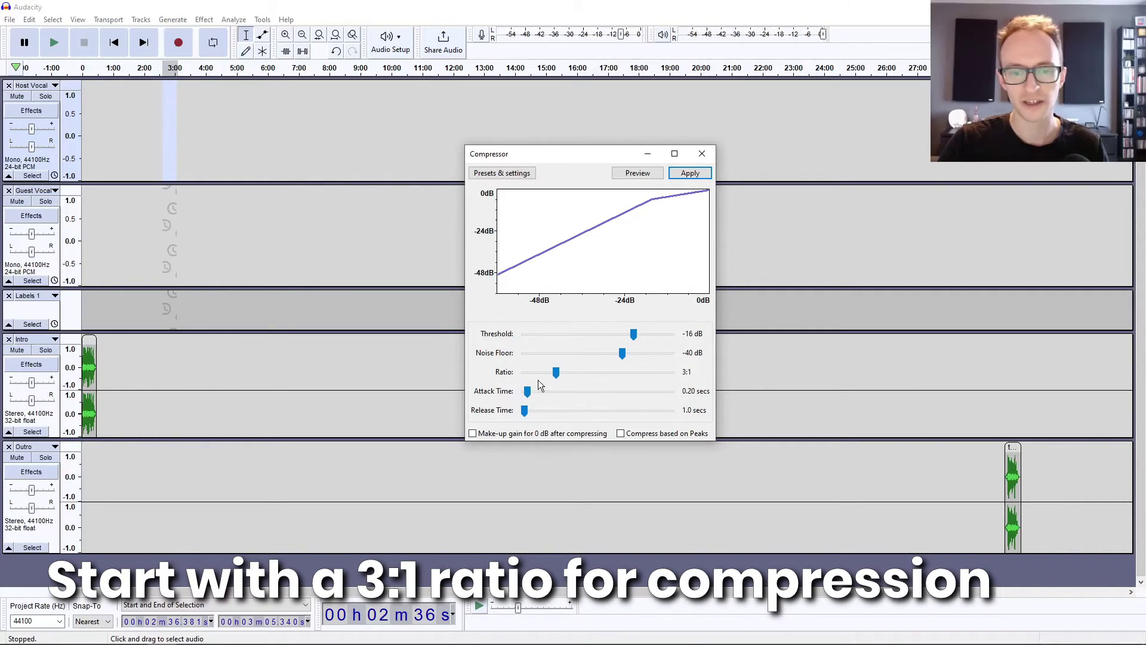
mouse_move(555, 372)
left_mouse_down()
mouse_move(588, 377)
mouse_move(553, 377)
left_mouse_up()
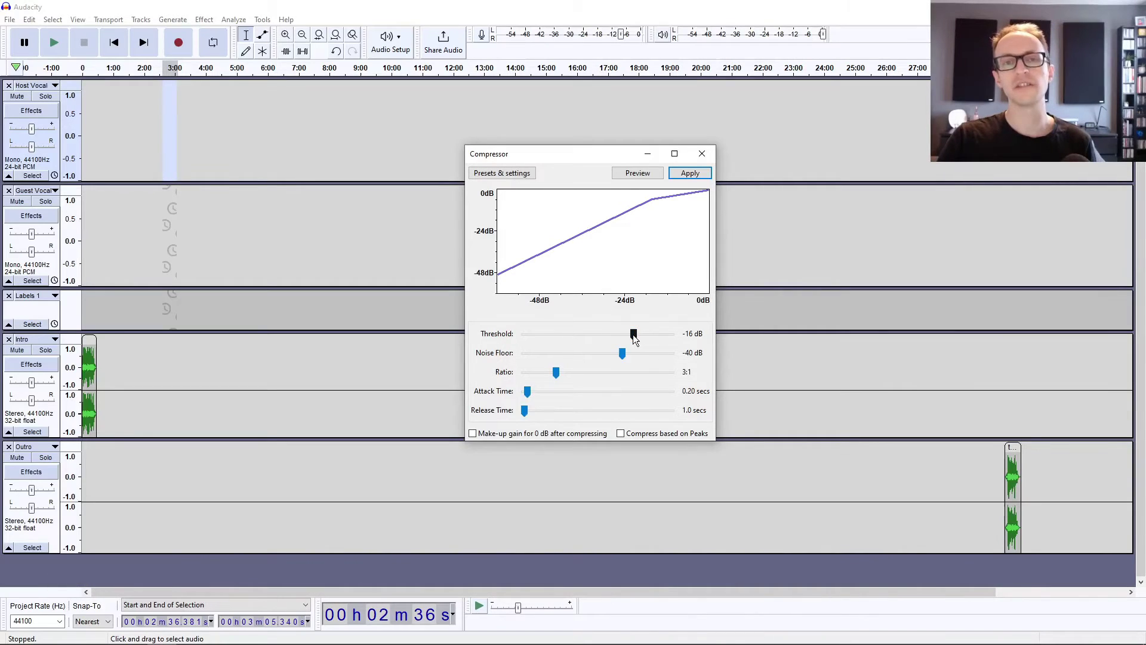
left_click_drag(633, 334, 648, 336)
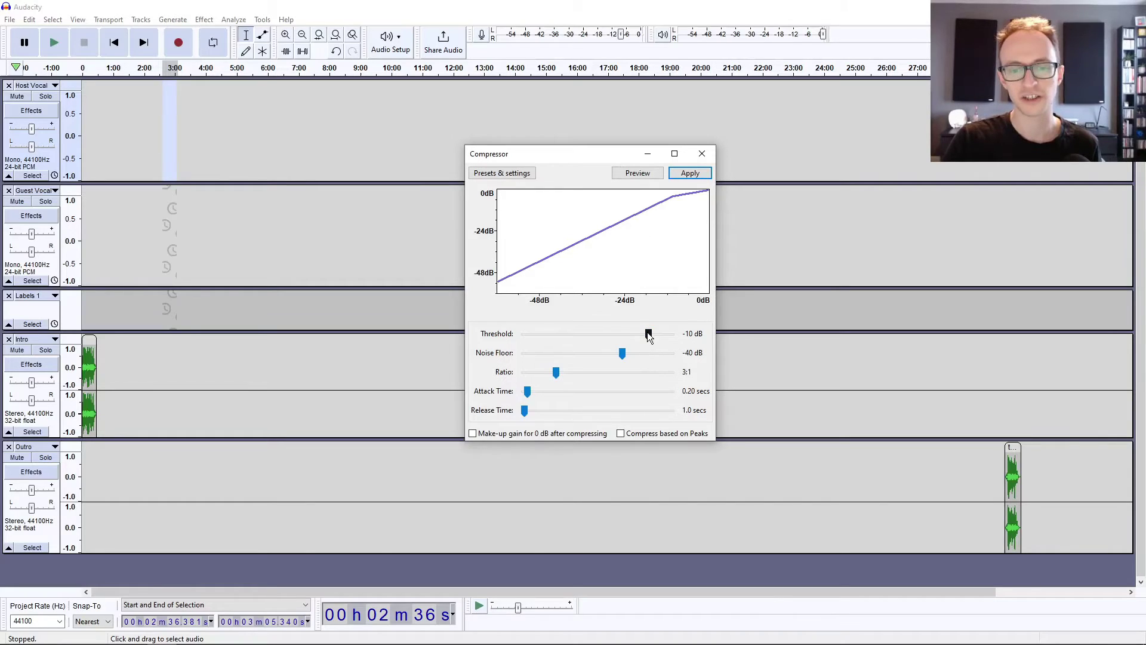
Save the compressor settings as the user preset 'Podcast Comp'
left_click(512, 174)
left_click(534, 201)
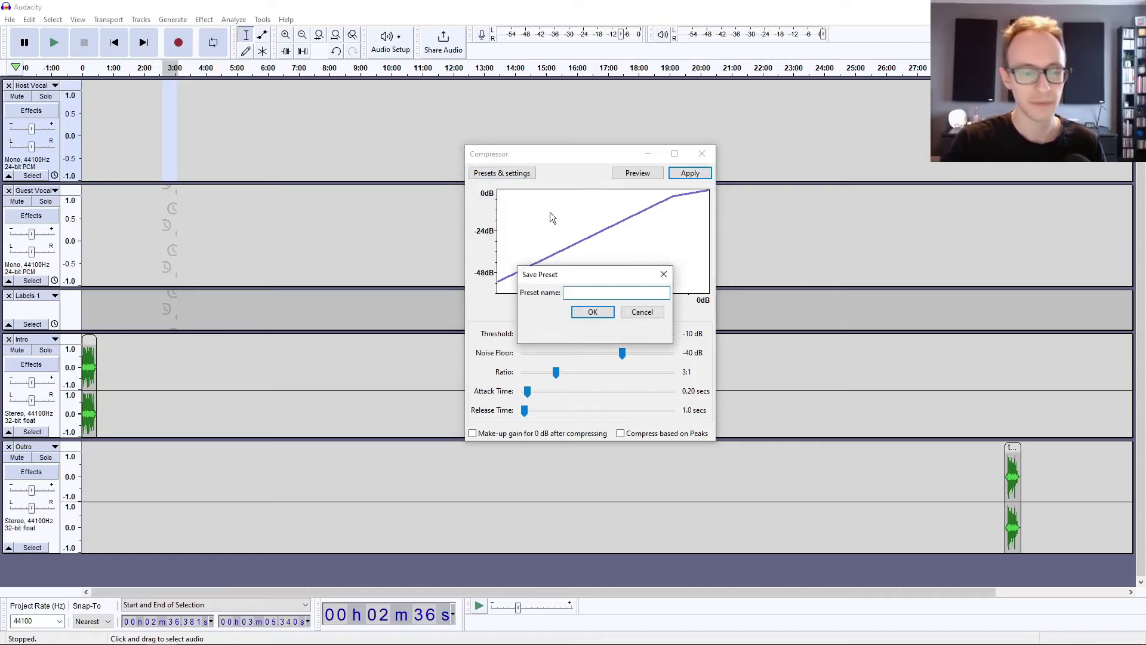
type("Podcast Co")
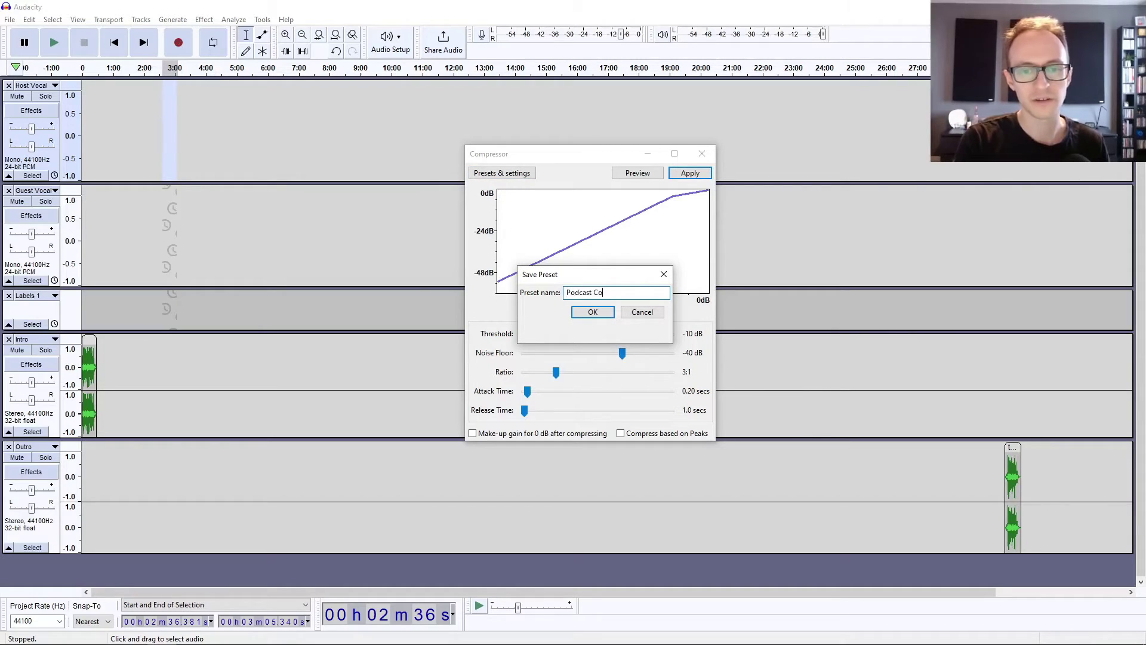
type("mp")
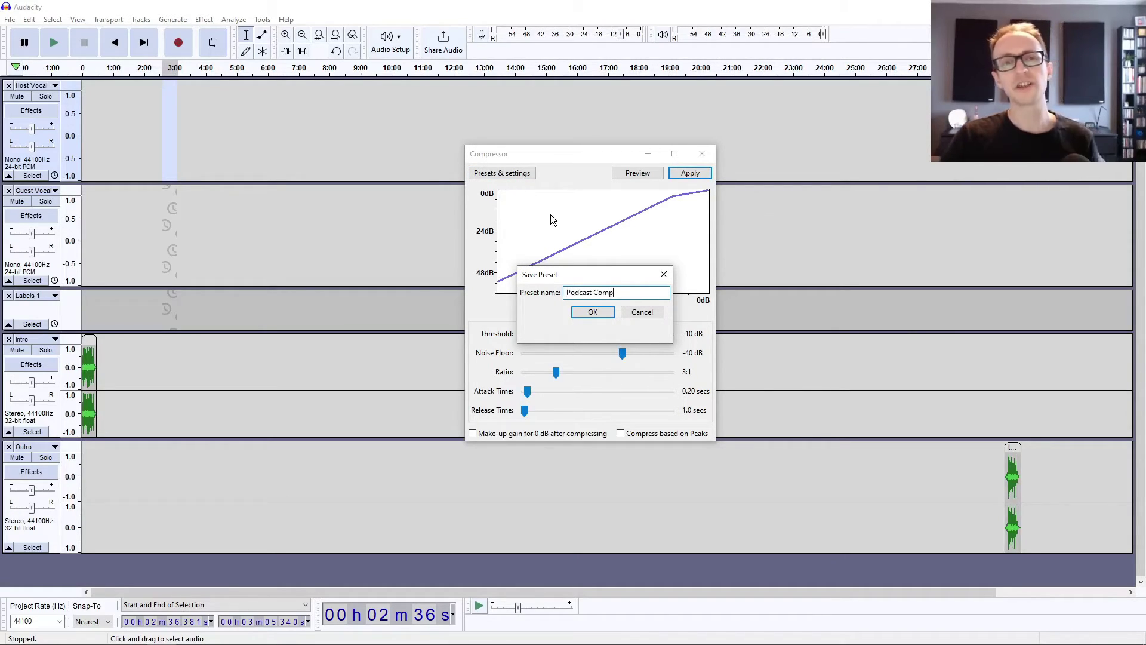
left_click(592, 314)
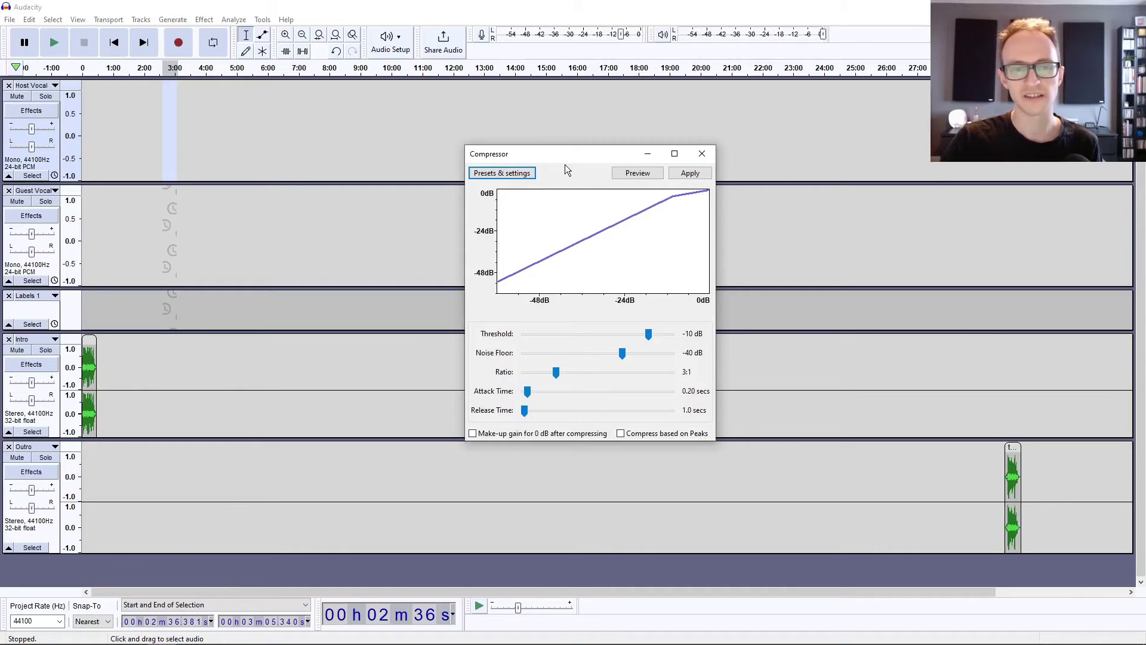
Close the Compressor, zoom in, and place the edit point at about 24.6 s in Labels 1
key("Escape")
left_click(94, 308)
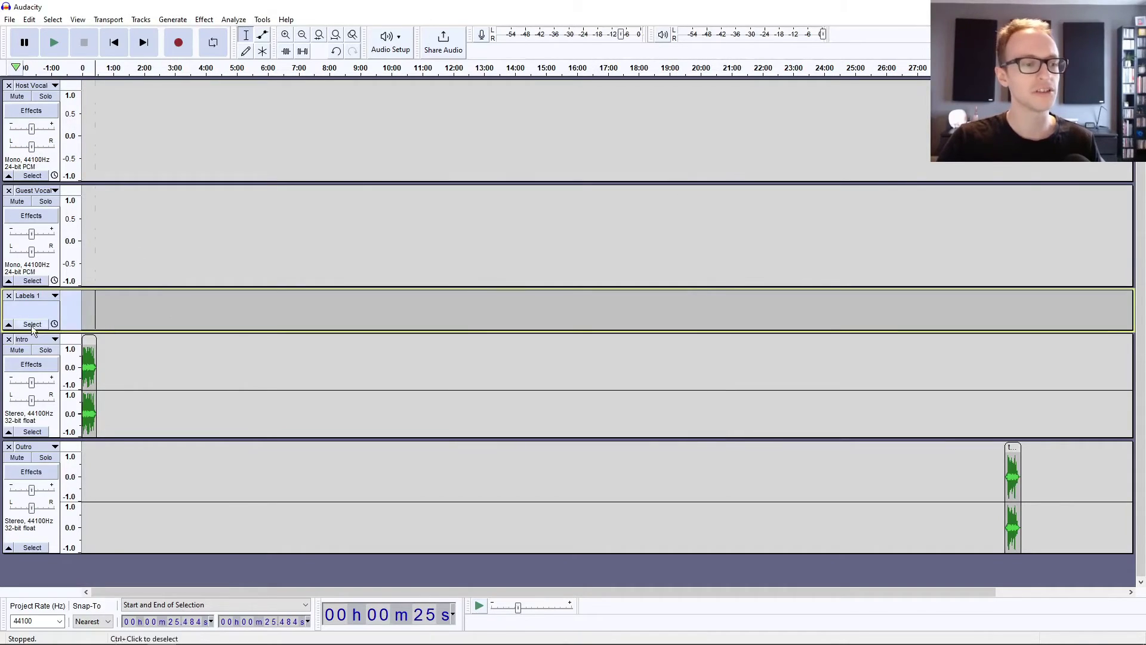
left_click(286, 35)
left_click(286, 35)
left_click(286, 34)
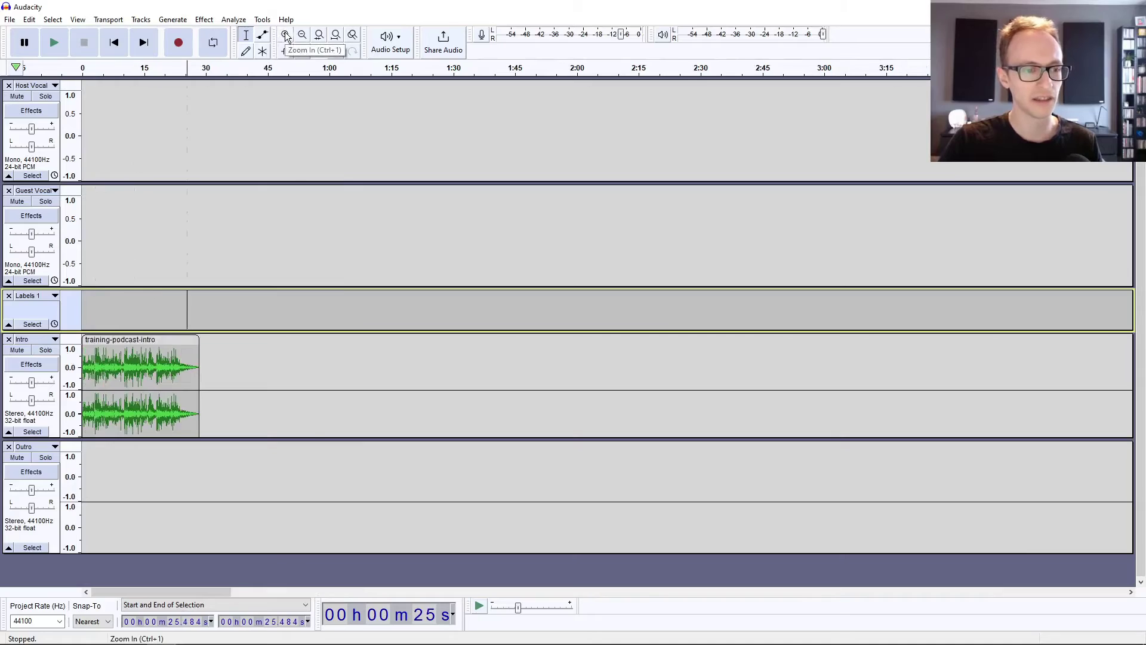
left_click(285, 35)
left_click(286, 35)
left_click(480, 310)
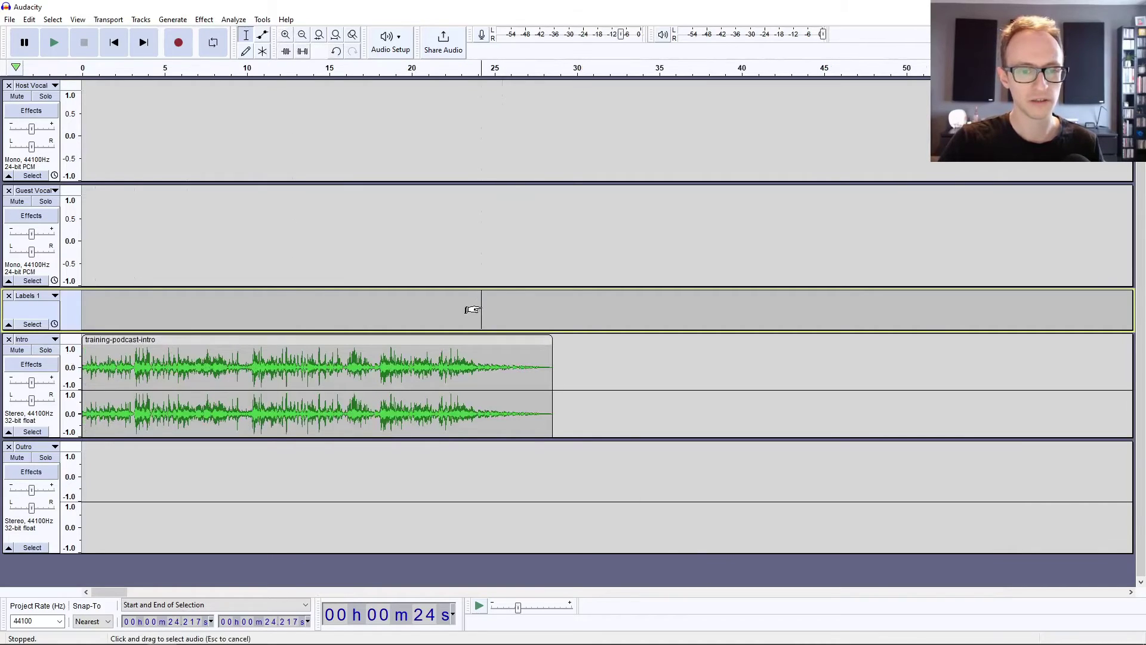
left_click(485, 309)
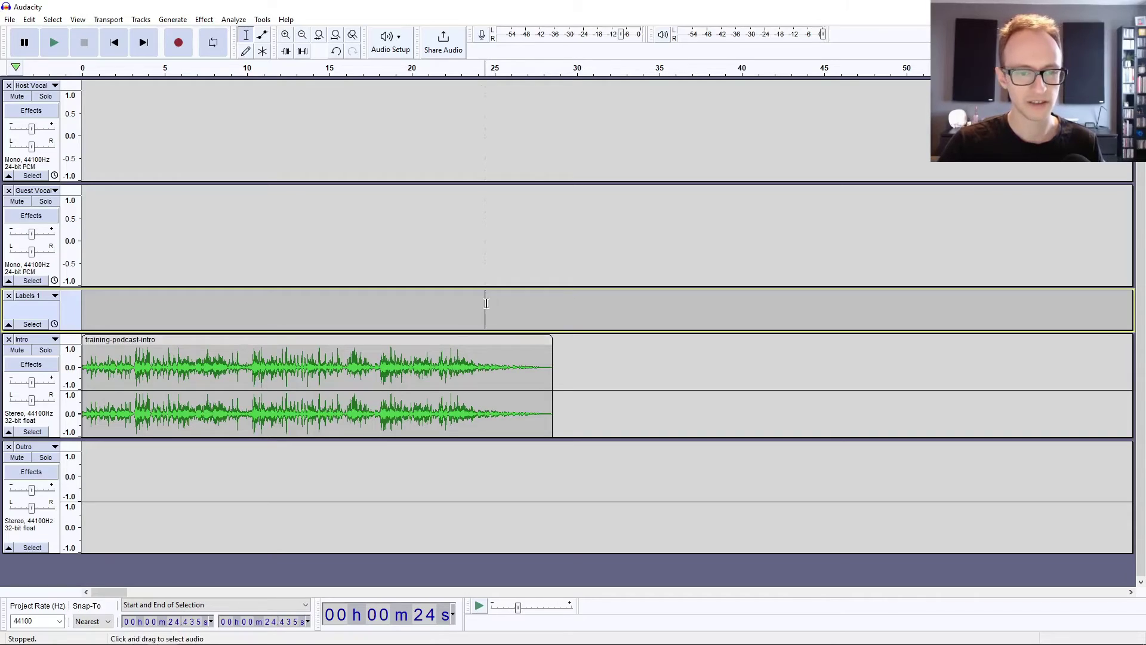
left_click(487, 307)
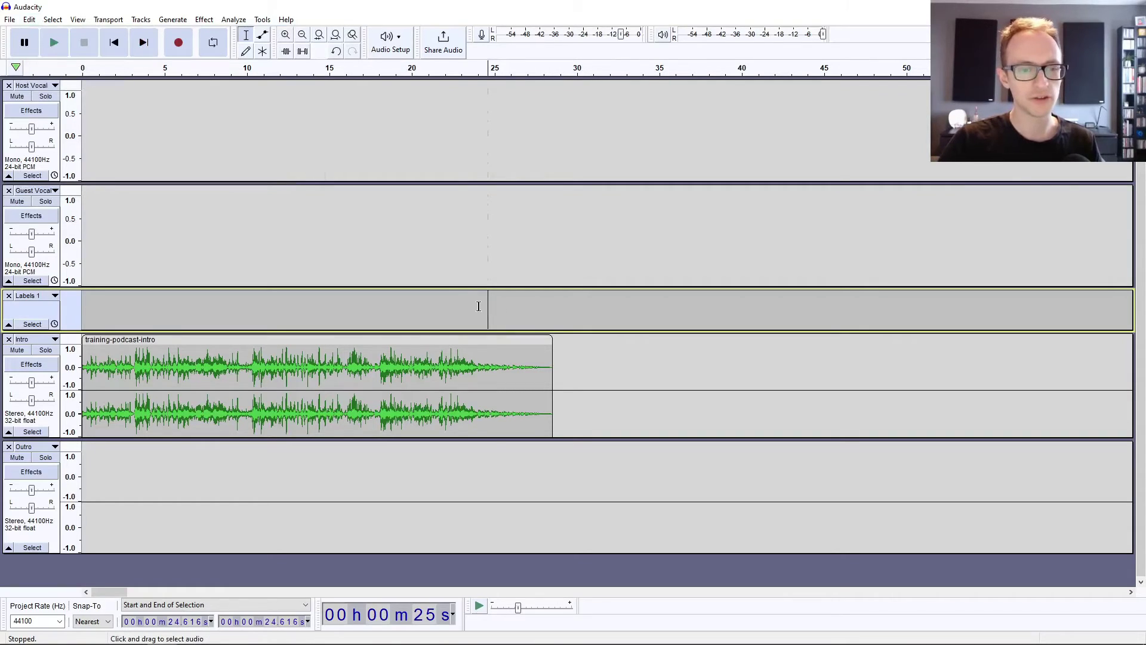
left_click(478, 307)
left_click(487, 309)
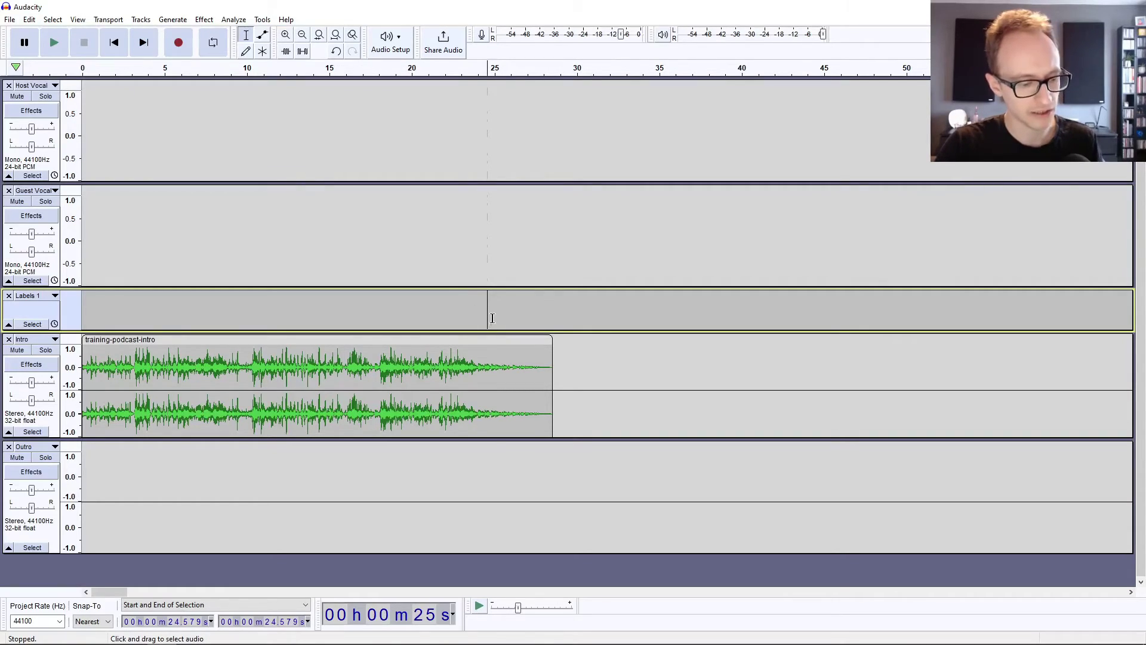
Add an 'Episode Start' label at that point, then fit the whole project in view
key("ctrl+b")
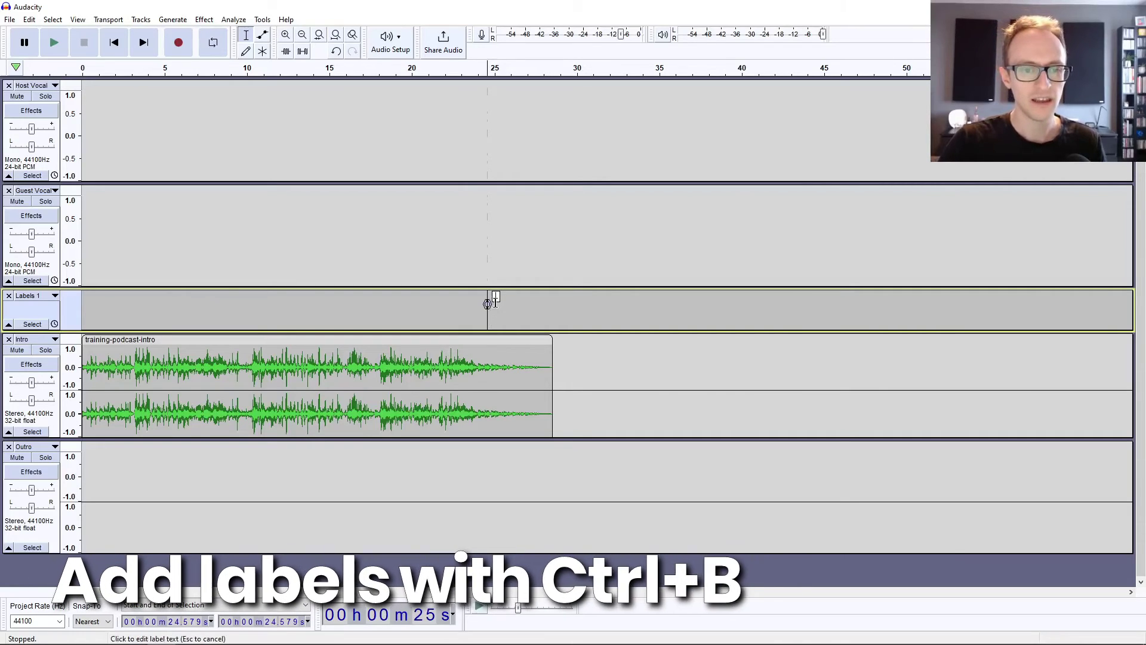
type("Episo")
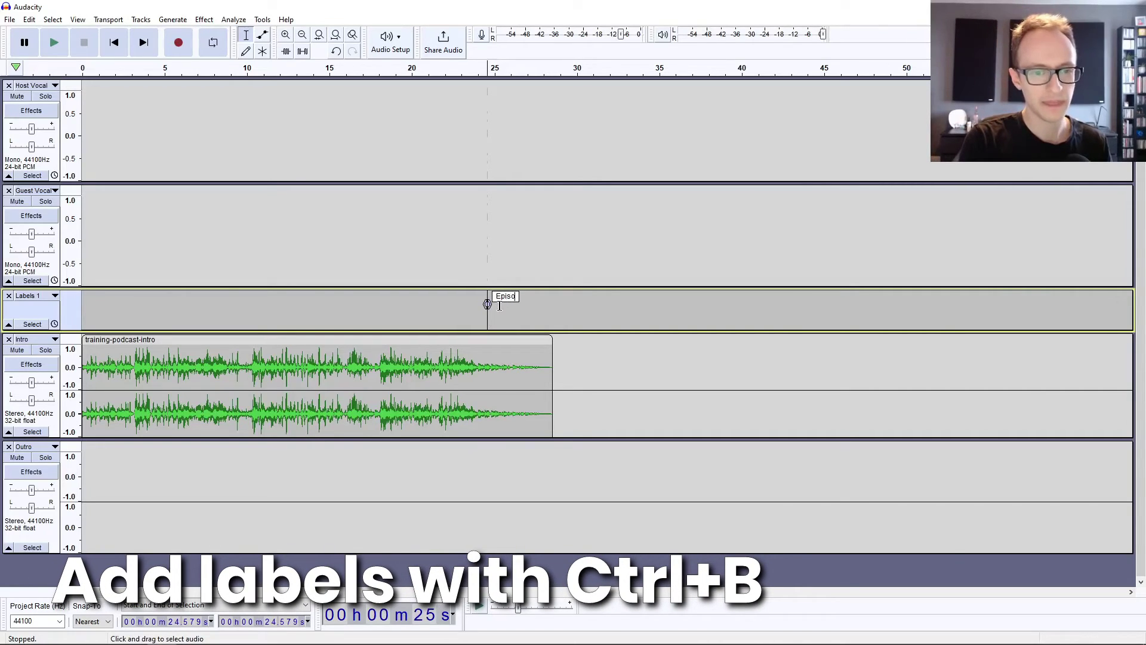
type("de Start")
key("Return")
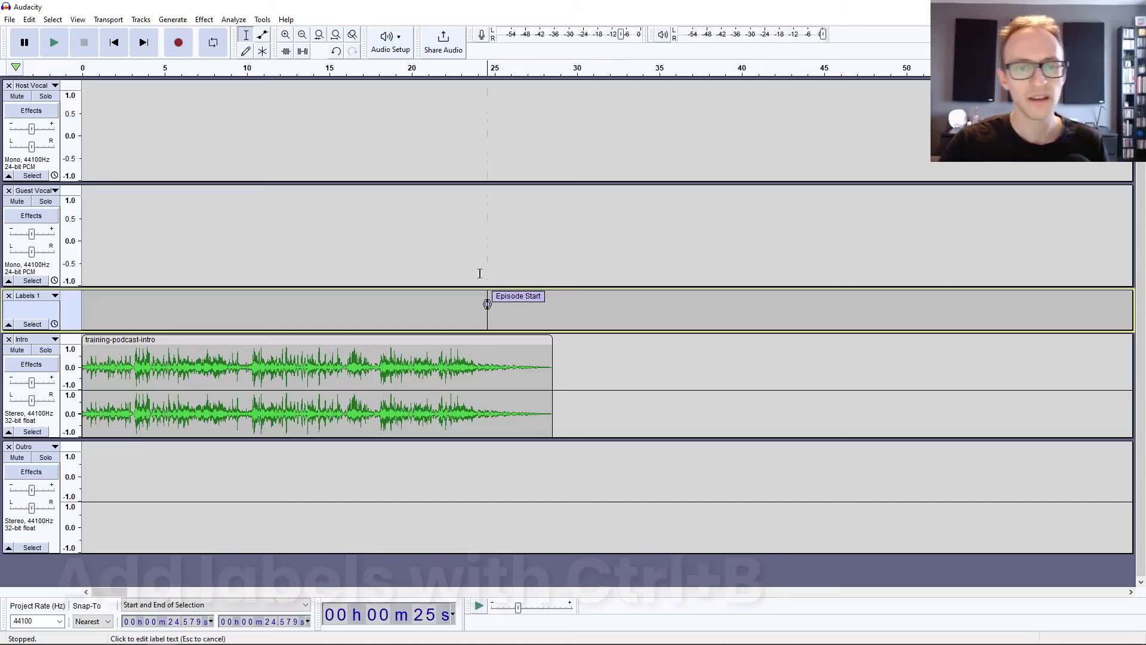
left_click(482, 265)
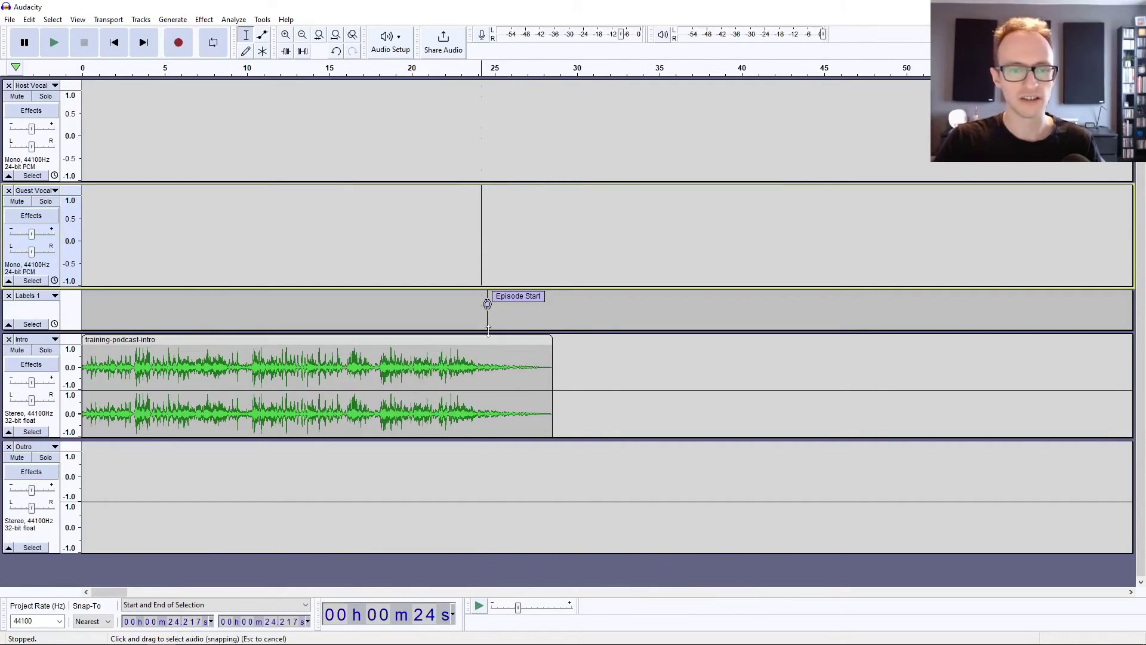
left_click(498, 198)
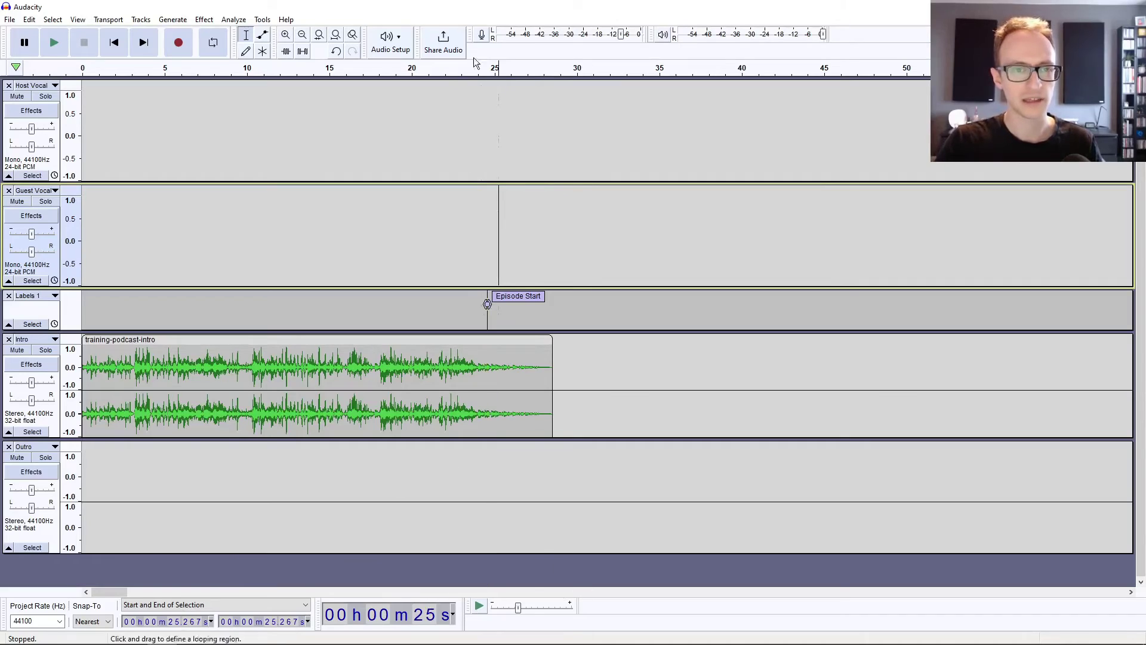
key("ctrl+f")
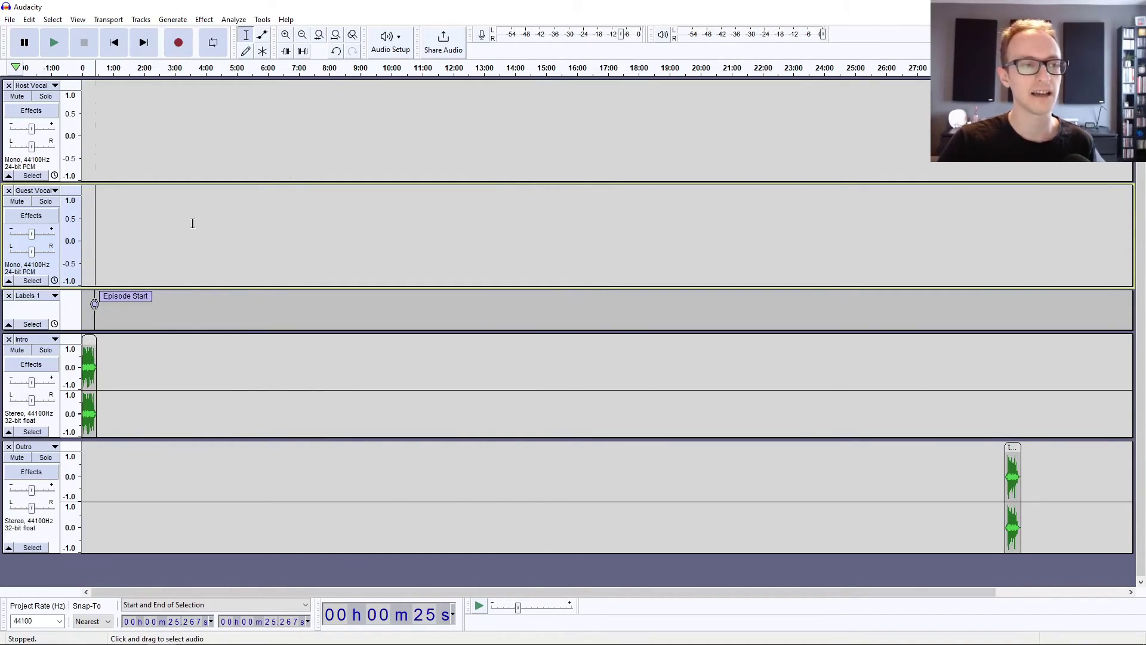
left_click(10, 19)
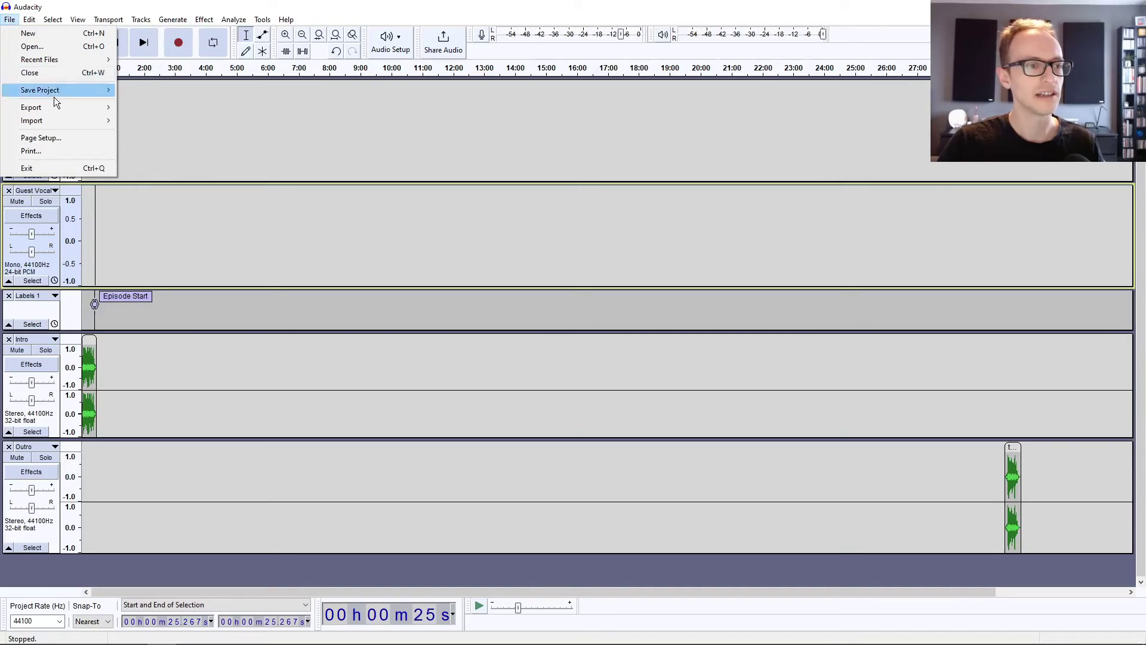
mouse_move(58, 97)
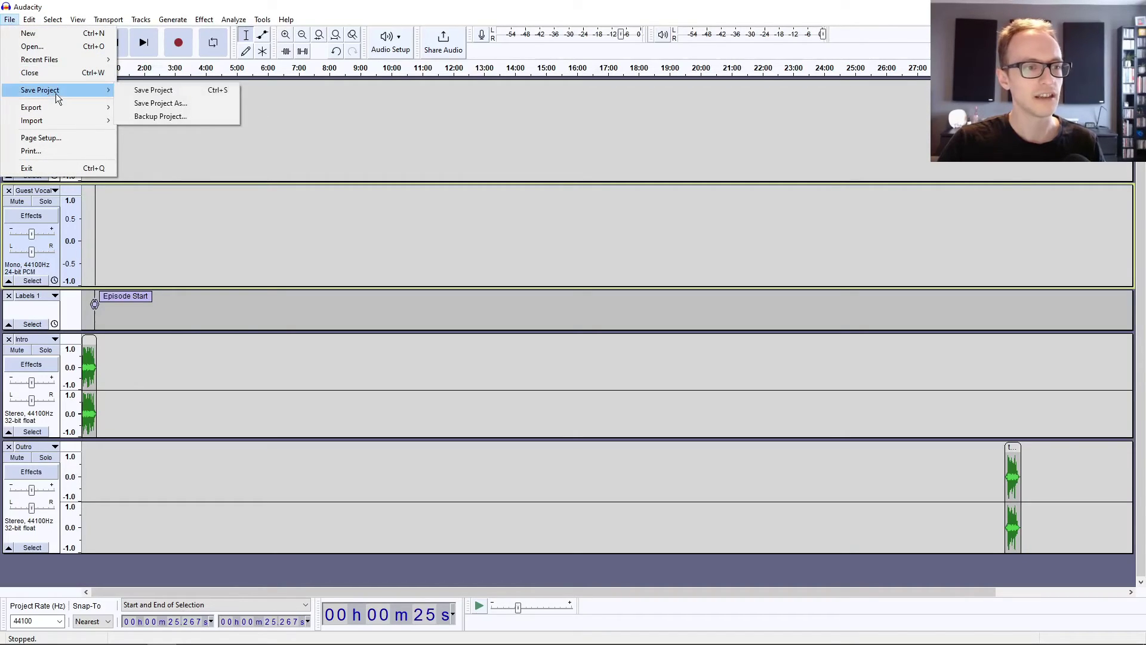
left_click(142, 108)
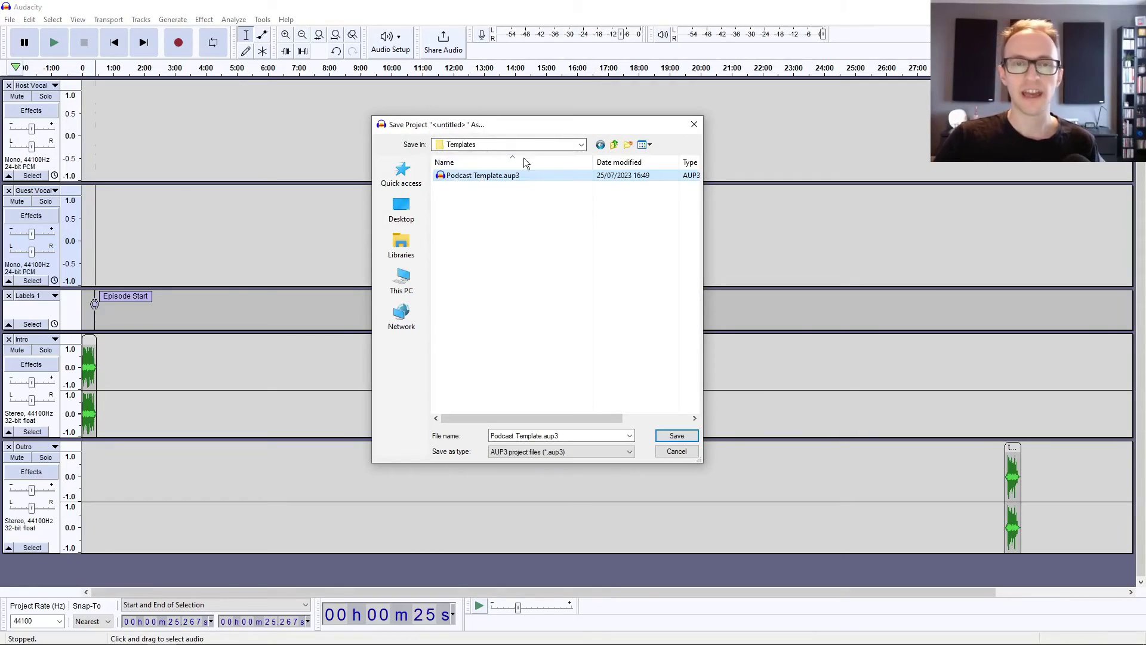
left_click(583, 434)
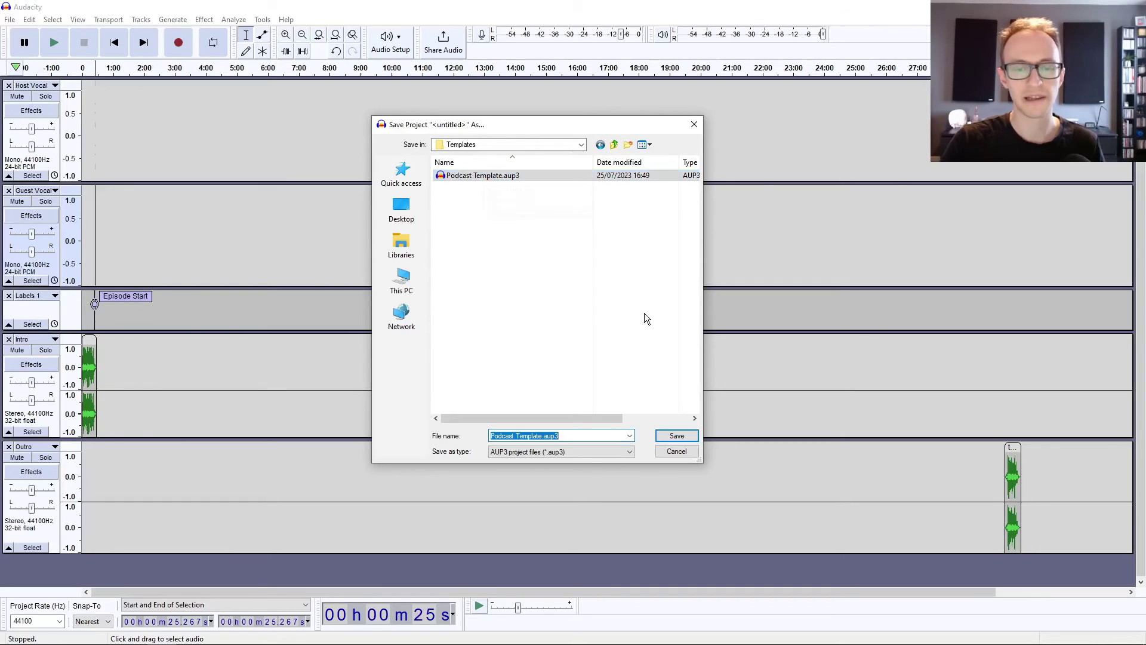
left_click(677, 451)
left_click(9, 19)
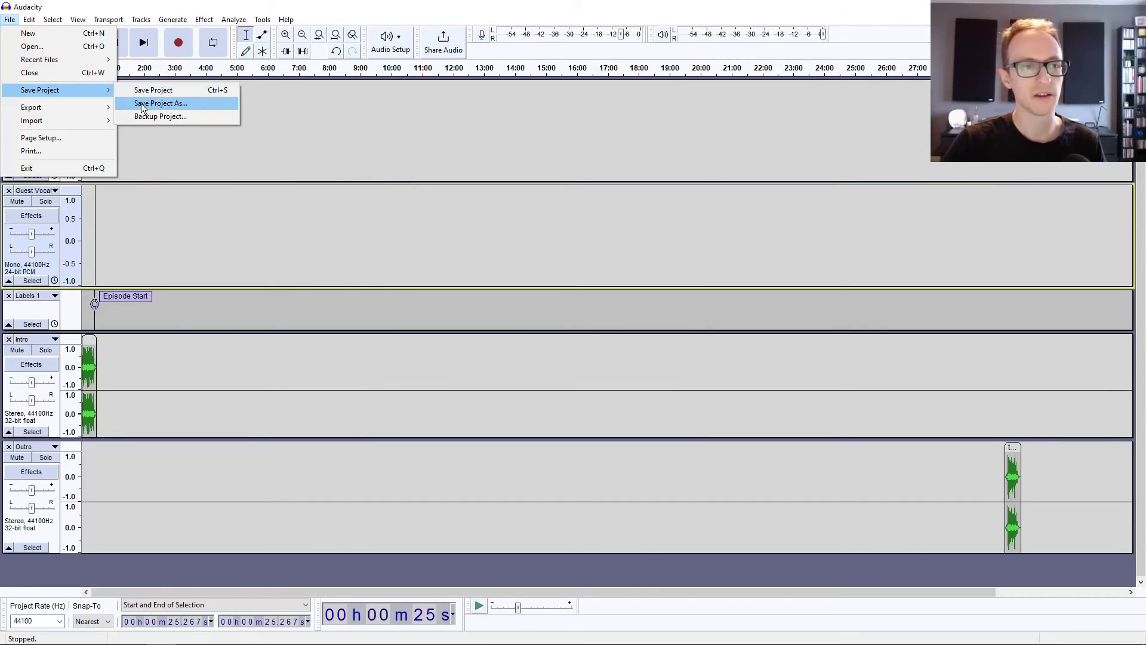
left_click(346, 5)
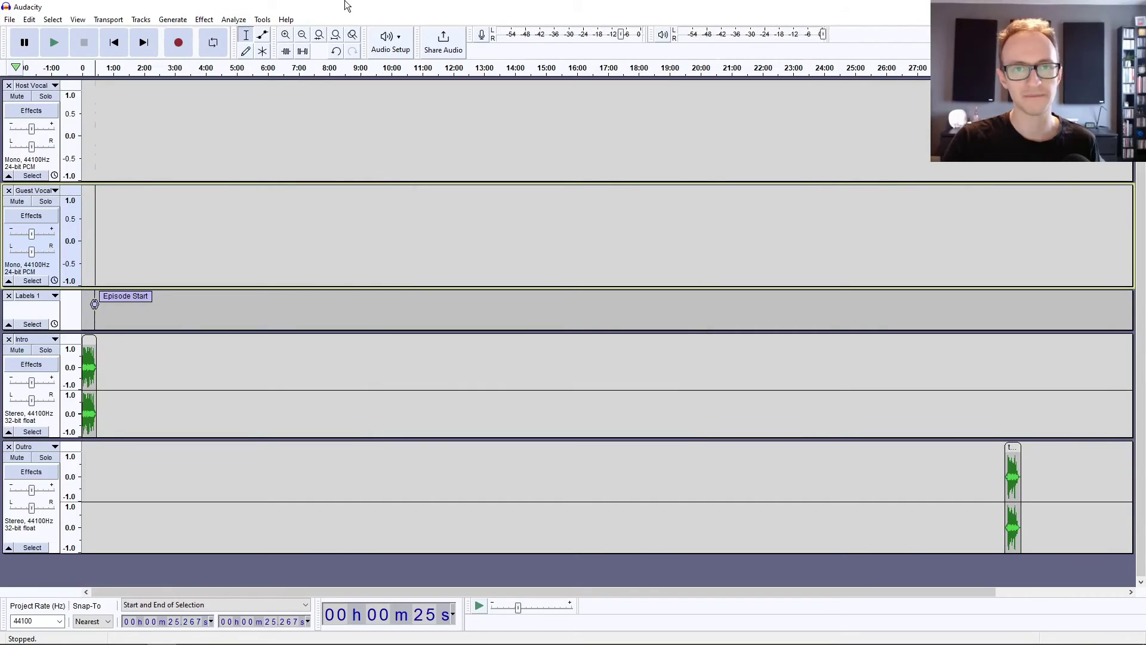
Start an MP3 export to reach the Edit Metadata Tags dialog
left_click(10, 19)
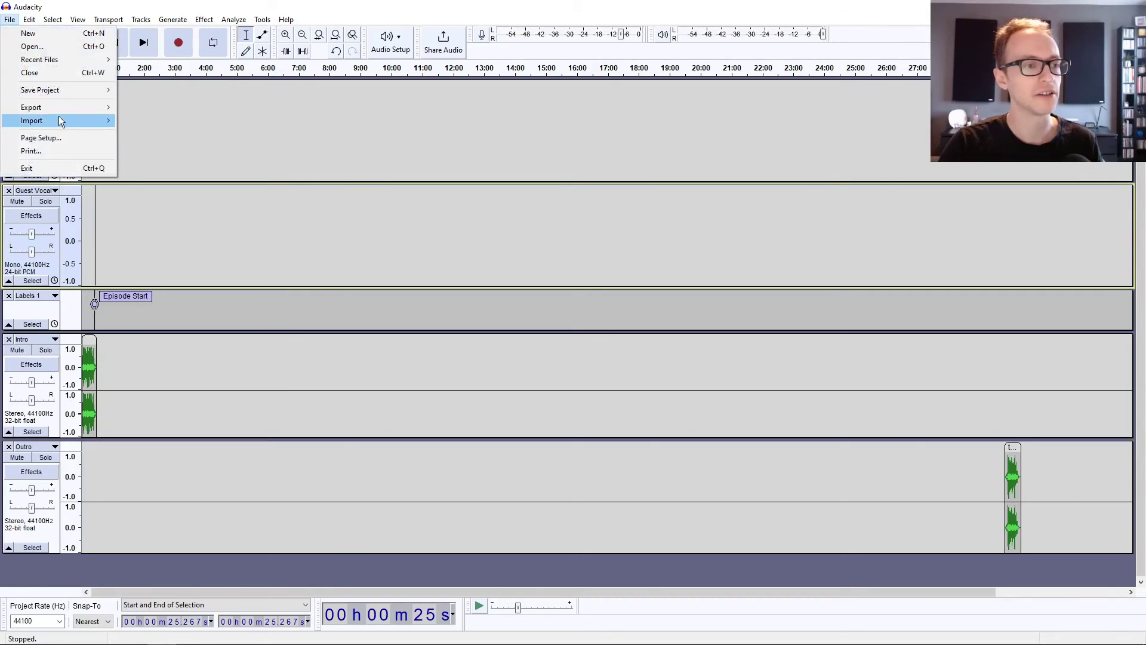
mouse_move(63, 107)
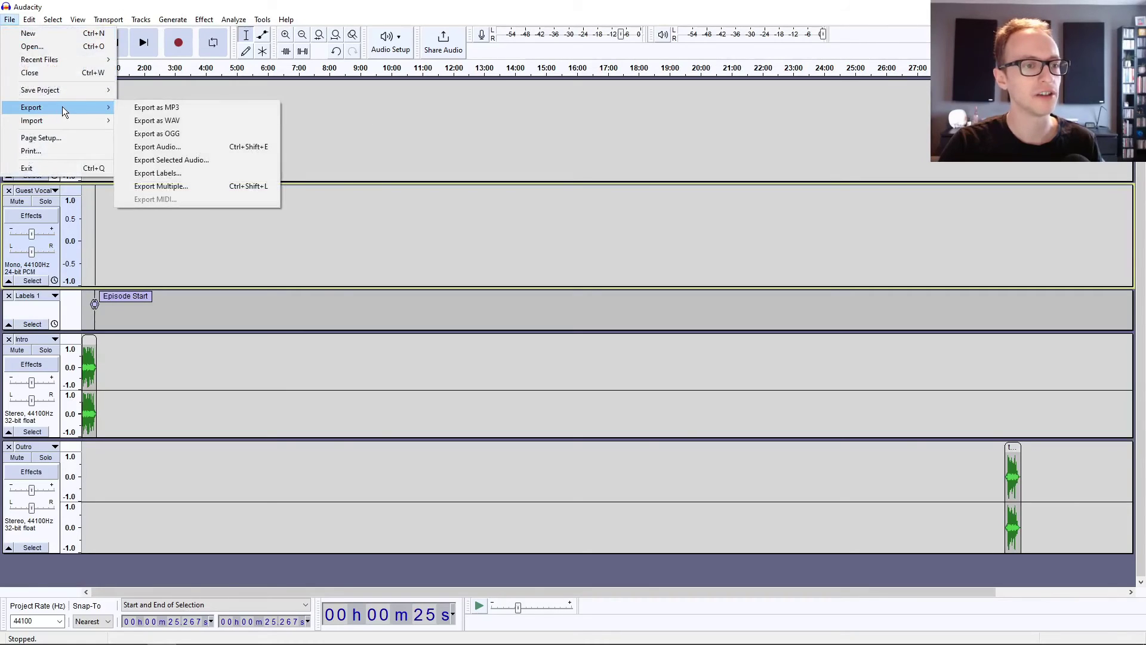
left_click(197, 109)
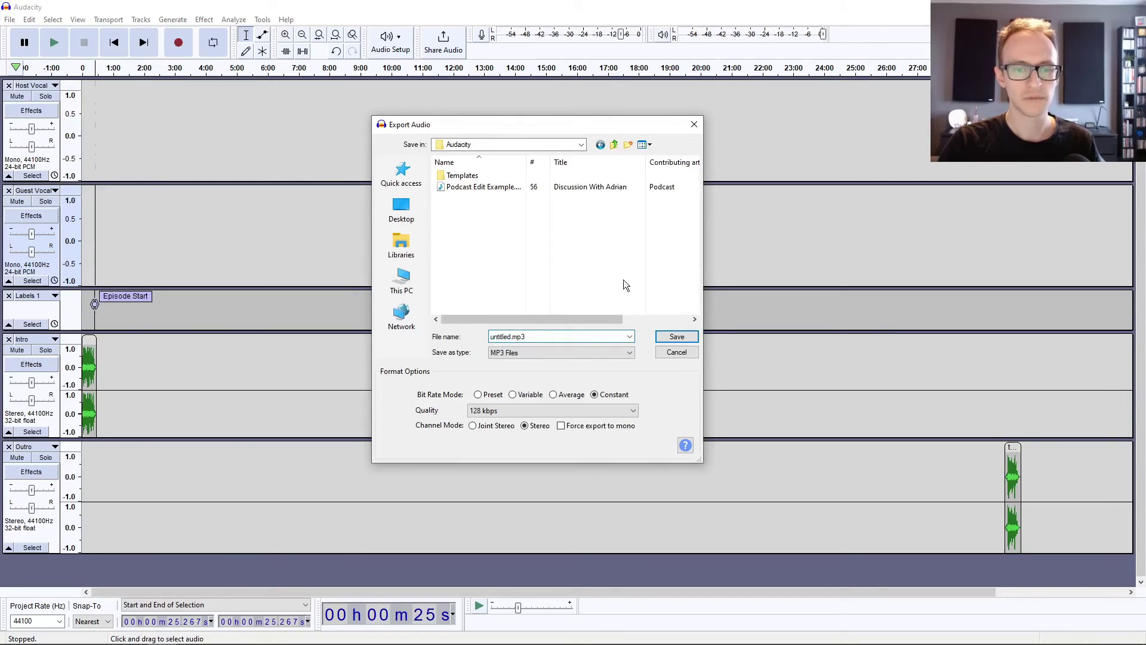
left_click(672, 336)
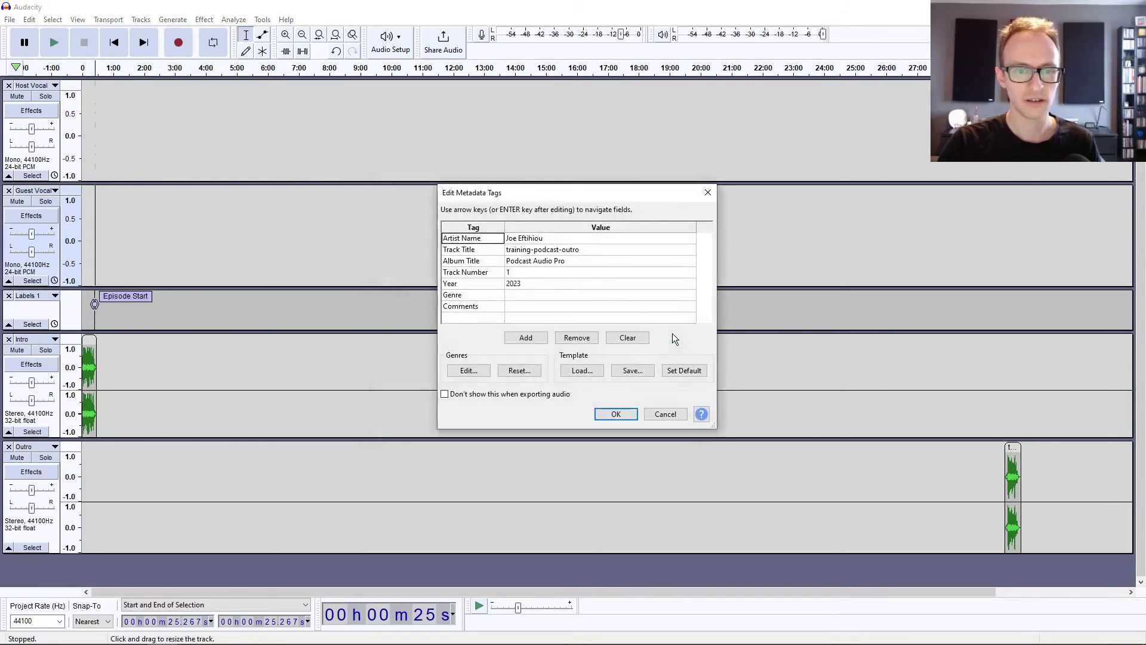
left_click_drag(510, 191, 509, 147)
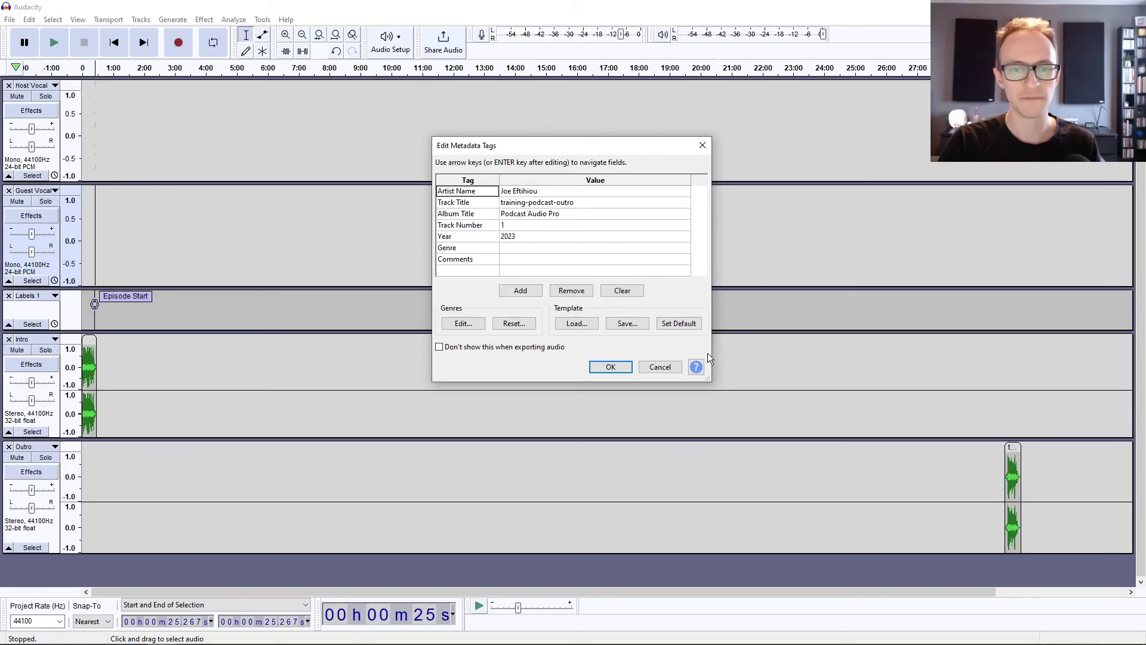
Try the metadata Template Save and Load buttons, cancelling each file window
left_click(619, 326)
left_click(747, 493)
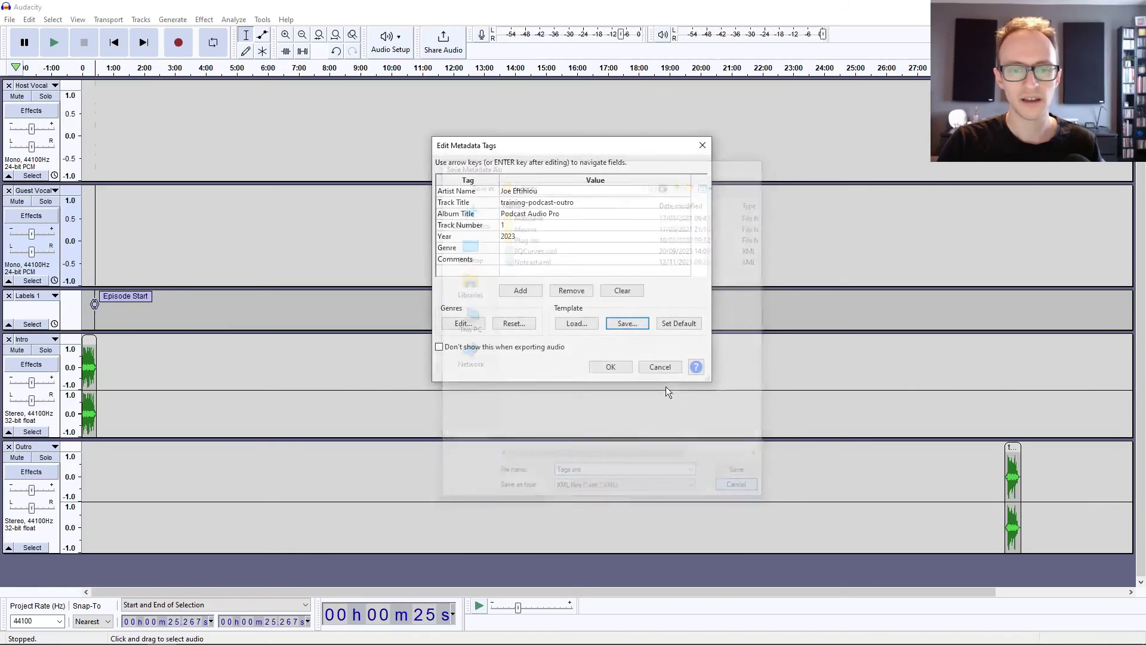
left_click(595, 323)
left_click(747, 493)
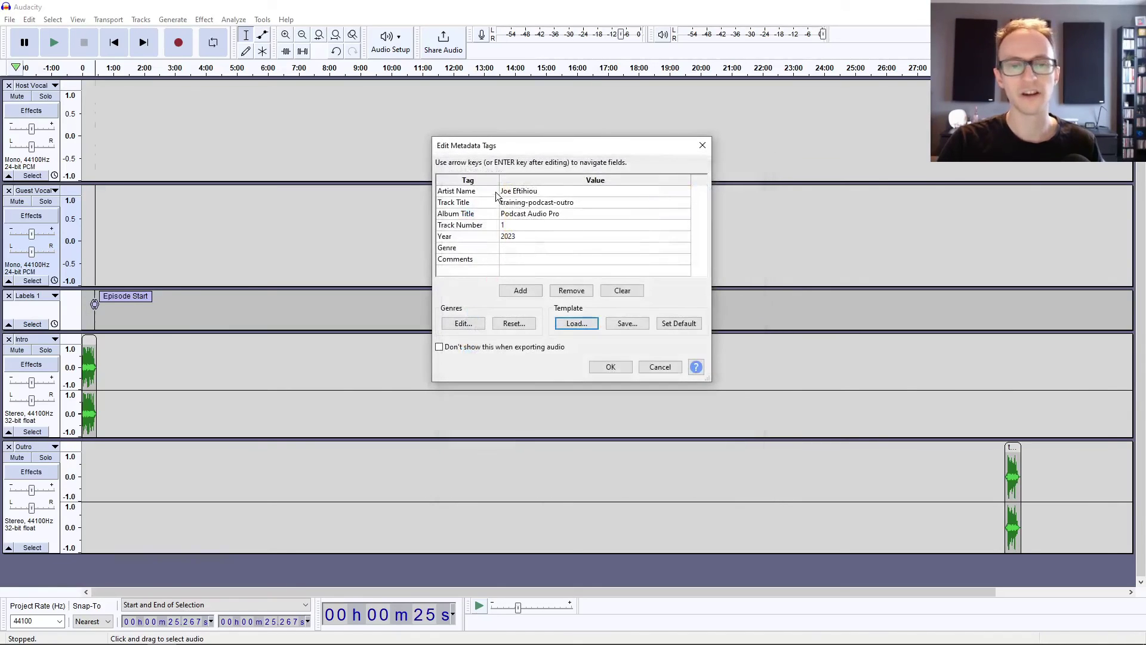